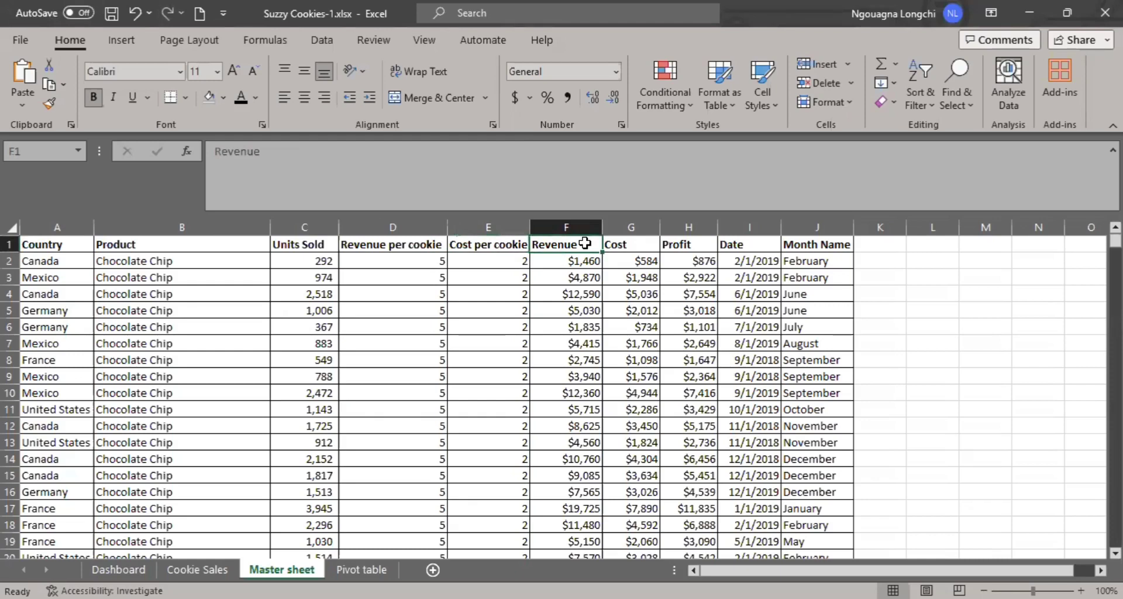
- Examine the Master sheet's Cost, Profit, Date, Month Name, Country and Product columns, including the profit formula in H2
left_click(634, 245)
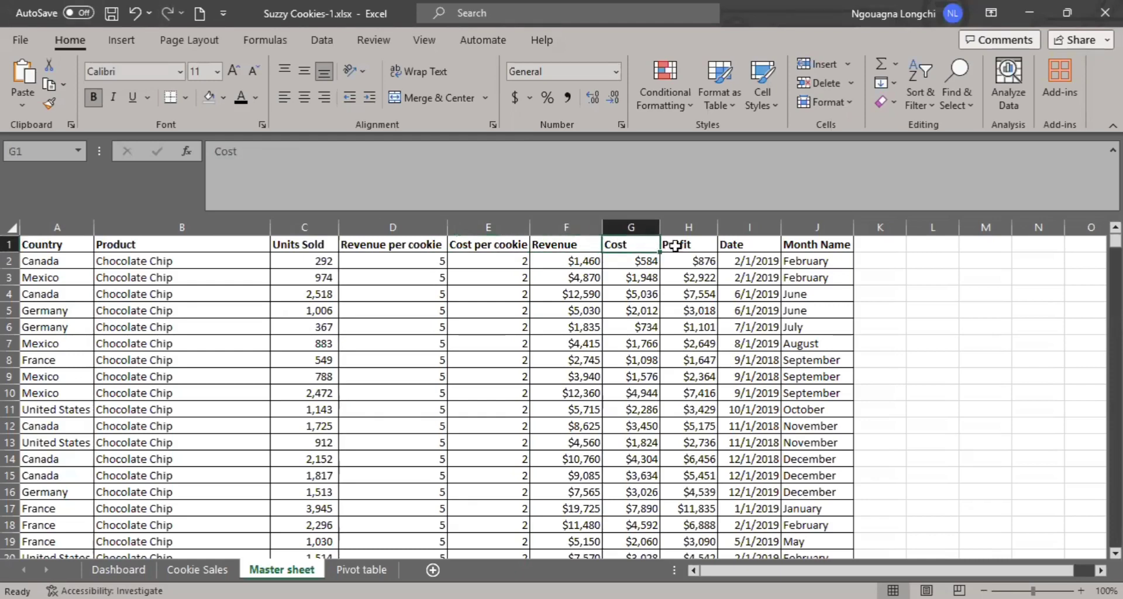
left_click(688, 272)
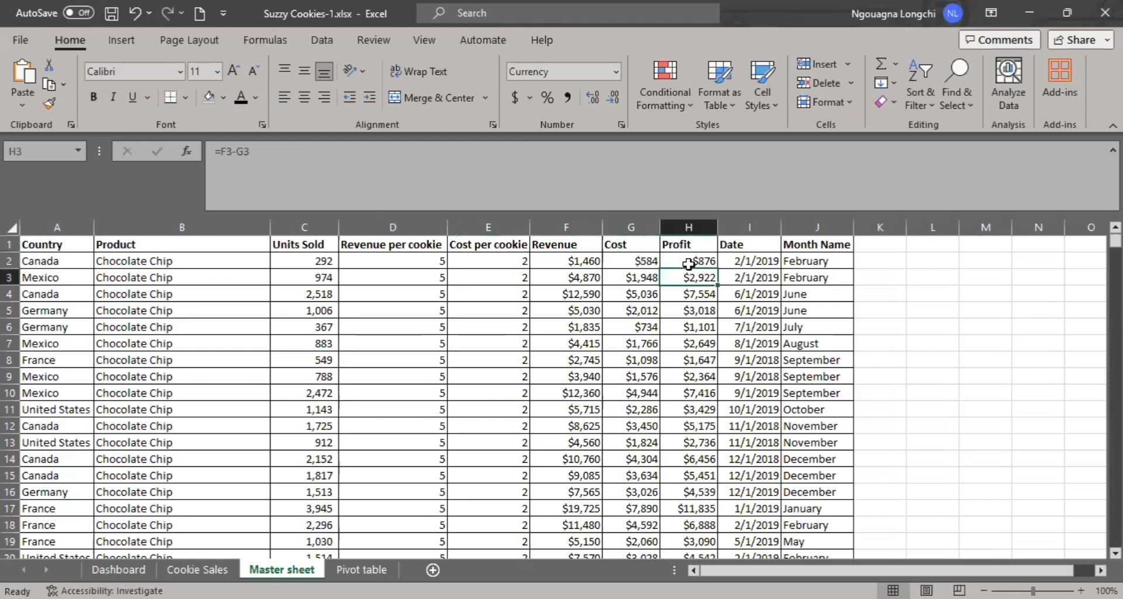
left_click(688, 262)
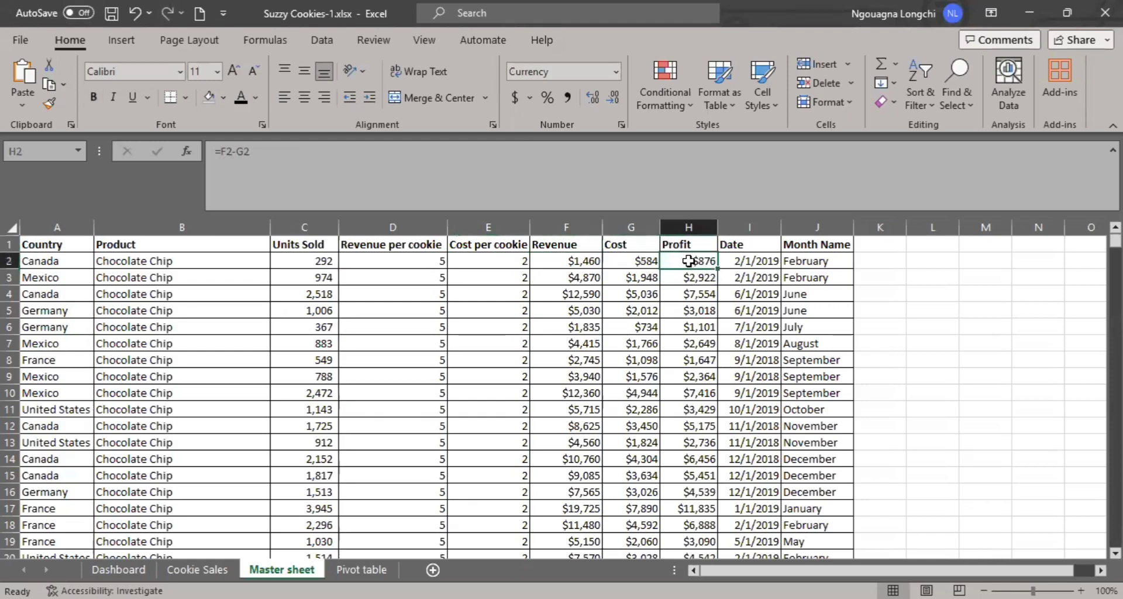
left_click(744, 246)
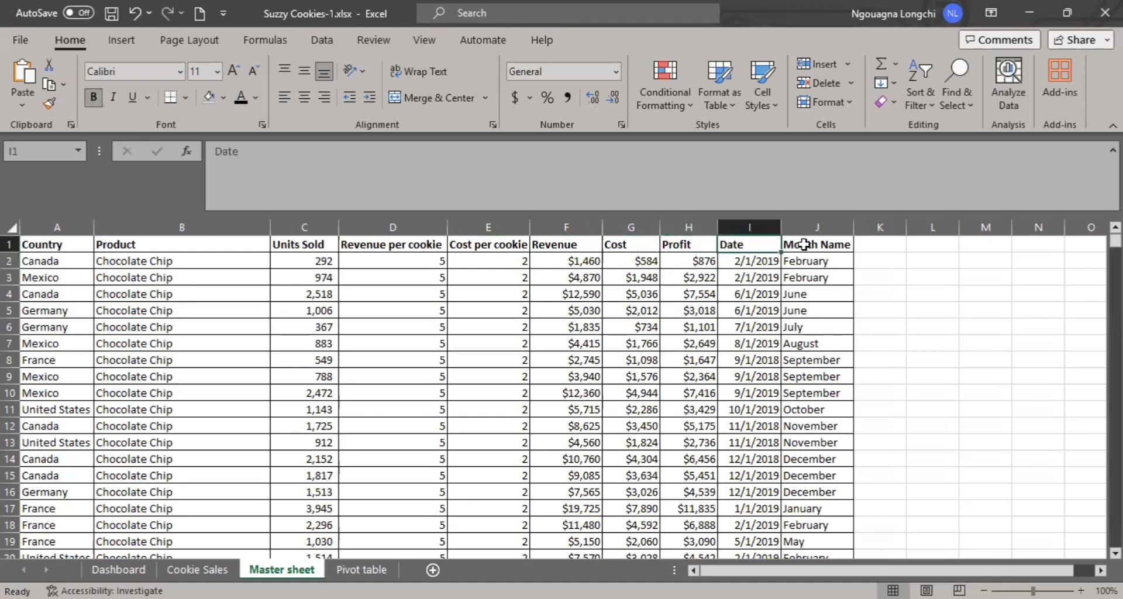
left_click(801, 244)
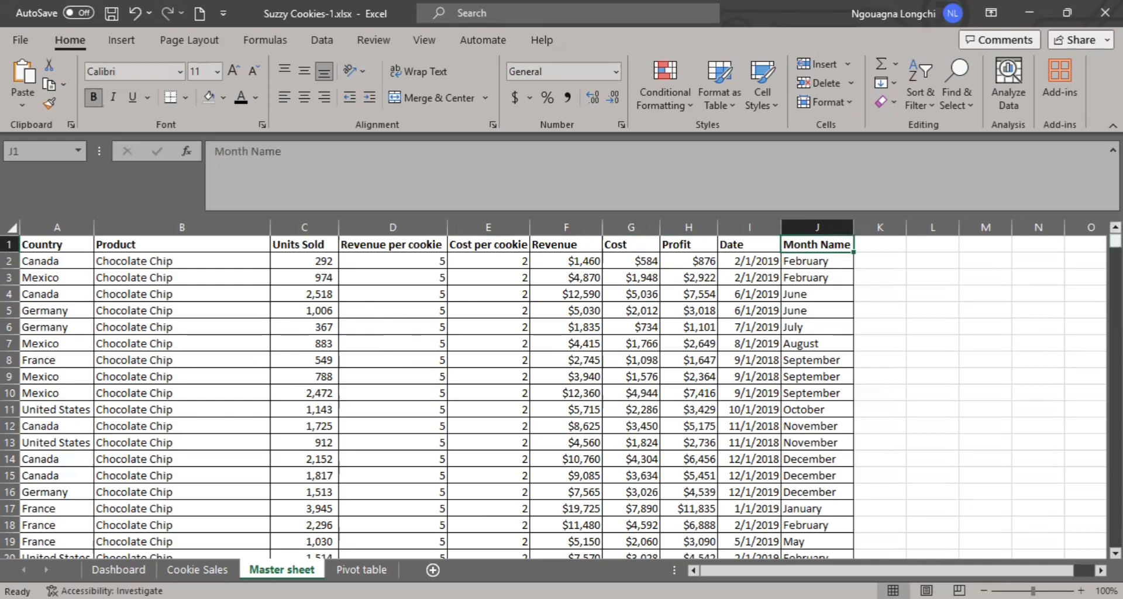
mouse_move(1115, 240)
left_mouse_down()
mouse_move(1115, 539)
mouse_move(1115, 240)
left_mouse_up()
left_click(69, 249)
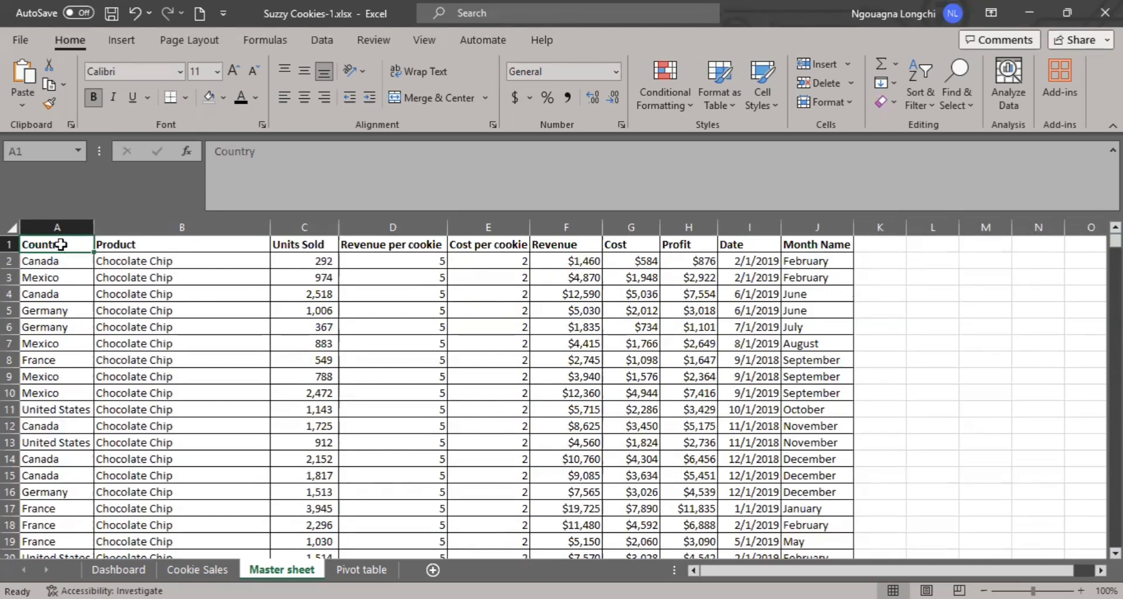
left_click(138, 246)
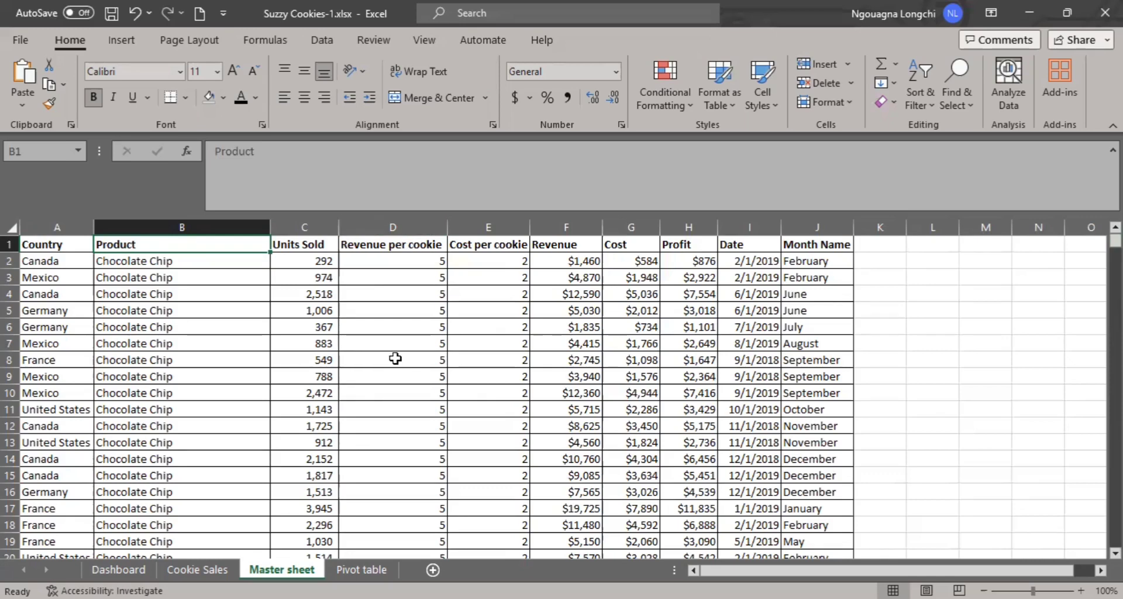
- Browse the sales records on the Master sheet and return to the header row
scroll(395, 358, "down", 3)
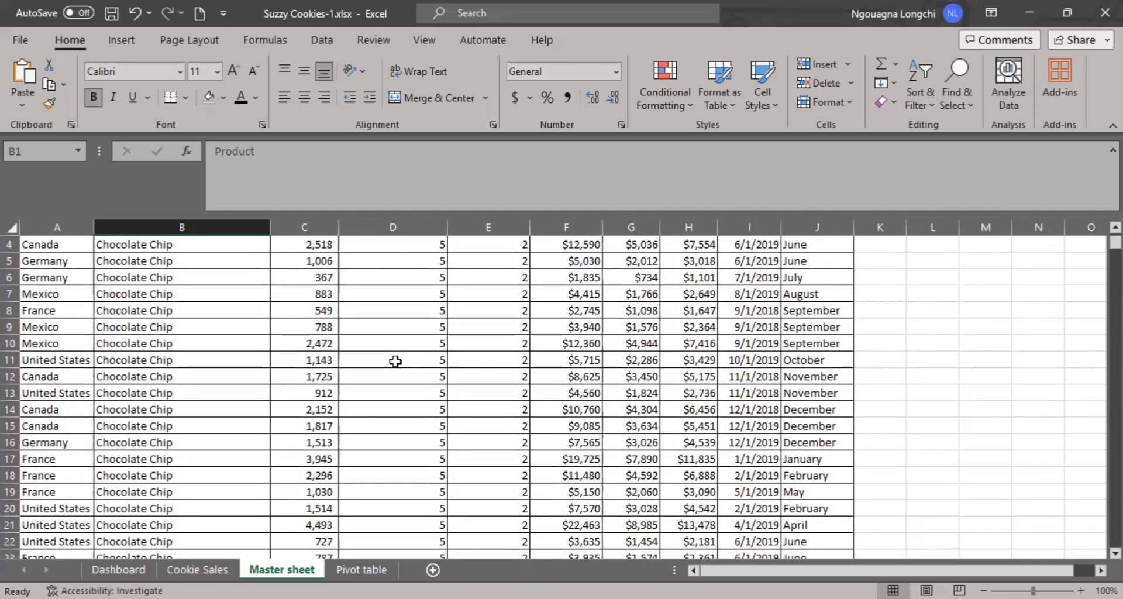
scroll(395, 361, "up", 3)
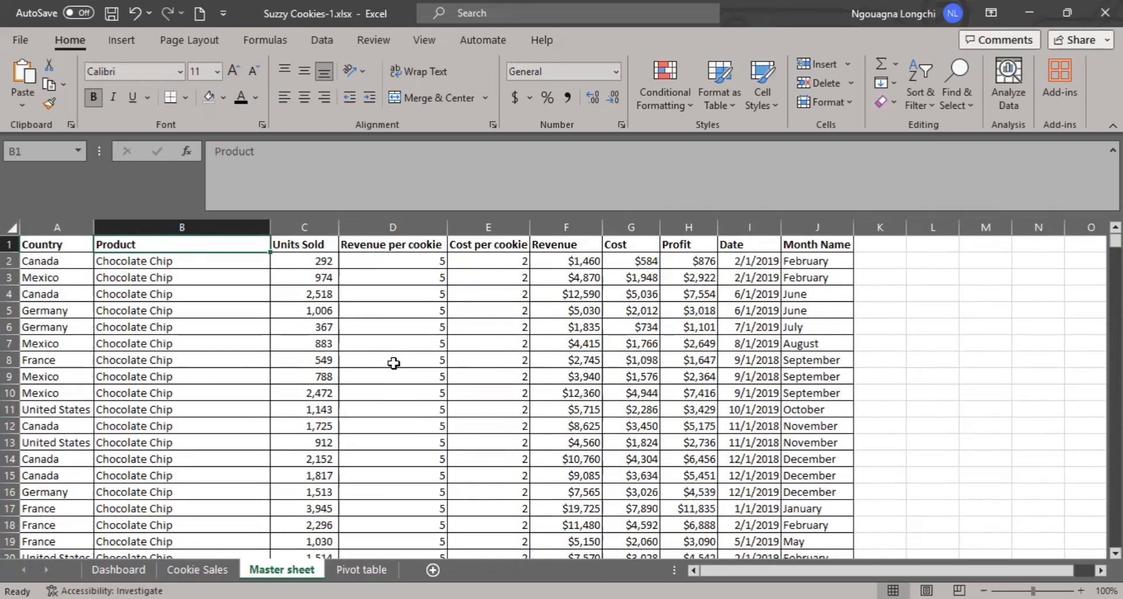
scroll(394, 363, "down", 14)
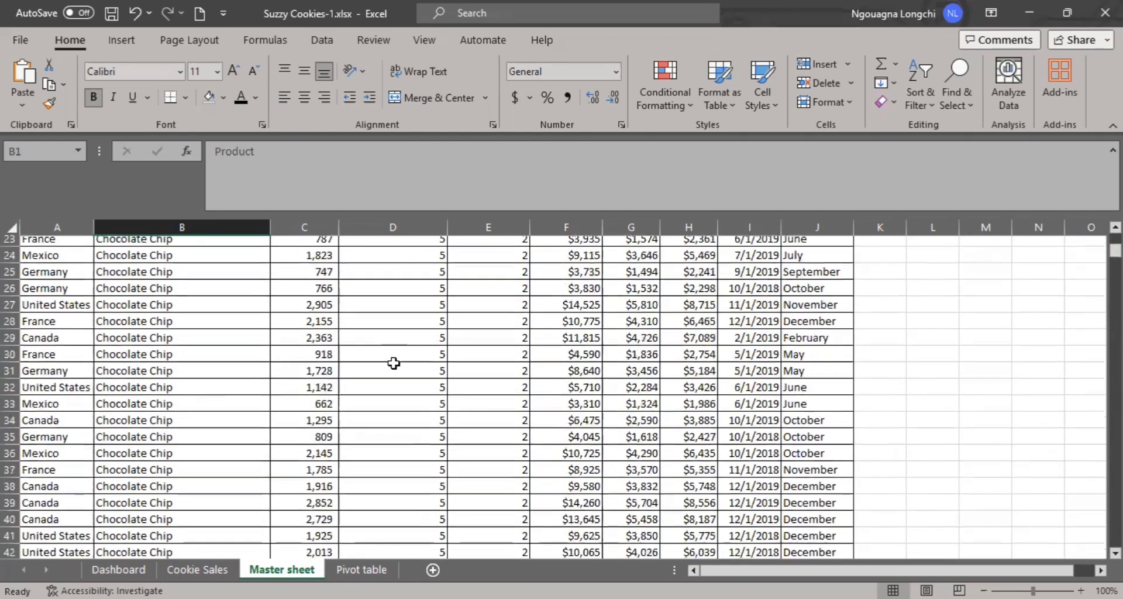
scroll(394, 363, "down", 9)
scroll(403, 368, "up", 9)
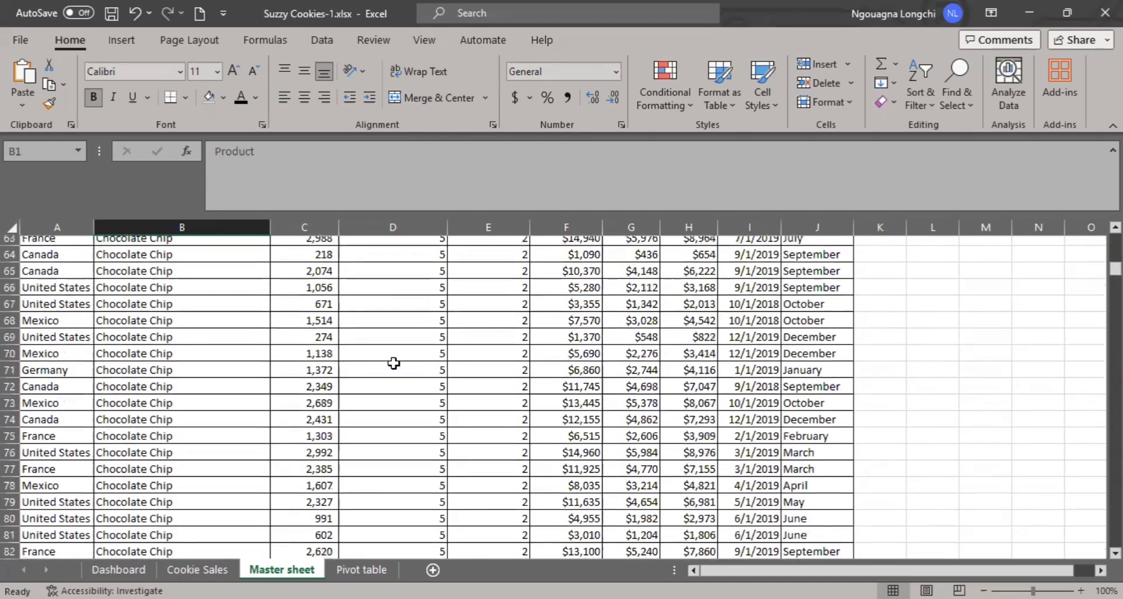
scroll(404, 368, "up", 14)
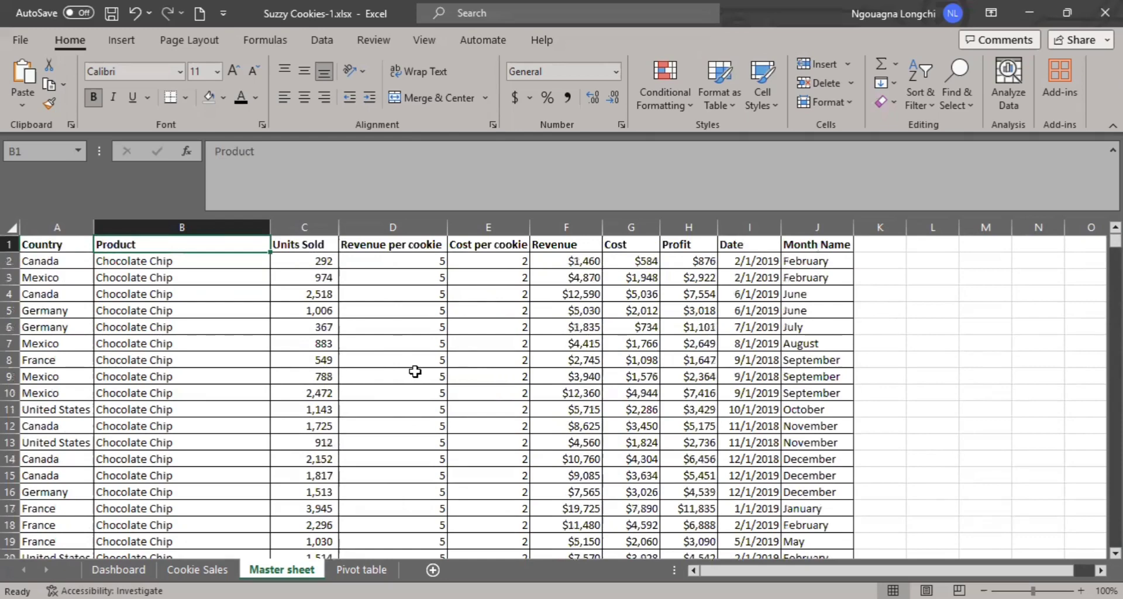
- Open the Pivot table sheet and examine the product summary and the monthly revenue chart with its fields
left_click(371, 569)
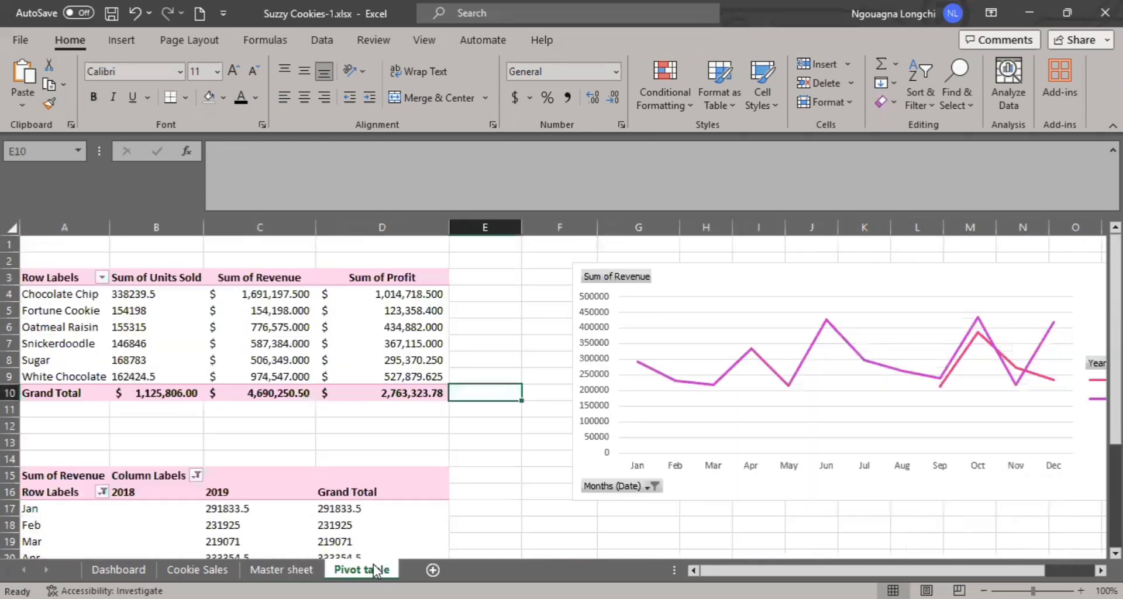
left_click(667, 355)
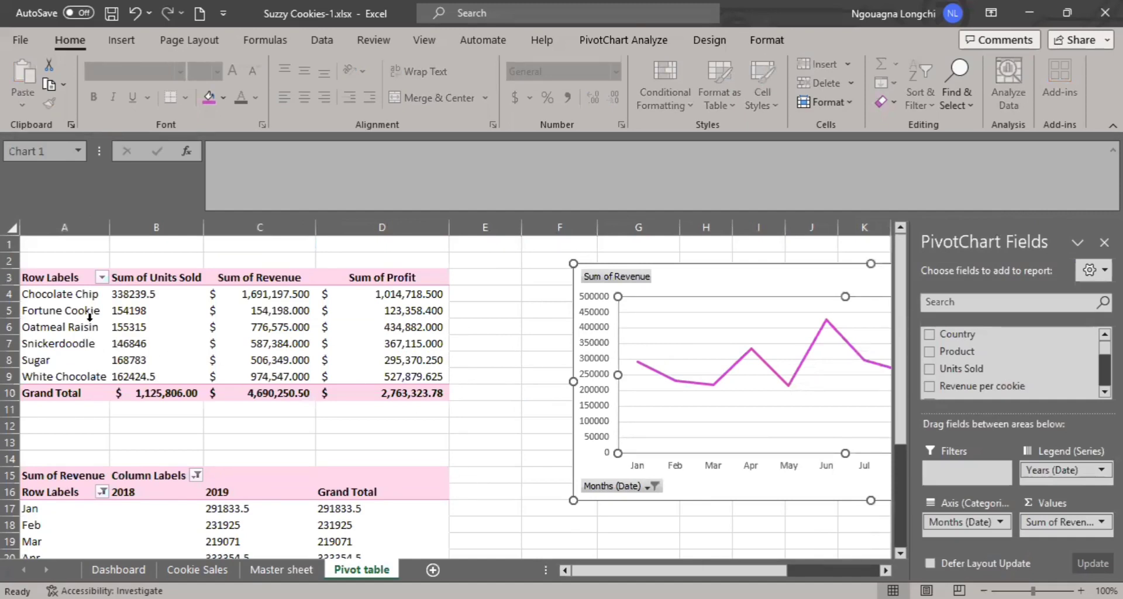
mouse_move(85, 302)
left_click(507, 358)
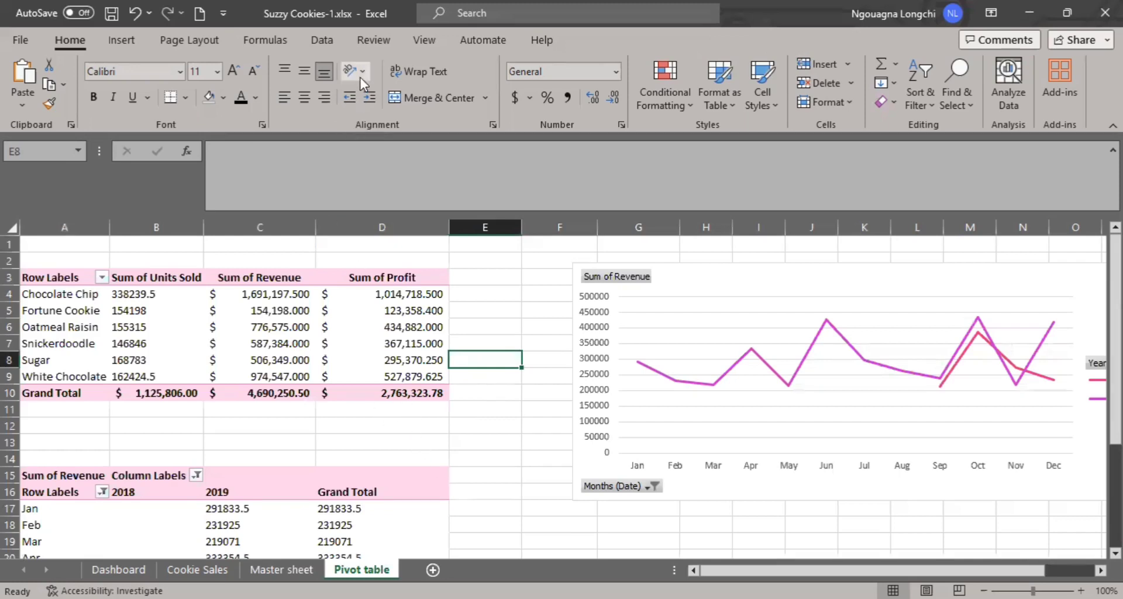
left_click(317, 46)
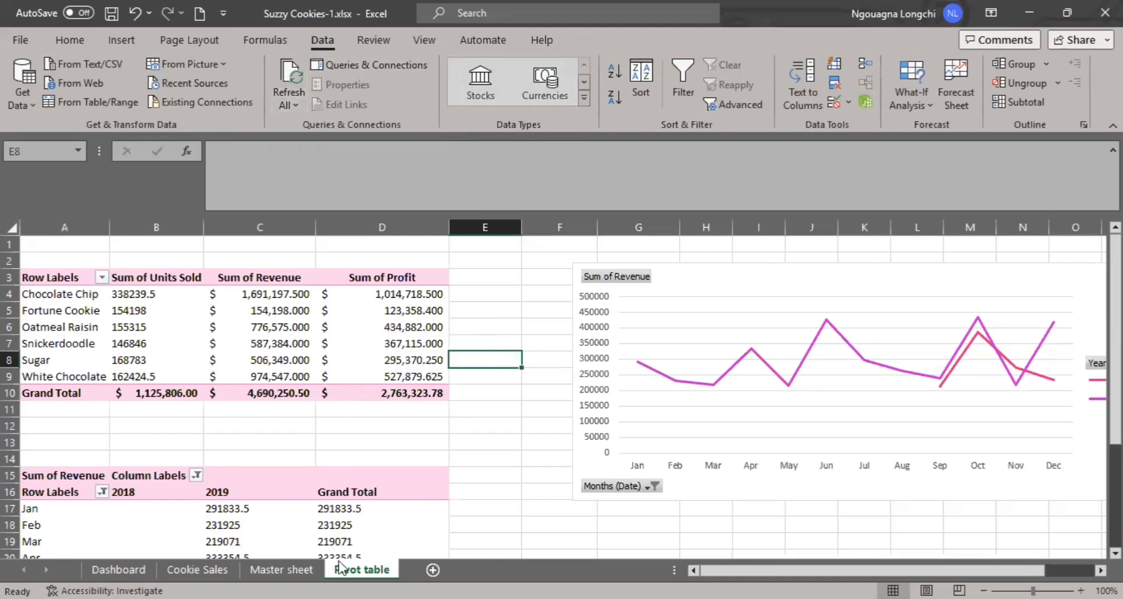
- Return to the Master sheet and look over the source records behind the pivot tables
left_click(282, 569)
scroll(370, 421, "down", 5)
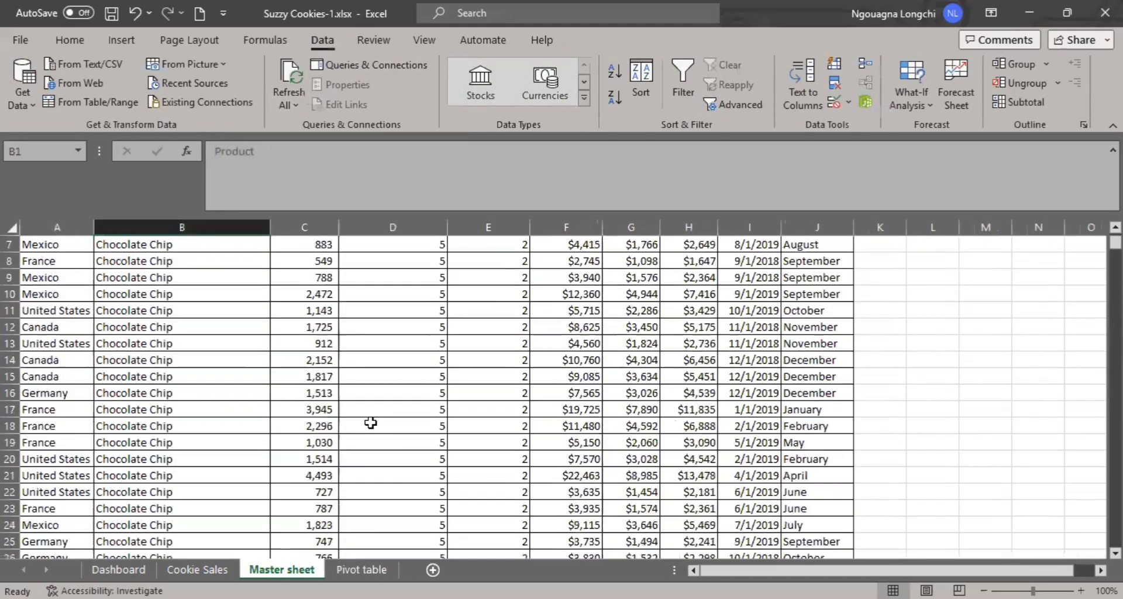
scroll(370, 423, "down", 2)
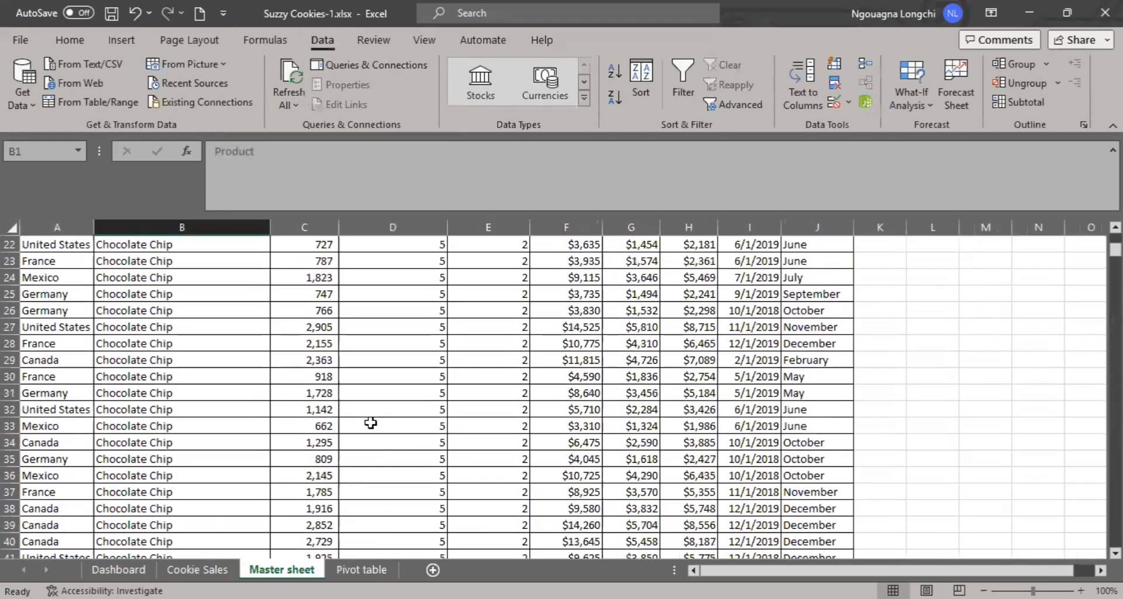
- On the Pivot table sheet, select the product summary rows A4:D9, then select the revenue chart and close its field list
left_click(355, 568)
left_click(487, 396)
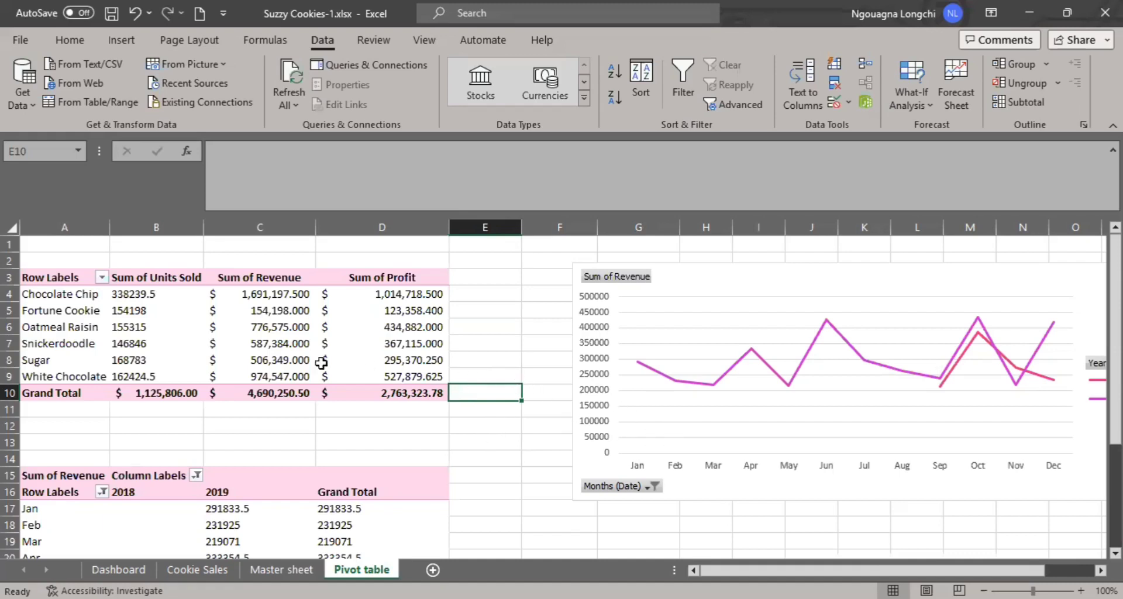
left_click_drag(26, 294, 257, 375)
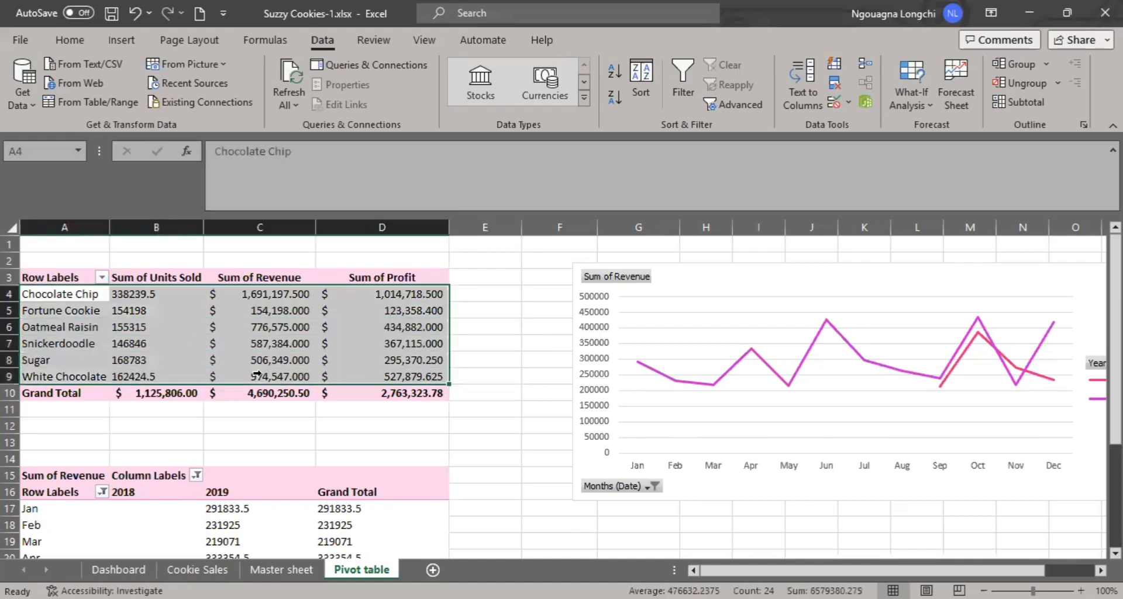
left_click(714, 263)
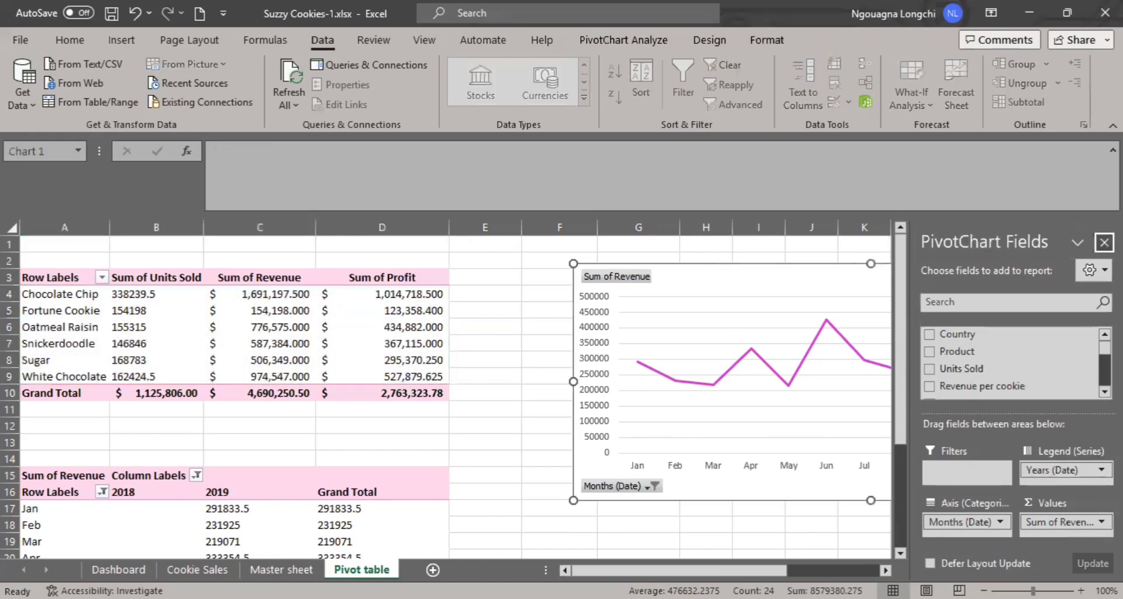
left_click(1104, 242)
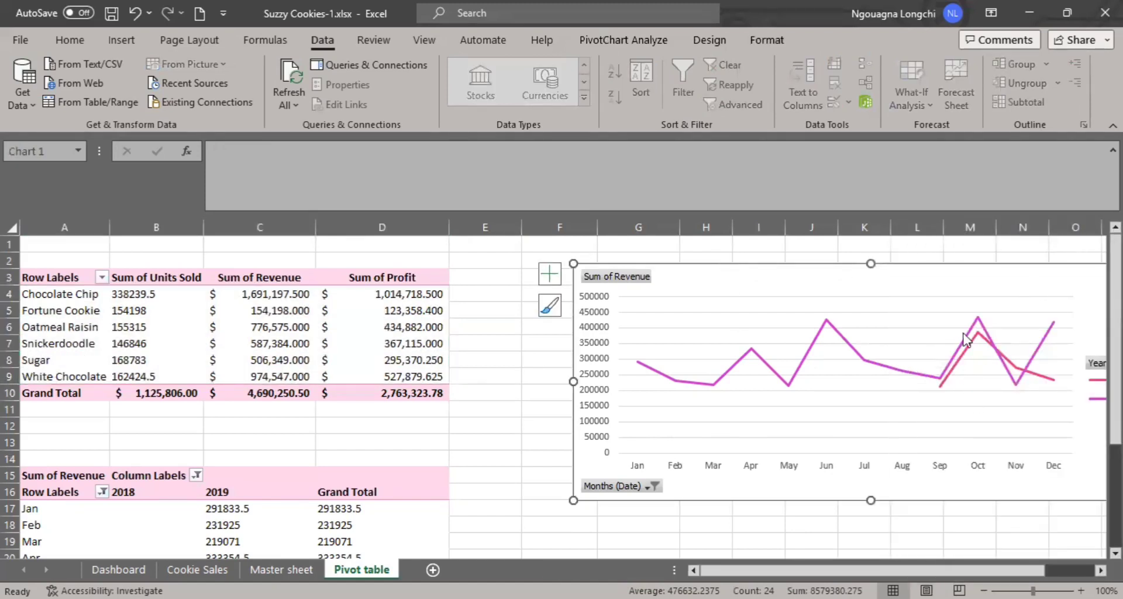
- Inspect the October 2019 point on the monthly revenue chart and the chart's year legend
mouse_move(978, 319)
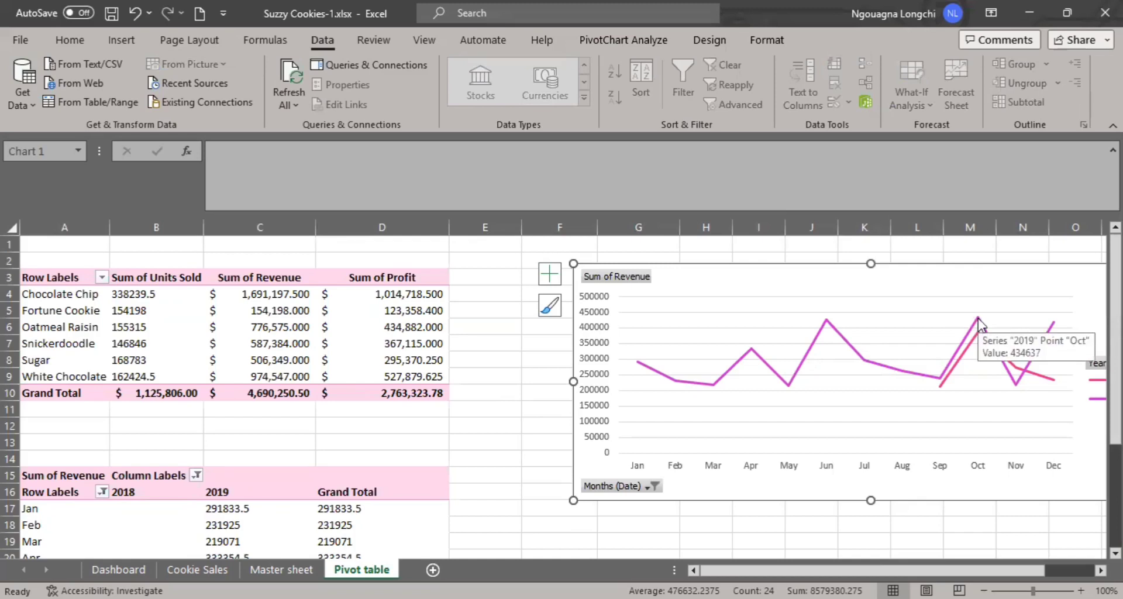
left_click_drag(910, 565, 928, 566)
left_click(440, 422)
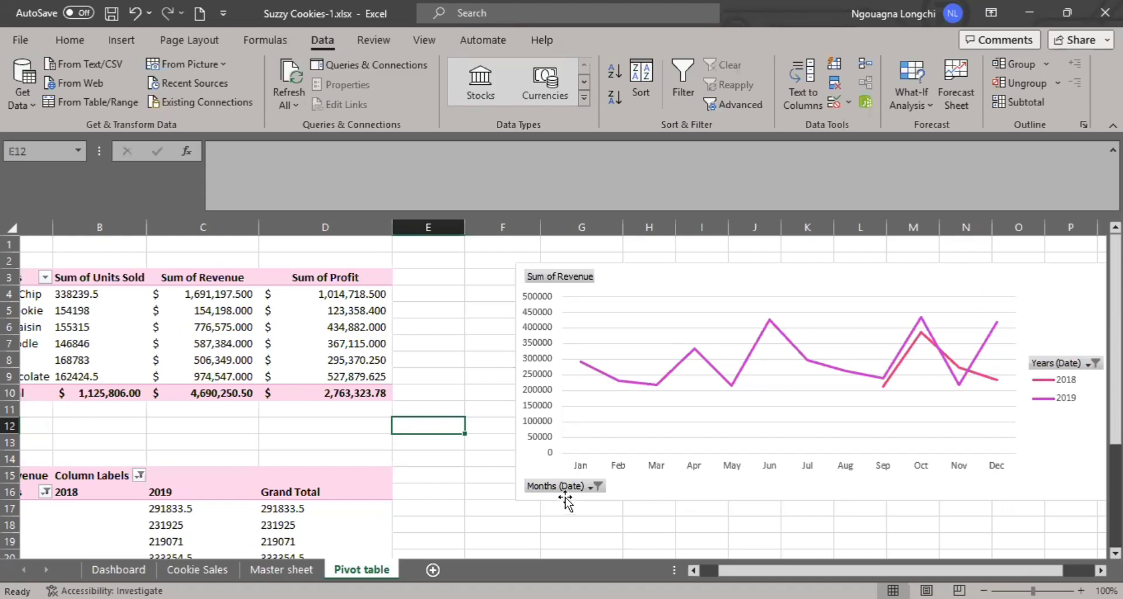
left_click_drag(723, 570, 708, 570)
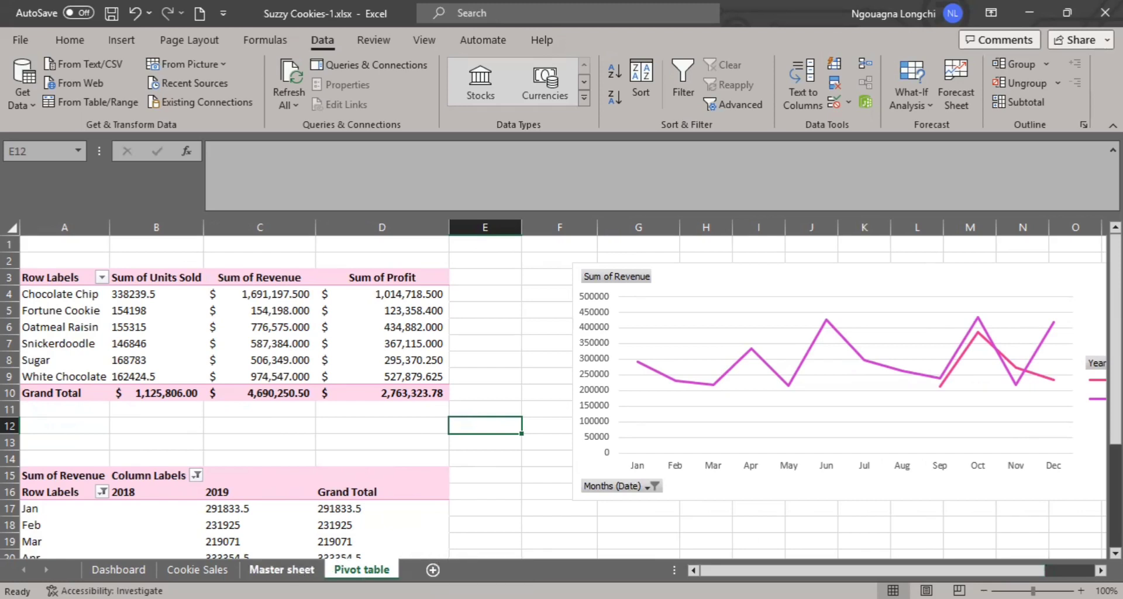
- Switch back to the Master sheet and skim its rows of raw sales data
left_click(282, 569)
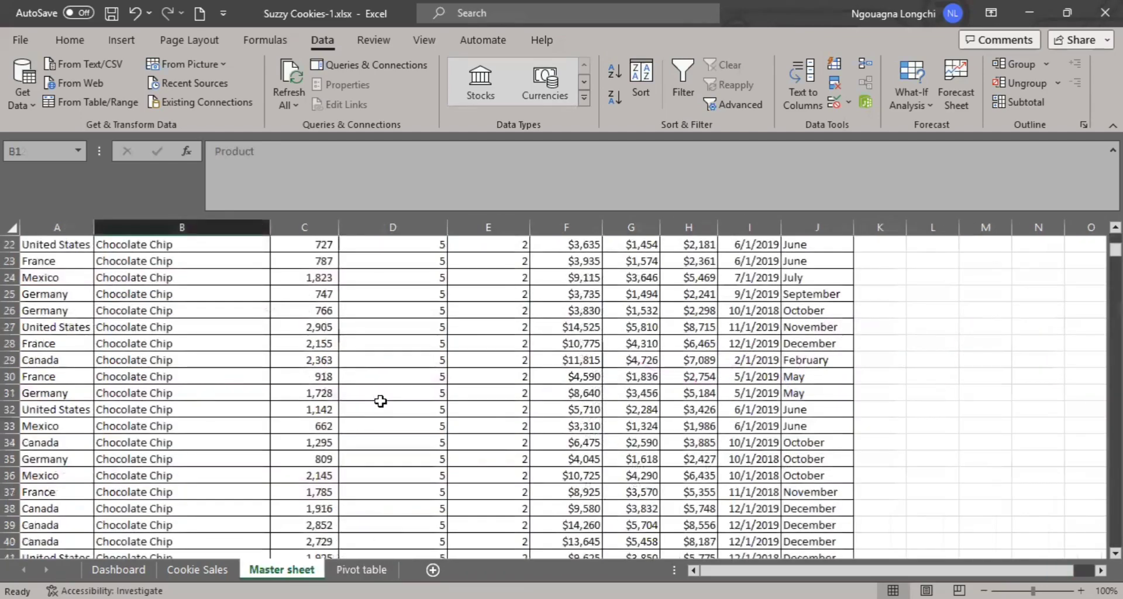
scroll(380, 400, "down", 20)
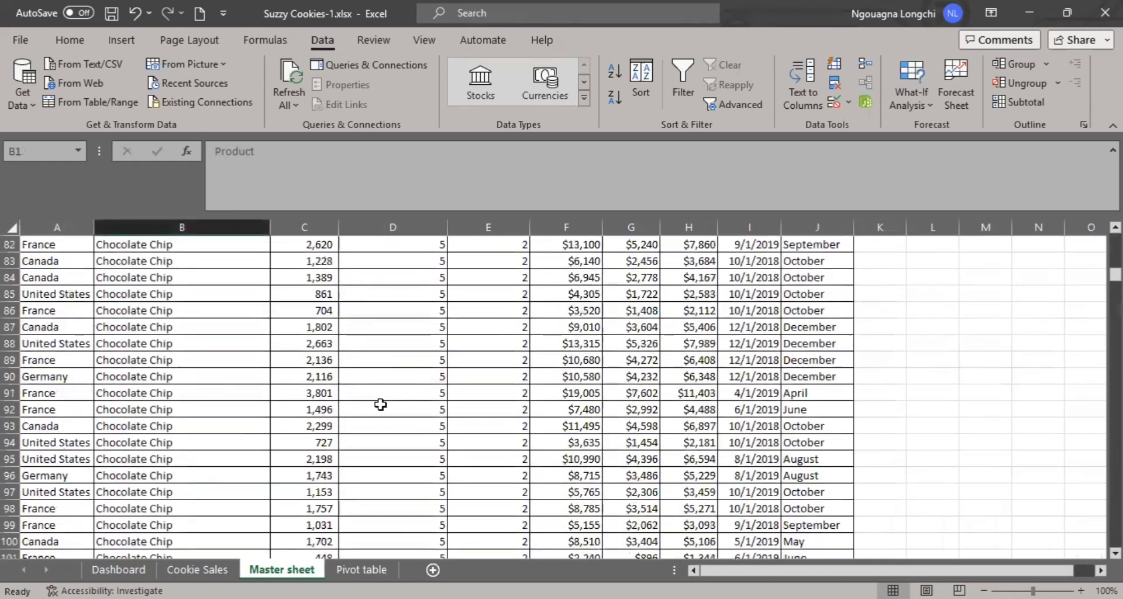
scroll(380, 403, "down", 11)
scroll(374, 408, "up", 7)
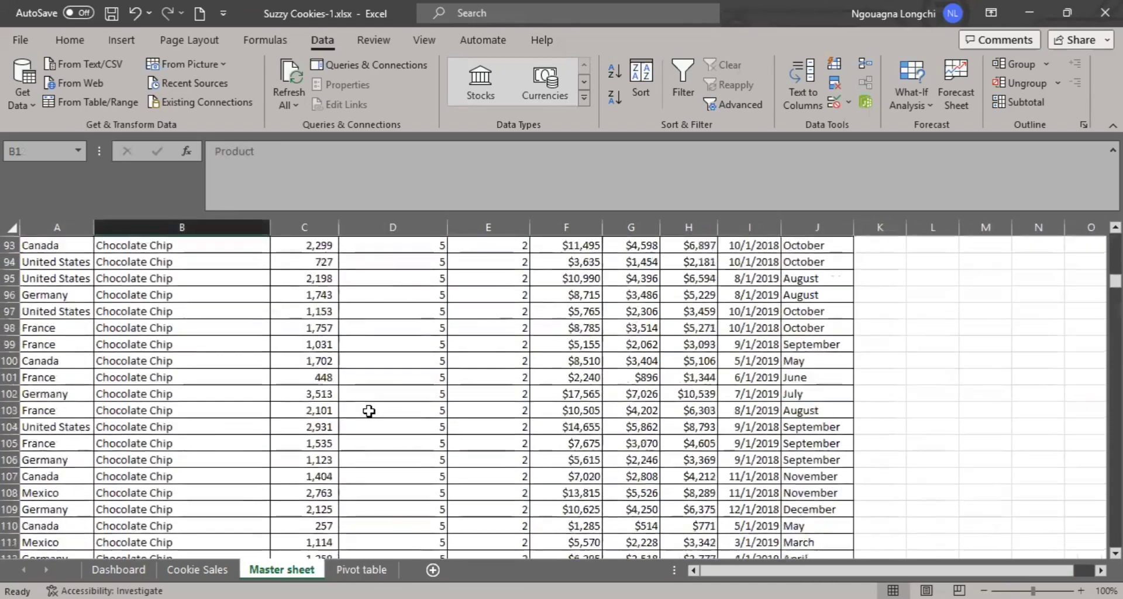
scroll(369, 411, "up", 20)
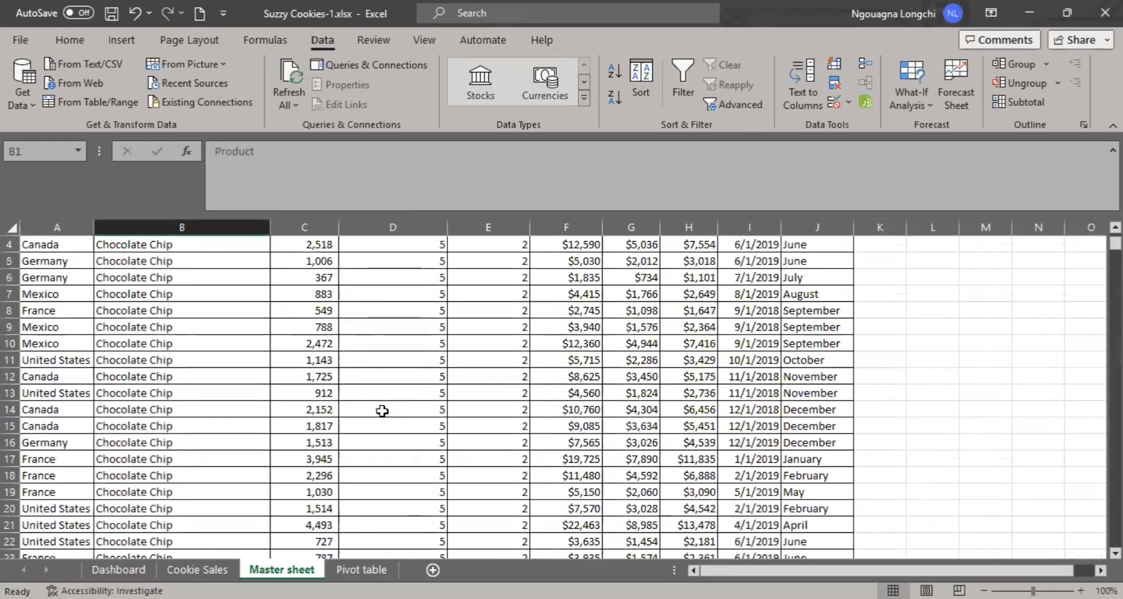
scroll(382, 411, "up", 1)
- Examine the Master sheet's country, product, units sold and revenue cells, along with the available table and chart insertion options
left_click(363, 389)
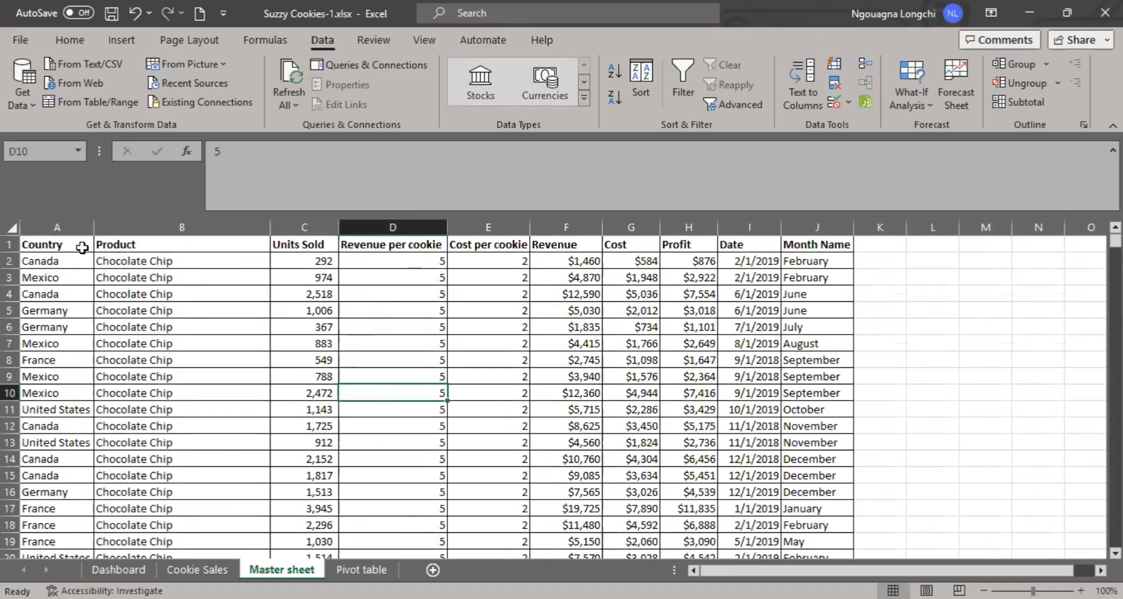
left_click_drag(82, 248, 245, 255)
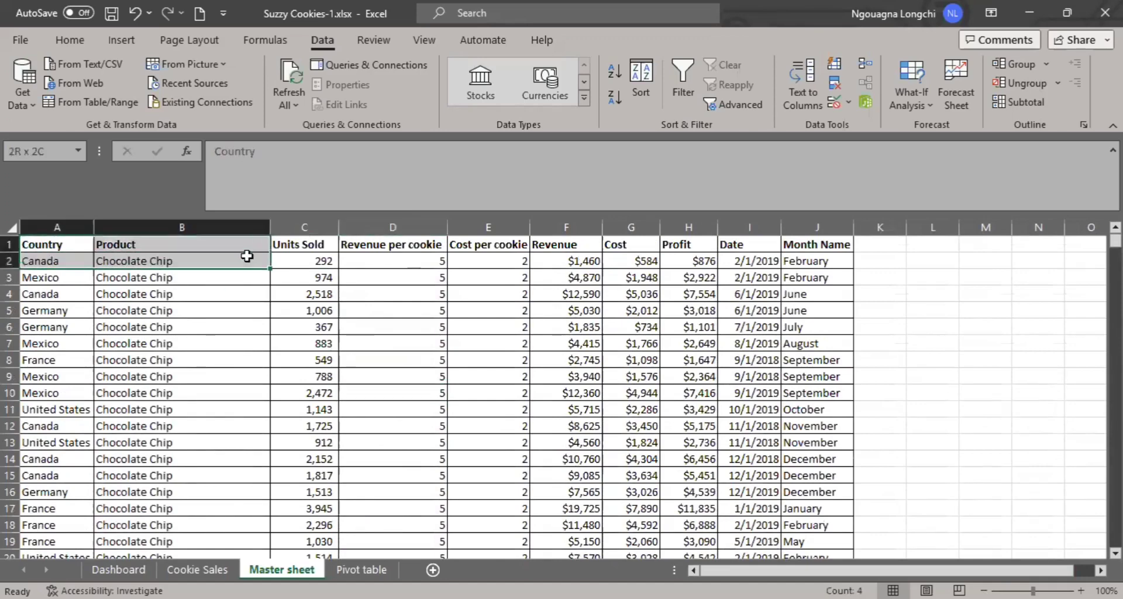
left_click_drag(240, 311, 243, 493)
left_click(298, 457)
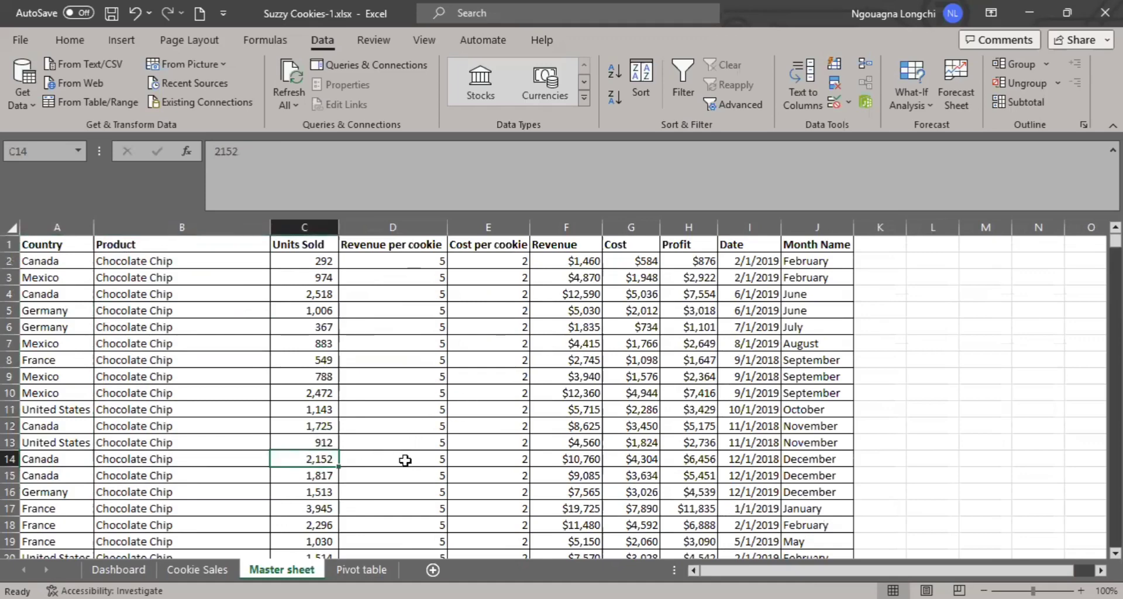
left_click(405, 460)
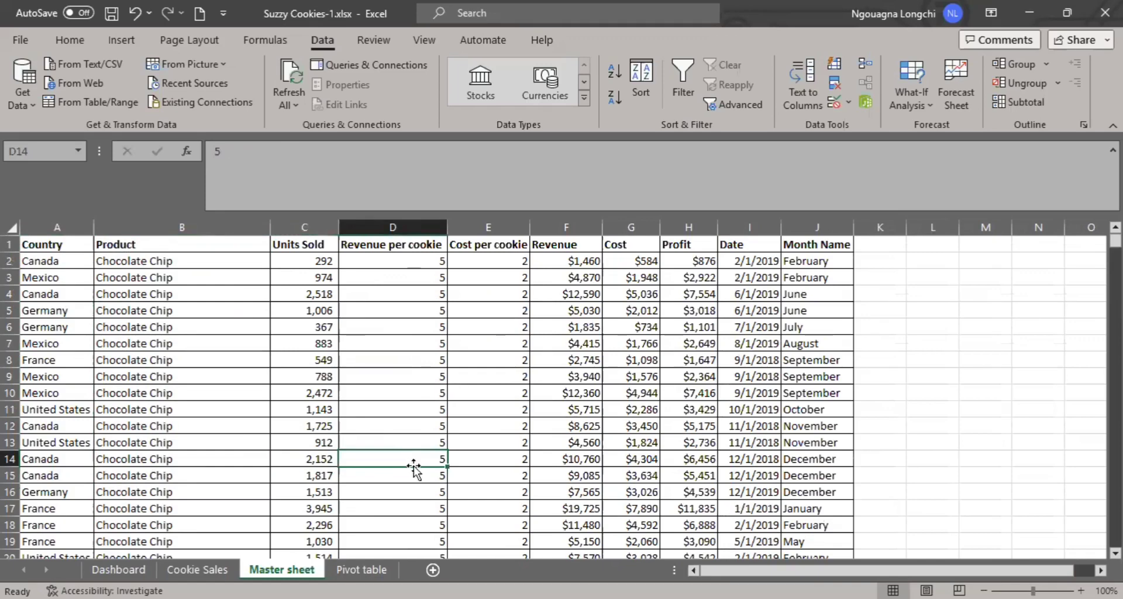
left_click(122, 39)
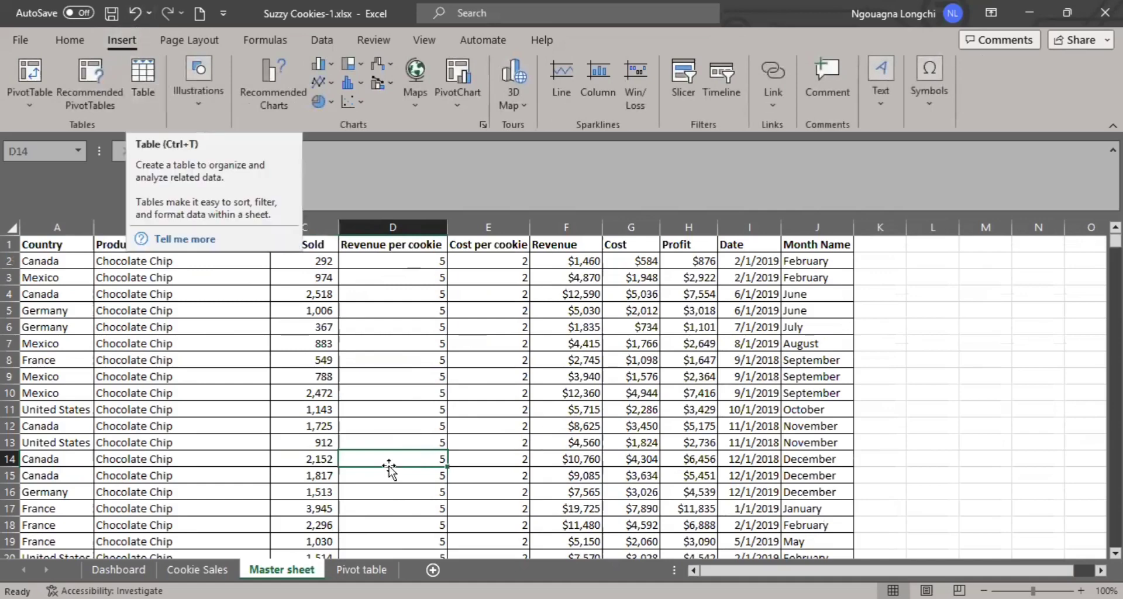
left_click(540, 507)
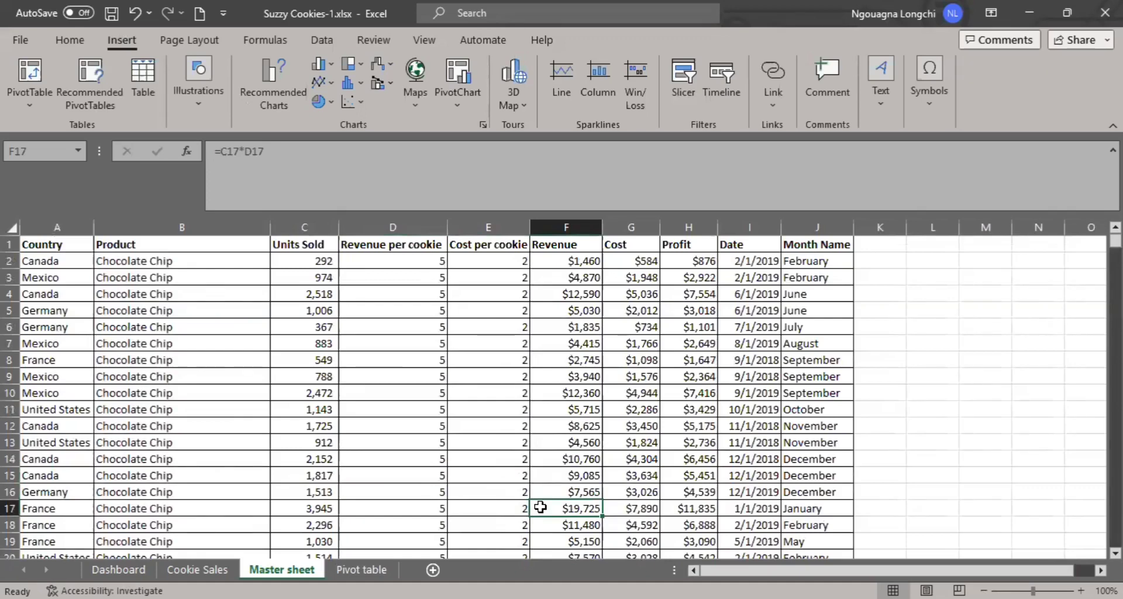
- Convert the Master sheet's data range A1:J701 into a table with headers
key("ctrl+t")
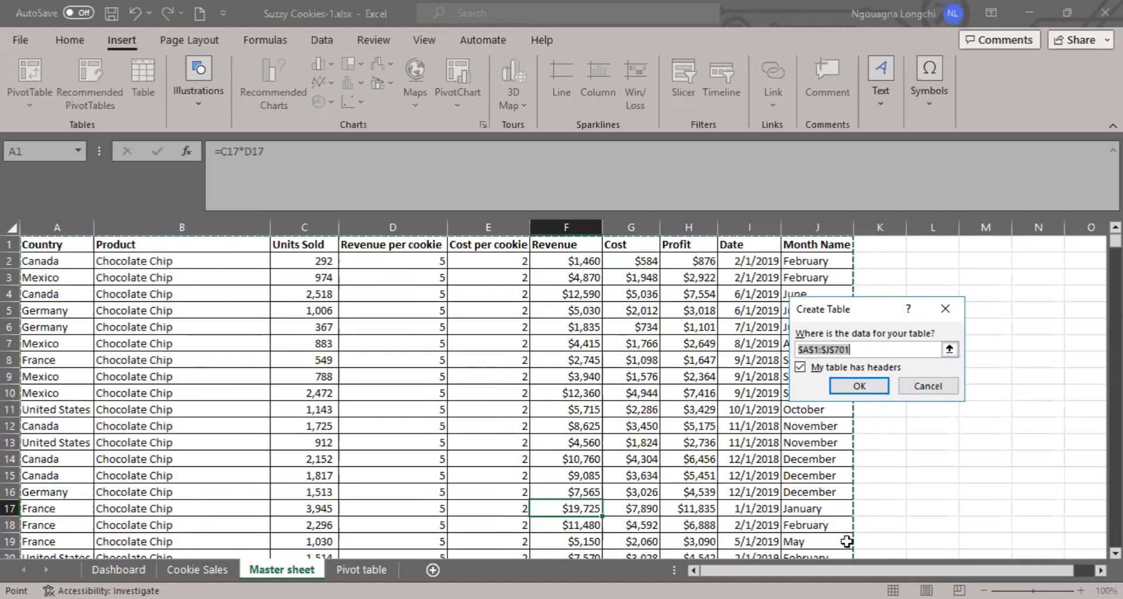
left_click(855, 386)
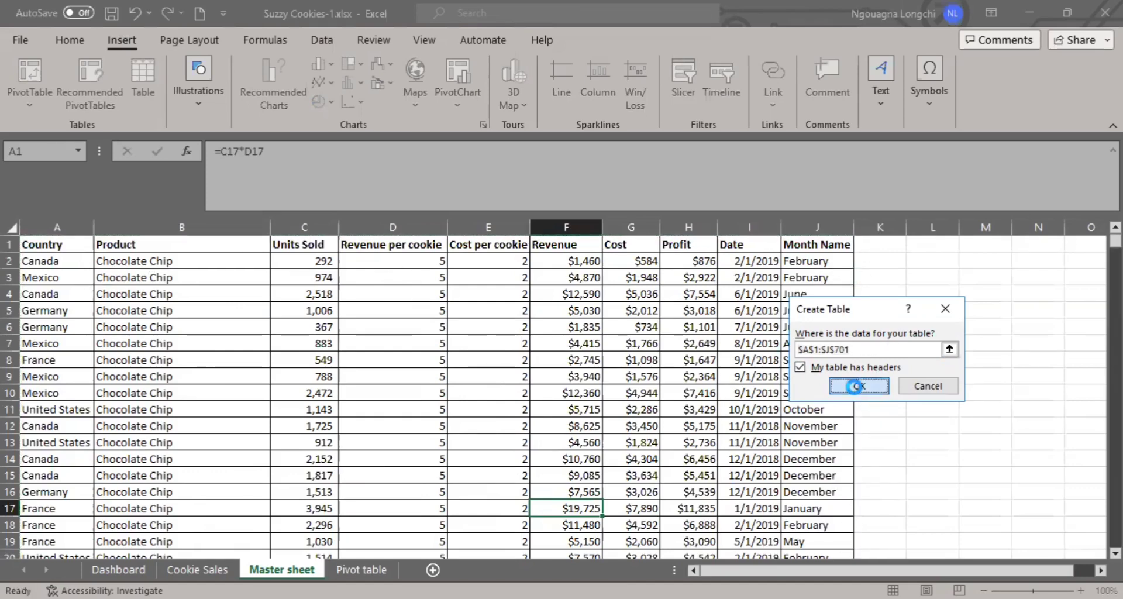
left_click(314, 394)
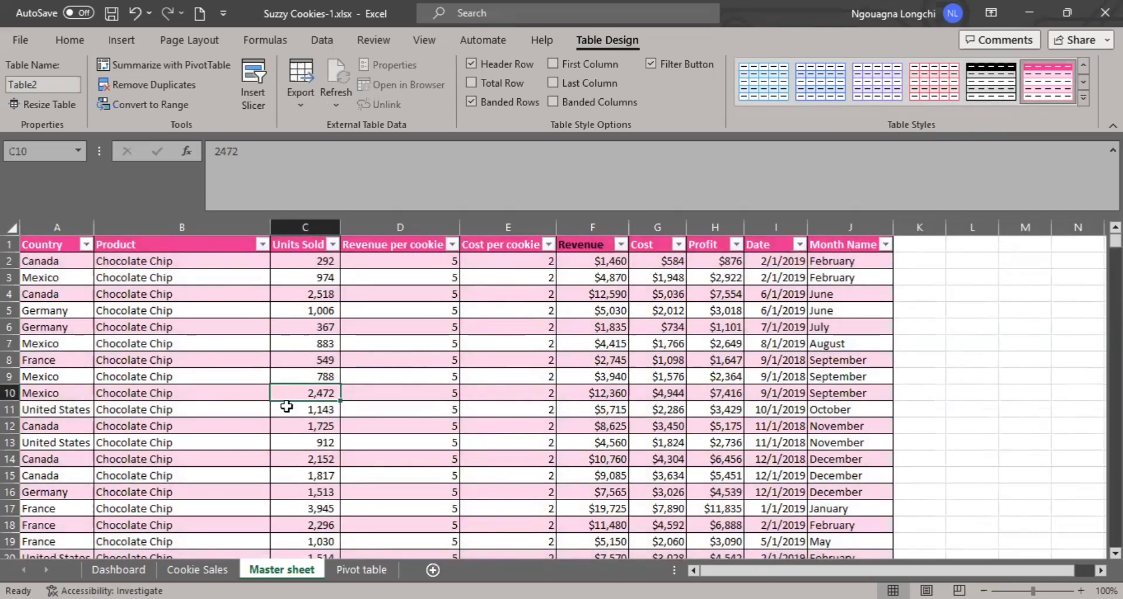
- Review the filter choices of the Country and Product columns, keeping all values selected
left_click(86, 245)
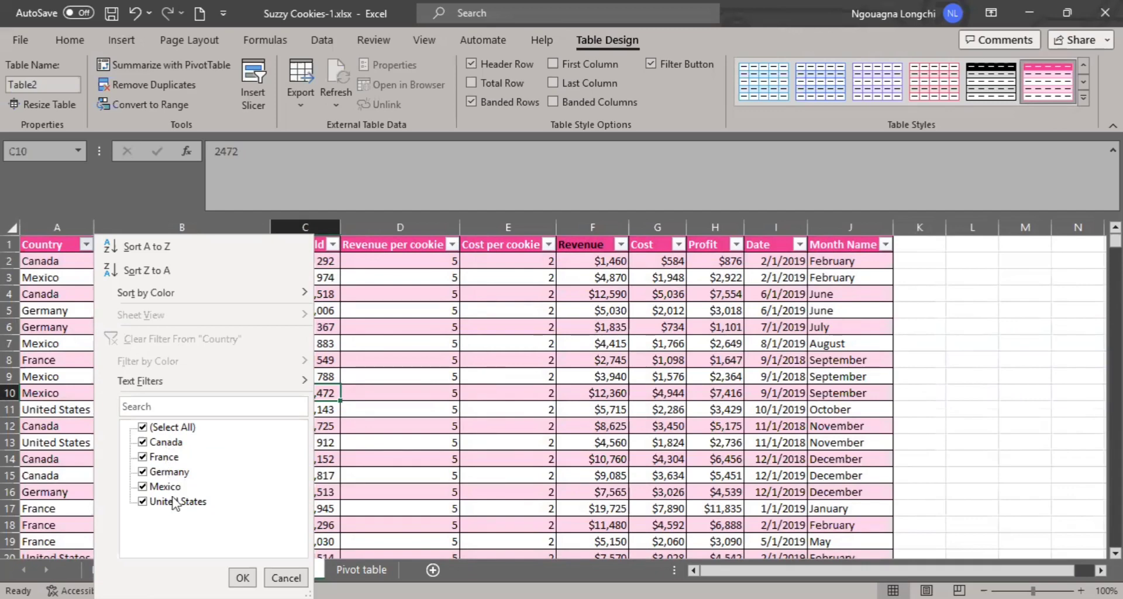
left_click(240, 576)
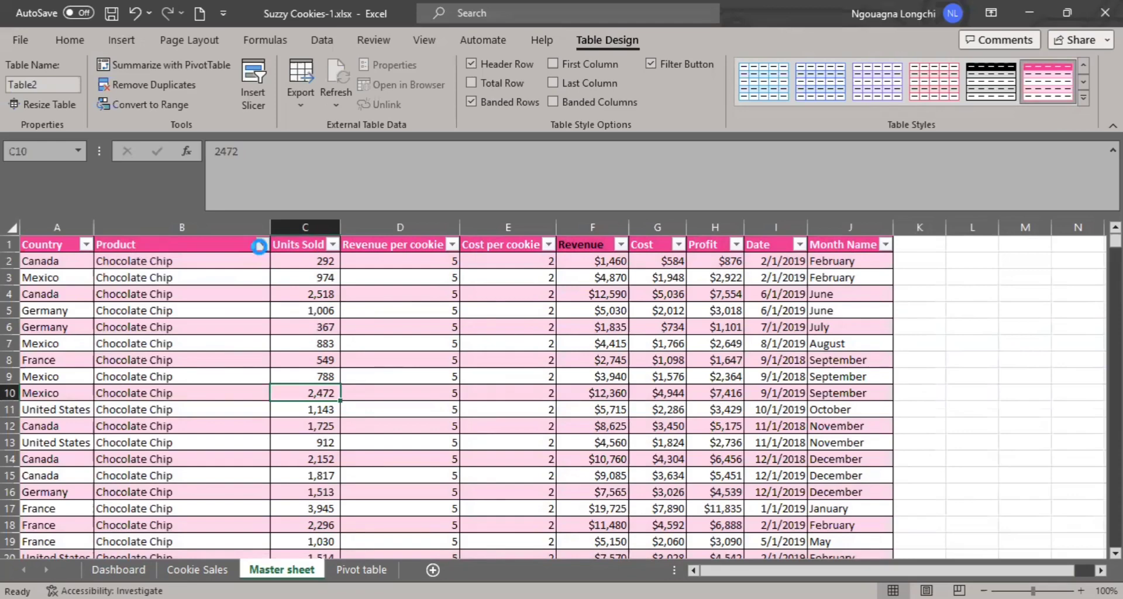
left_click(261, 245)
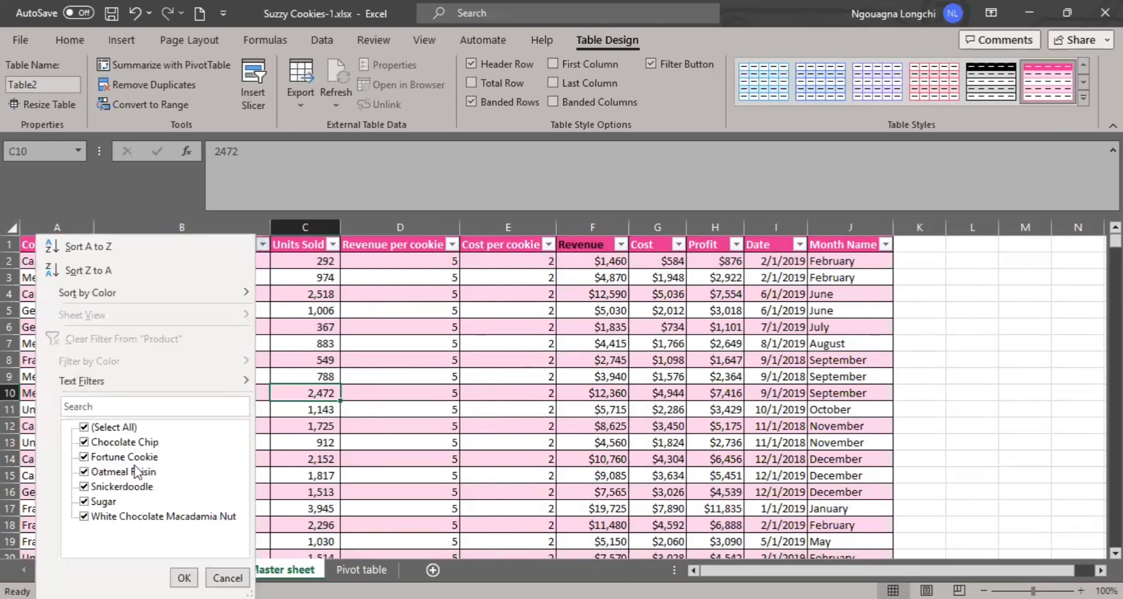
left_click(184, 577)
left_click(372, 465)
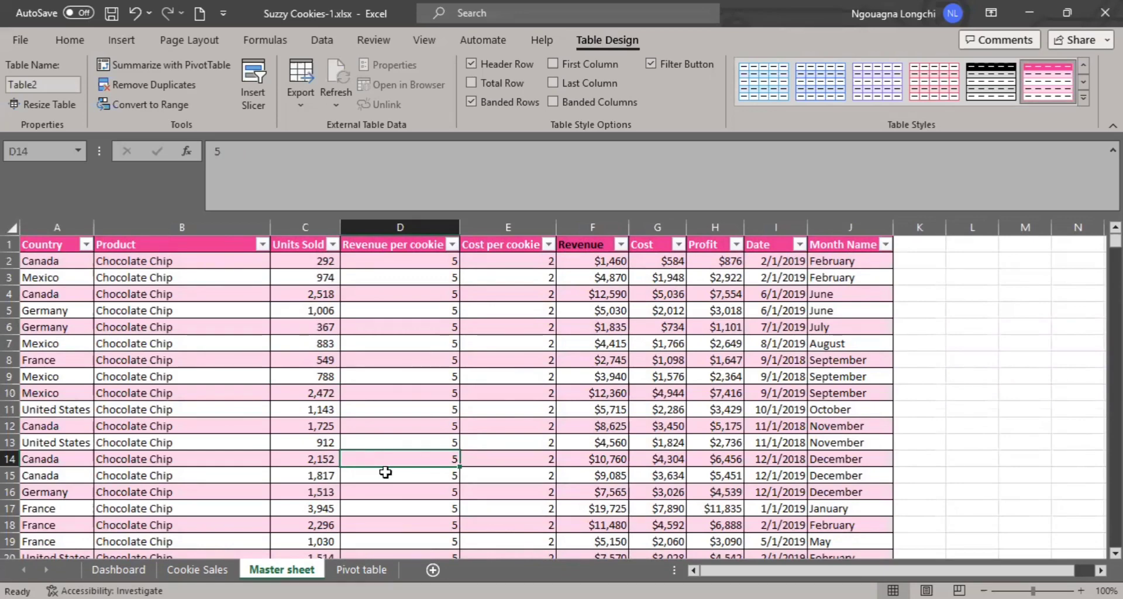
- Delete the Pivot table sheet permanently from the workbook
left_click(70, 41)
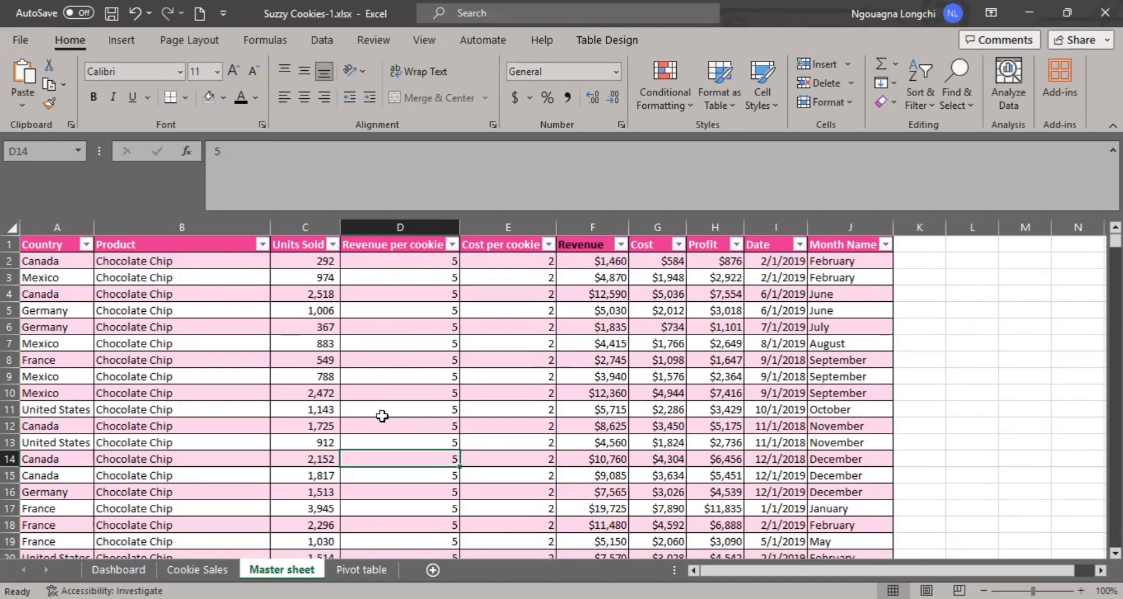
left_click(361, 568)
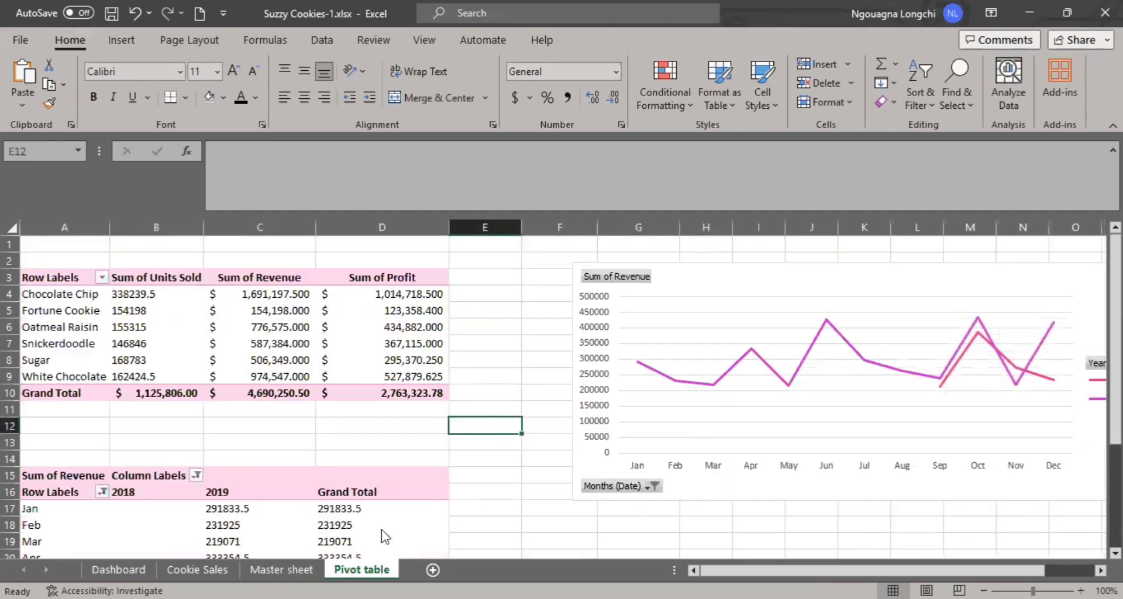
right_click(372, 569)
left_click(418, 343)
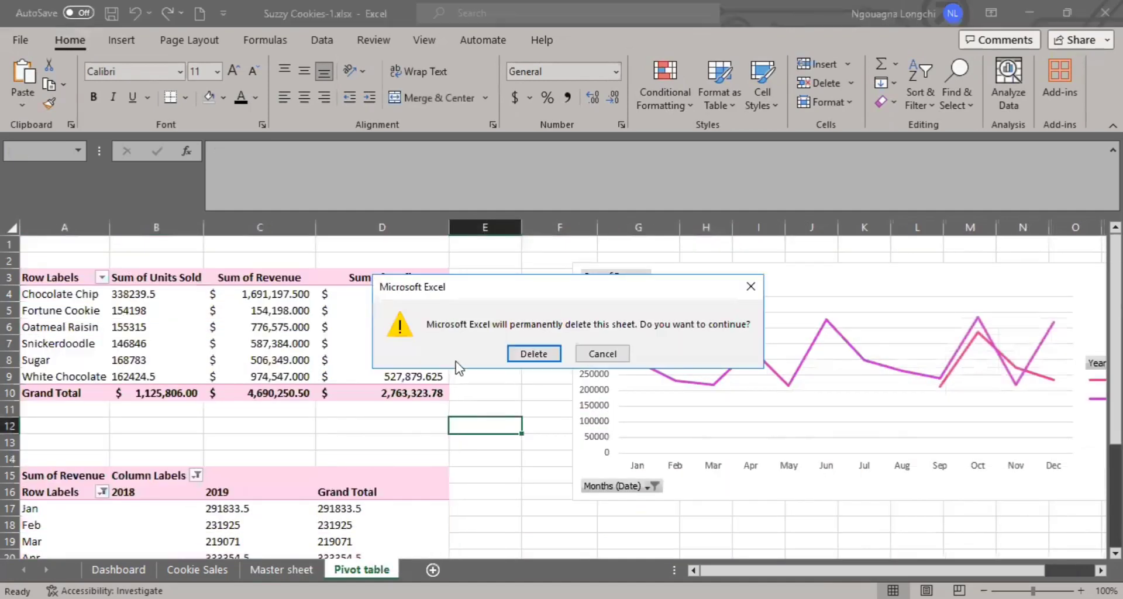
left_click(526, 352)
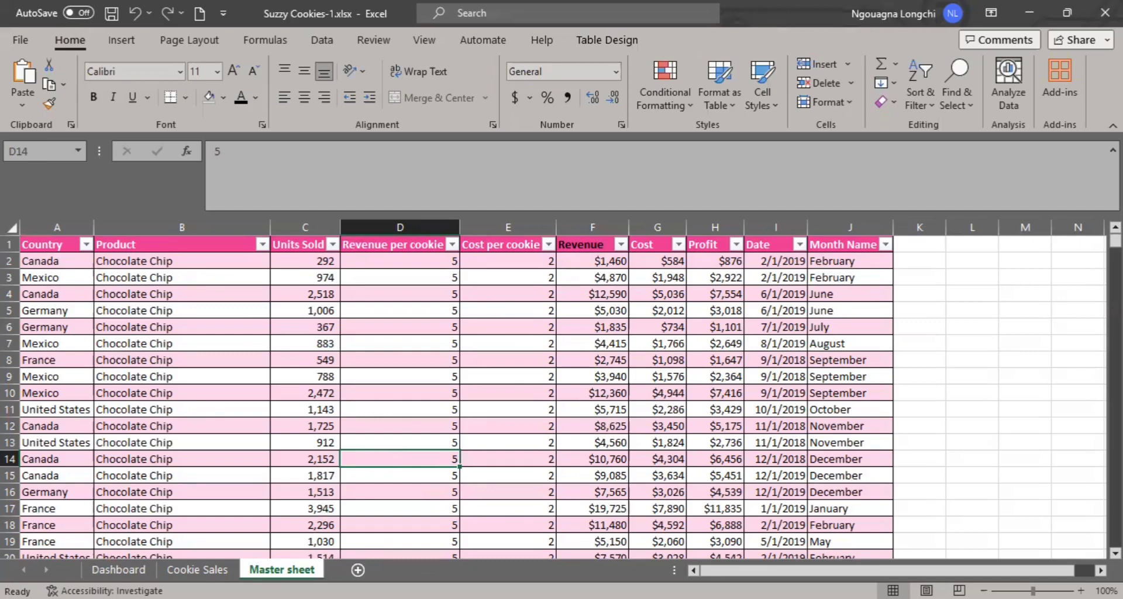
- Insert a PivotTable based on the Master sheet's Table2 on a new worksheet
left_click(406, 408)
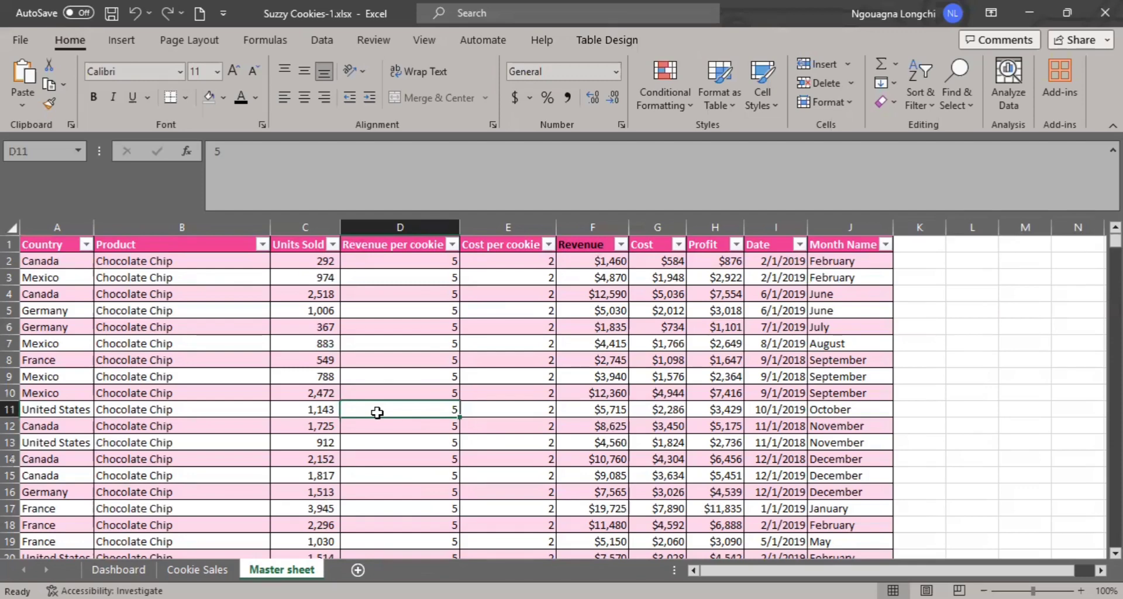
left_click(121, 40)
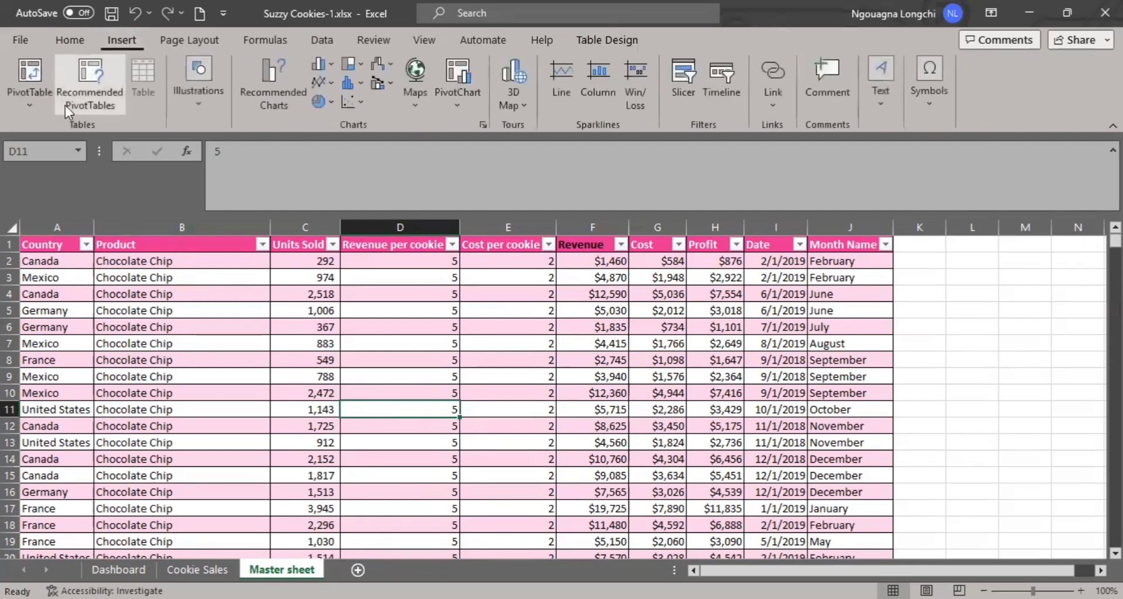
left_click(23, 97)
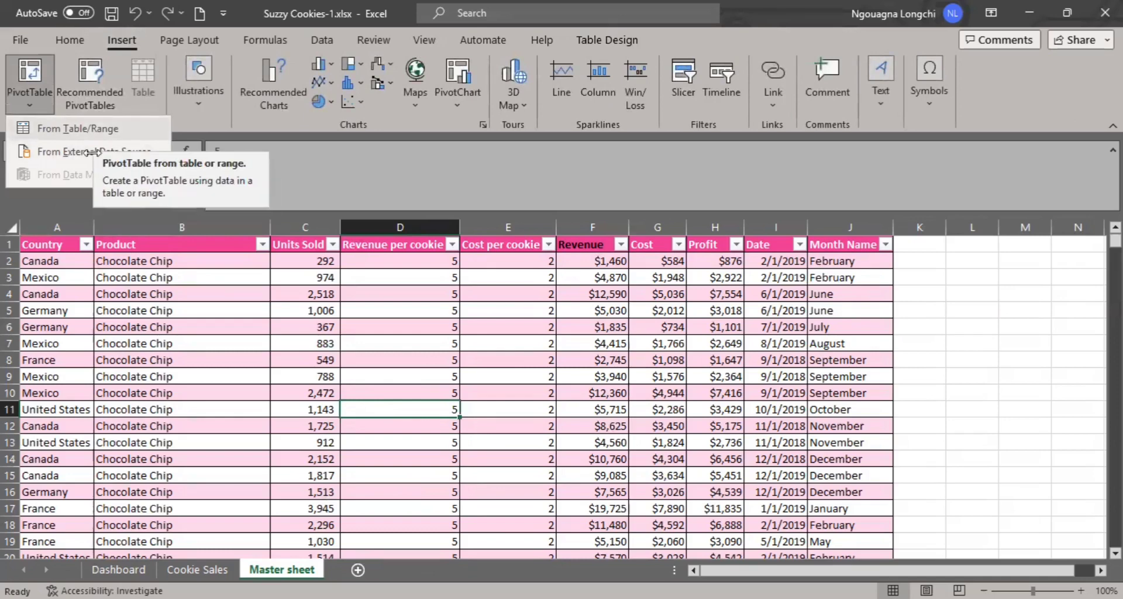
left_click(88, 129)
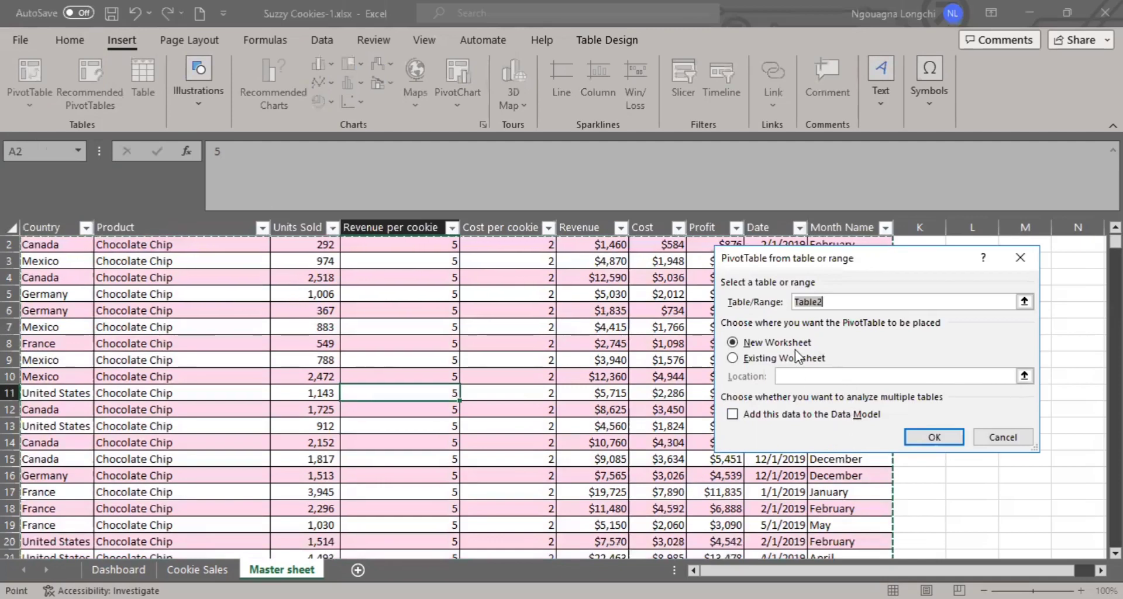
left_click(924, 438)
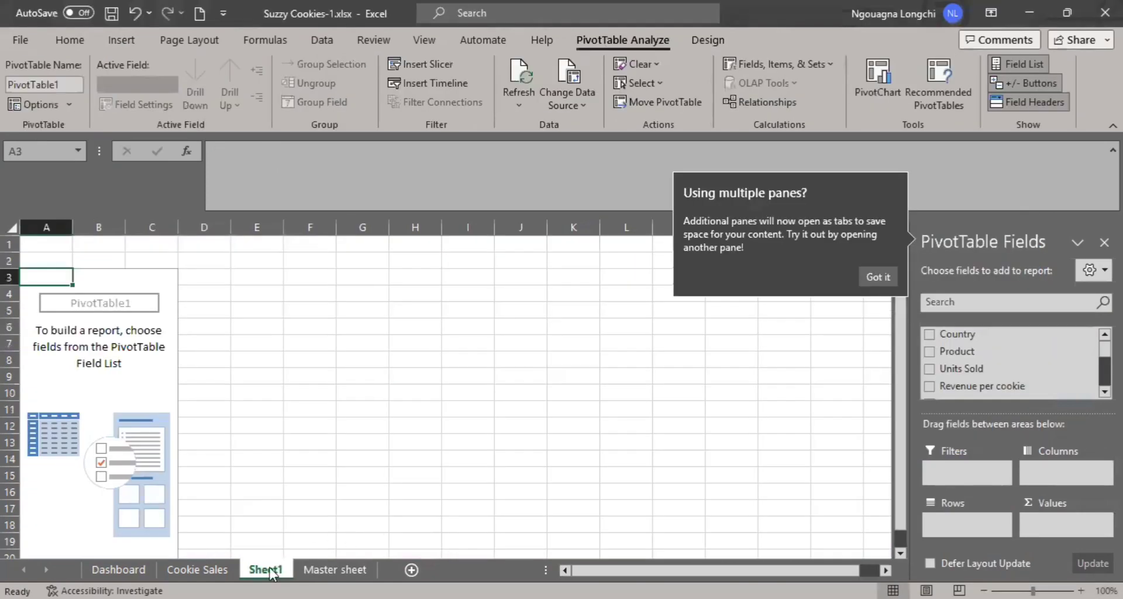
- Reorder the sheets so that they run Dashboard, Cookie Sales, Master sheet, Sheet1
left_click(331, 570)
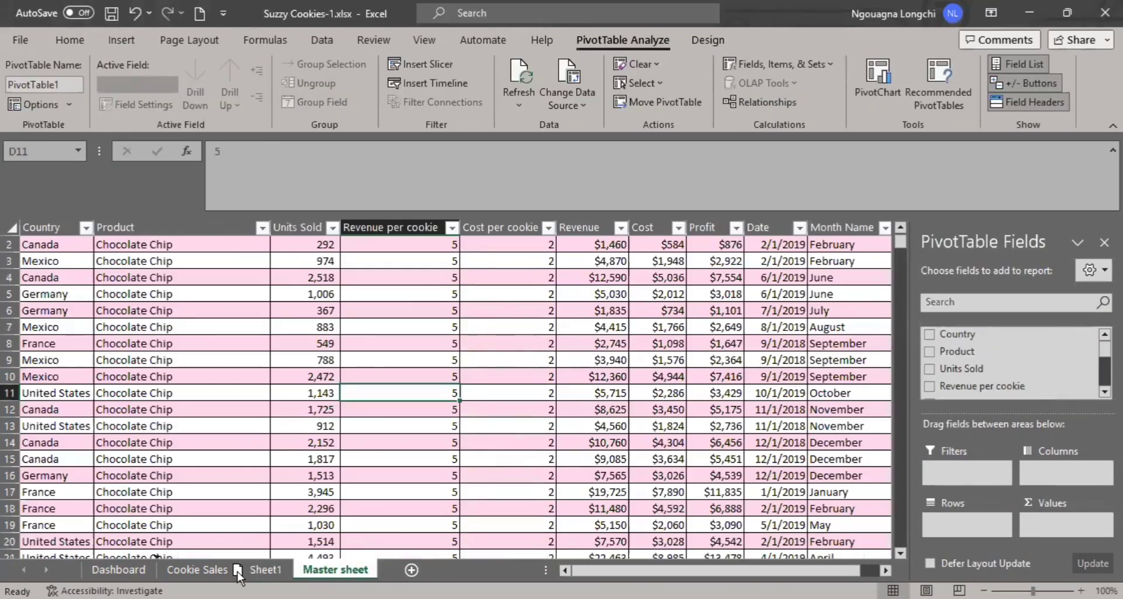
left_click_drag(238, 571, 157, 570)
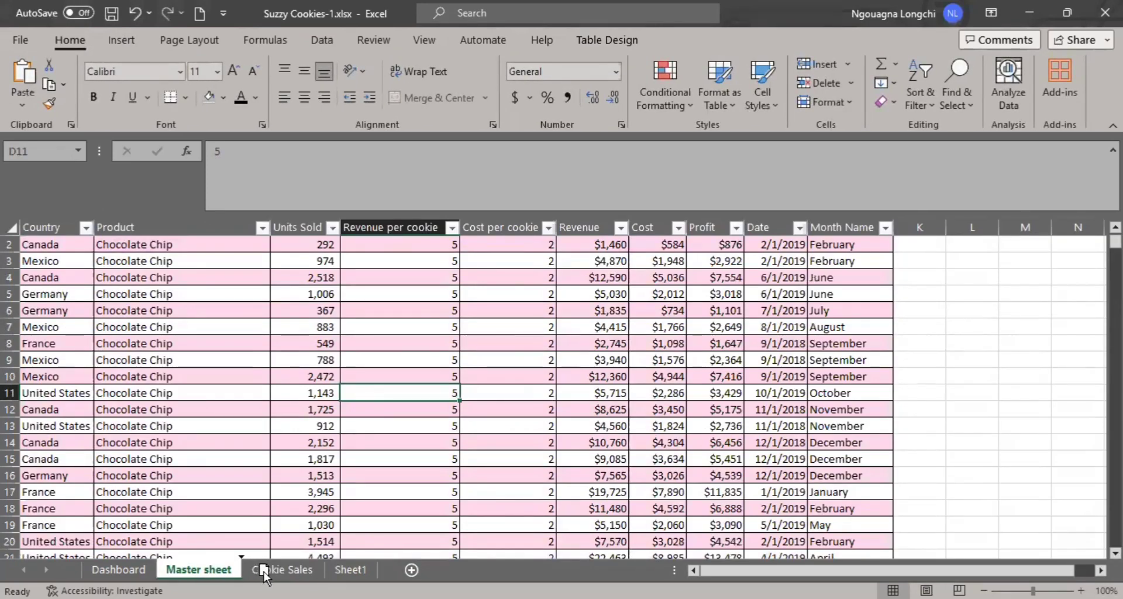
left_click_drag(282, 569, 175, 570)
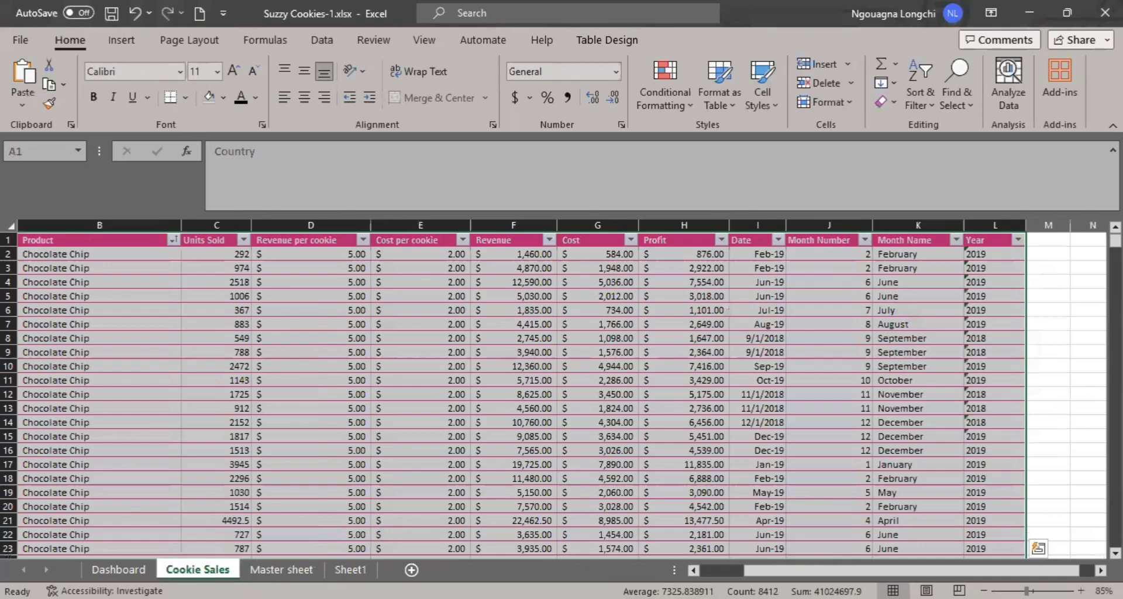
- Make three copies of the empty pivot table sheet Sheet1, placed after the original
left_click(281, 569)
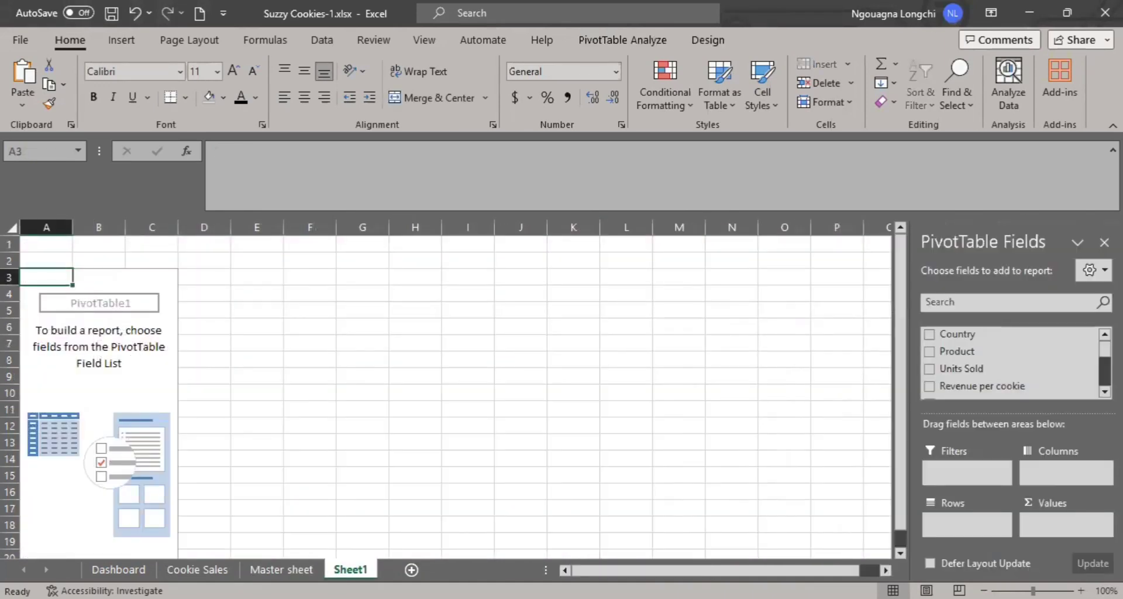
left_click_drag(350, 570, 451, 567)
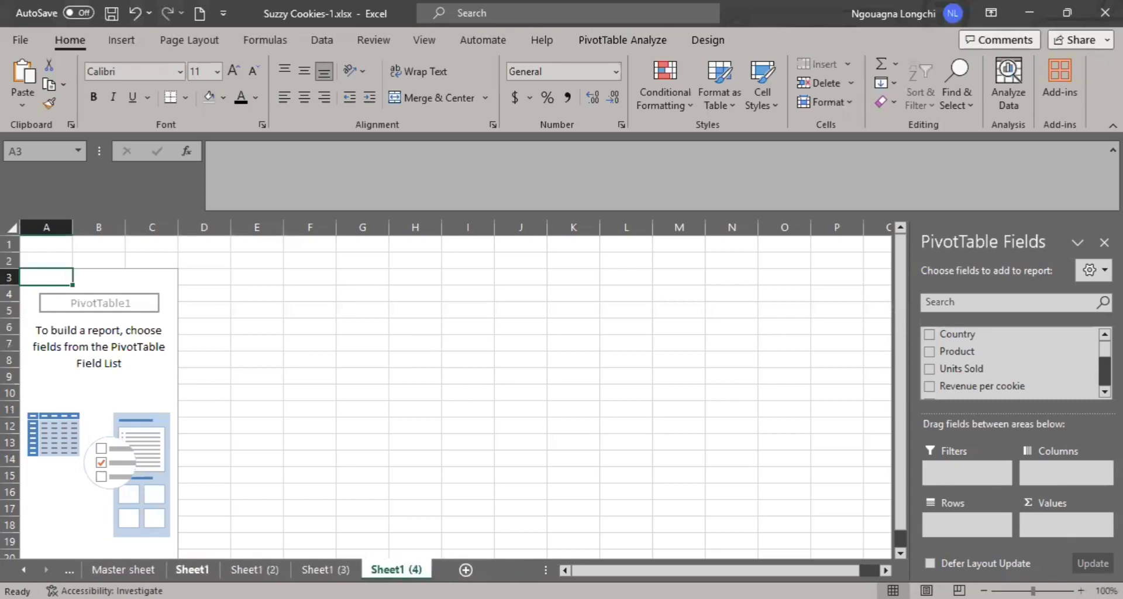
- Rename Sheet1 as "Total revenue"
left_click(192, 569)
right_click(193, 569)
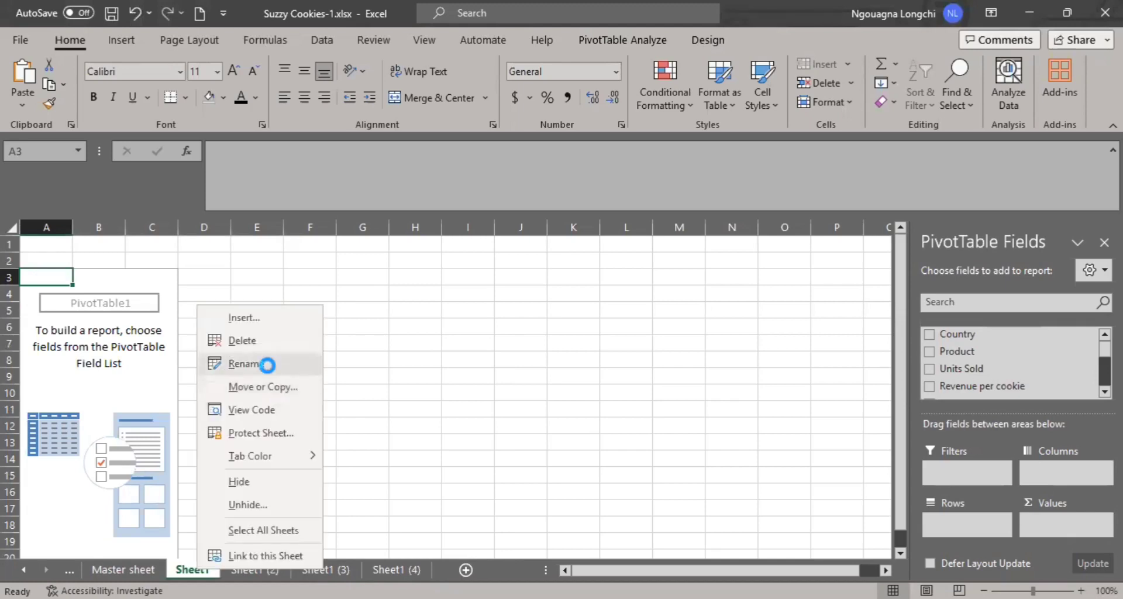
left_click(237, 364)
type("Tot")
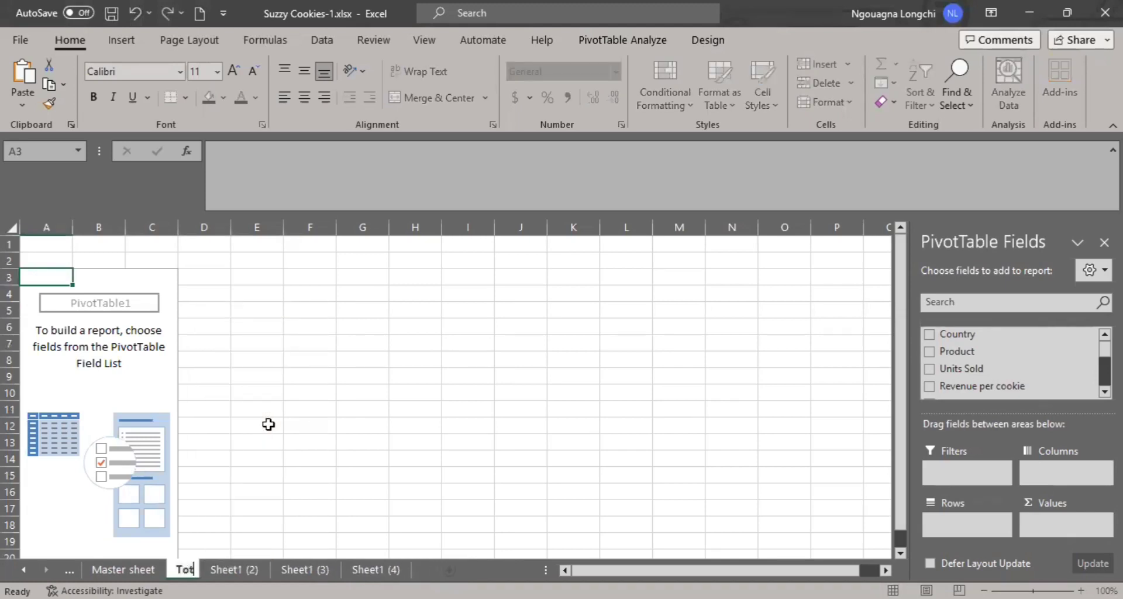
type("al revenue")
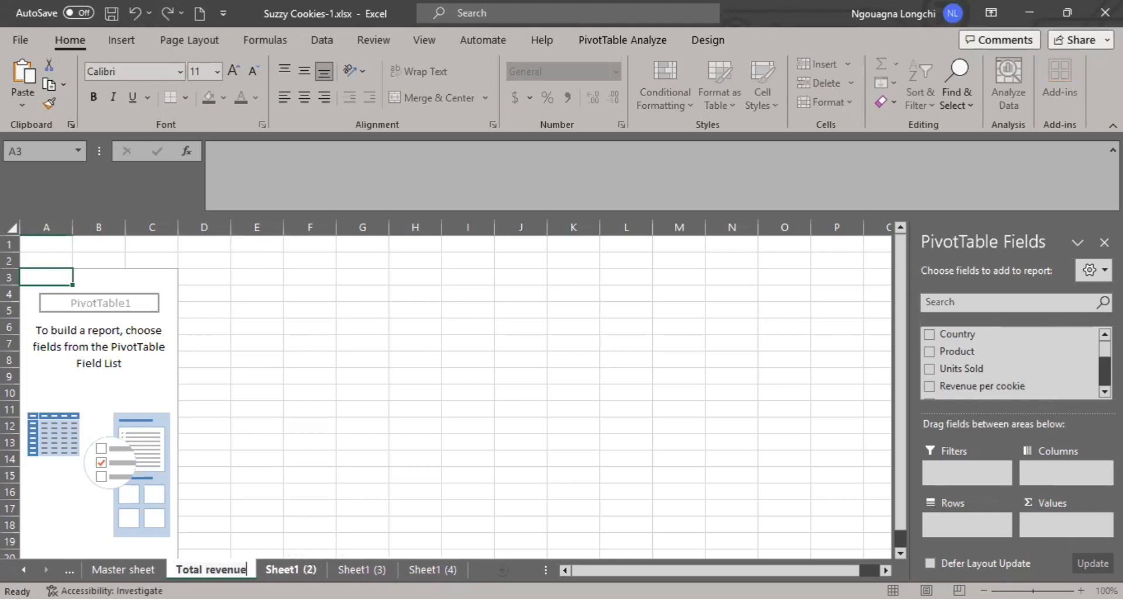
left_click(291, 569)
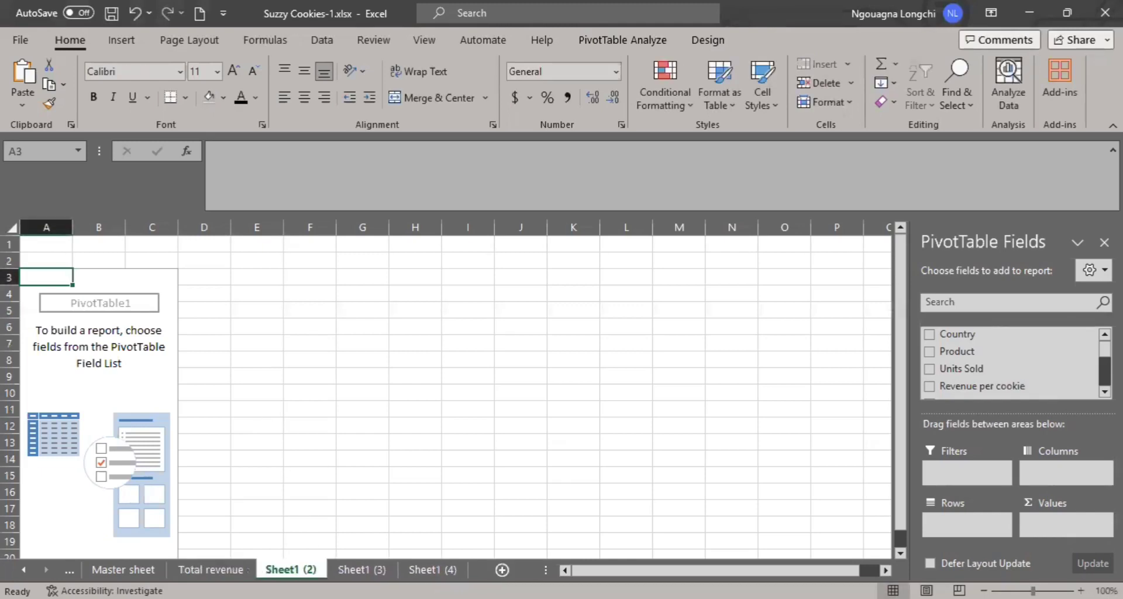
- Rename the sheet Sheet1 (2) as "Customer"
right_click(309, 570)
left_click(387, 366)
type("C")
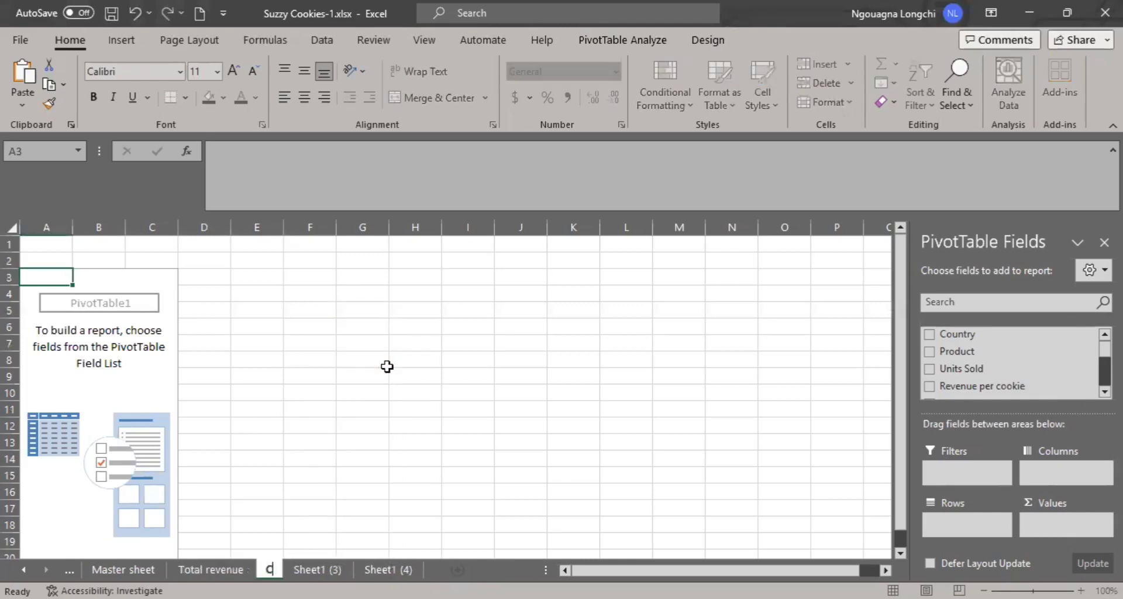
type("ustomer")
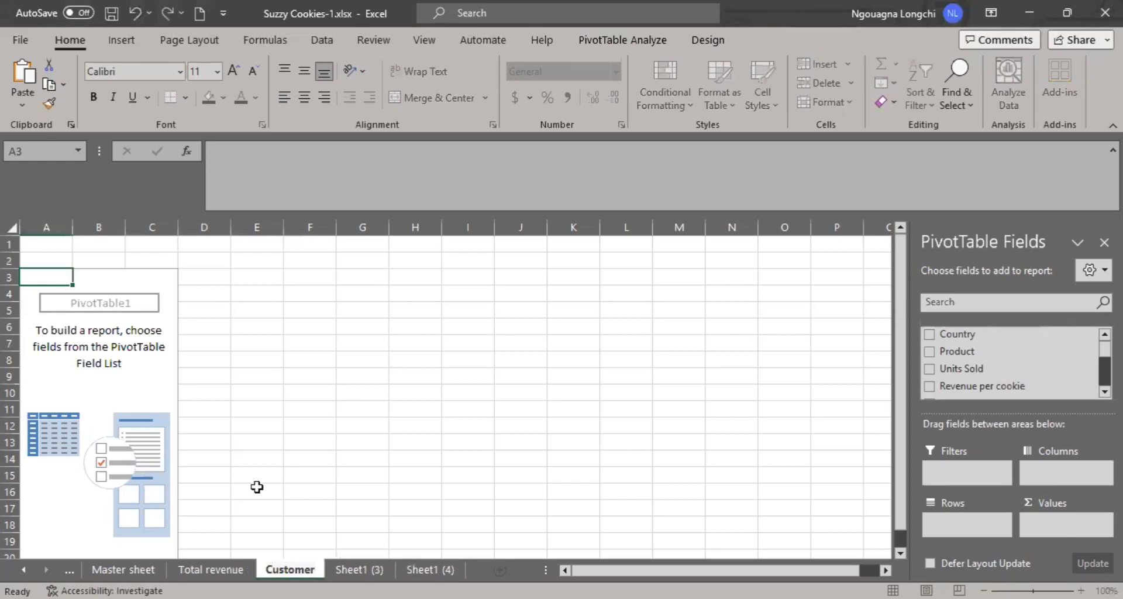
- Rename the sheet Sheet1 (3) as "Products"
right_click(370, 568)
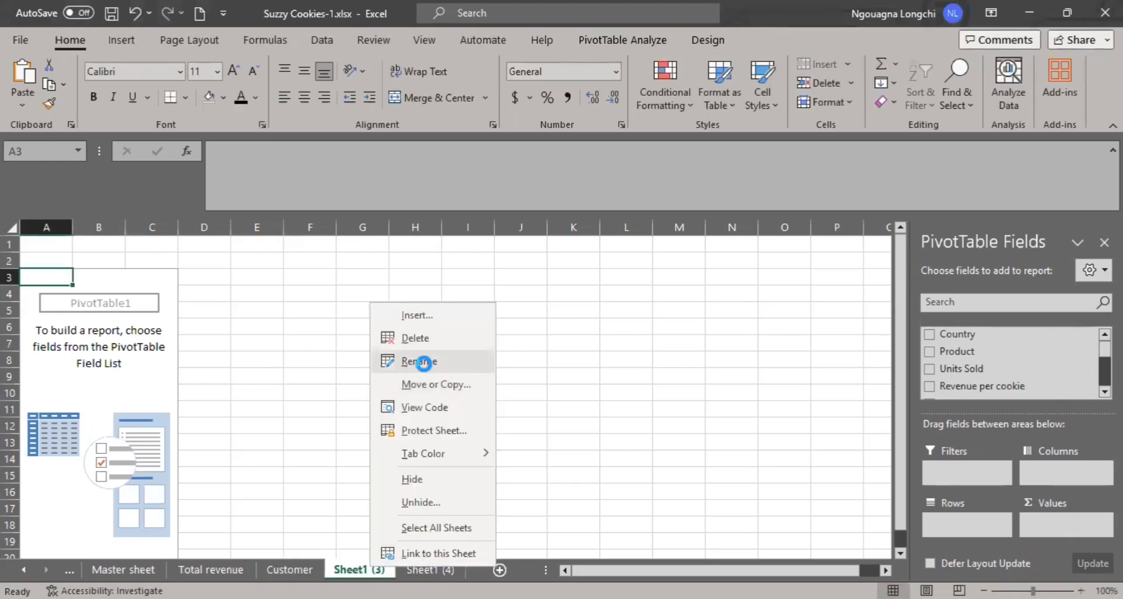
left_click(422, 363)
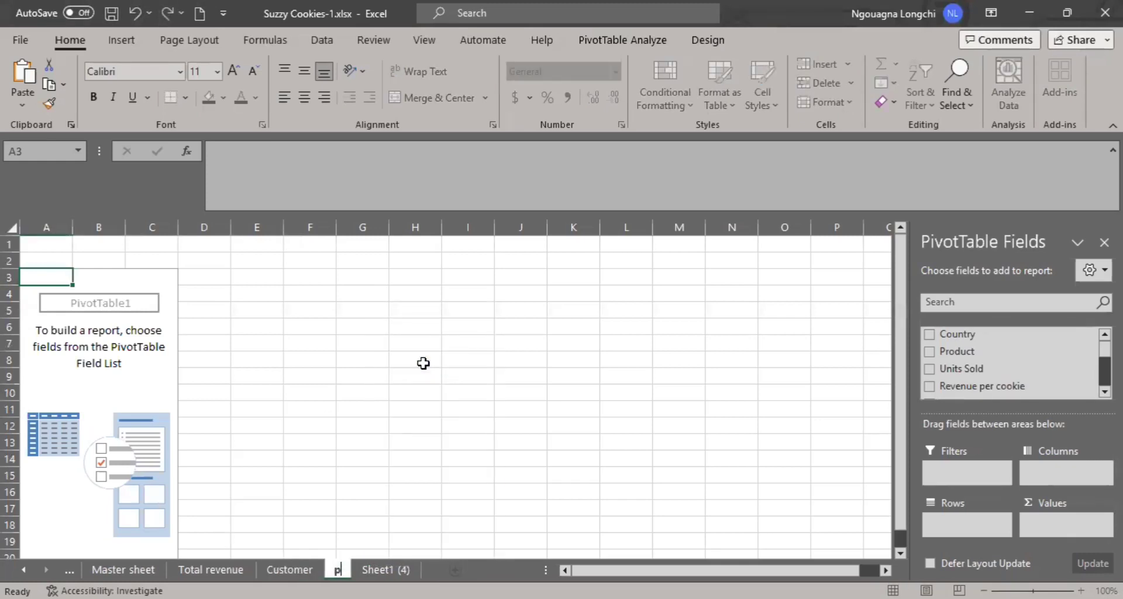
key("BackSpace")
type("Pr")
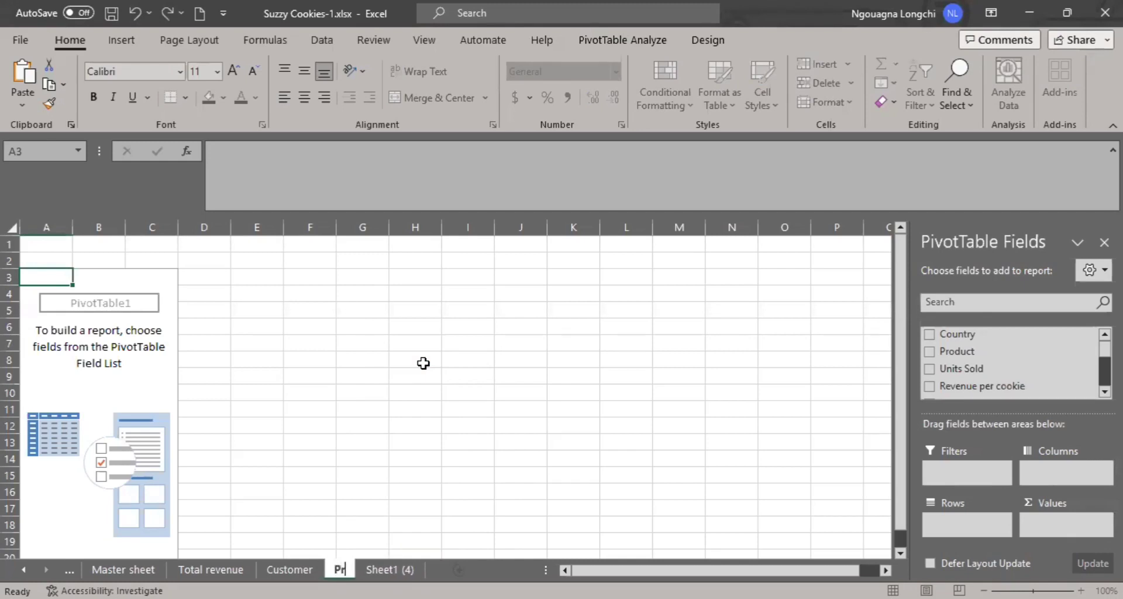
type("oducts")
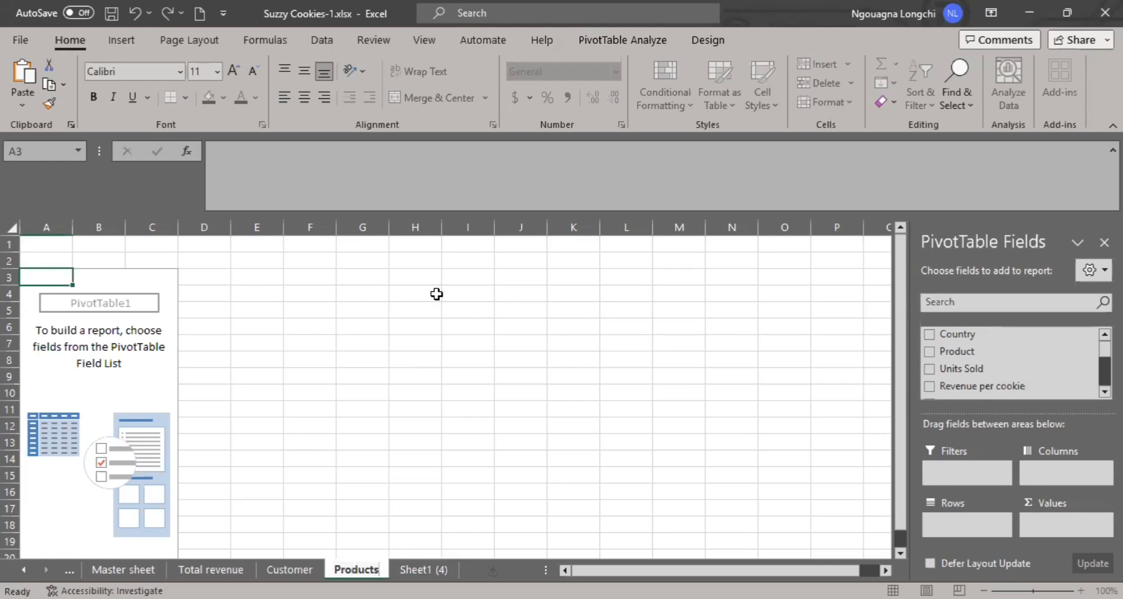
left_click(416, 560)
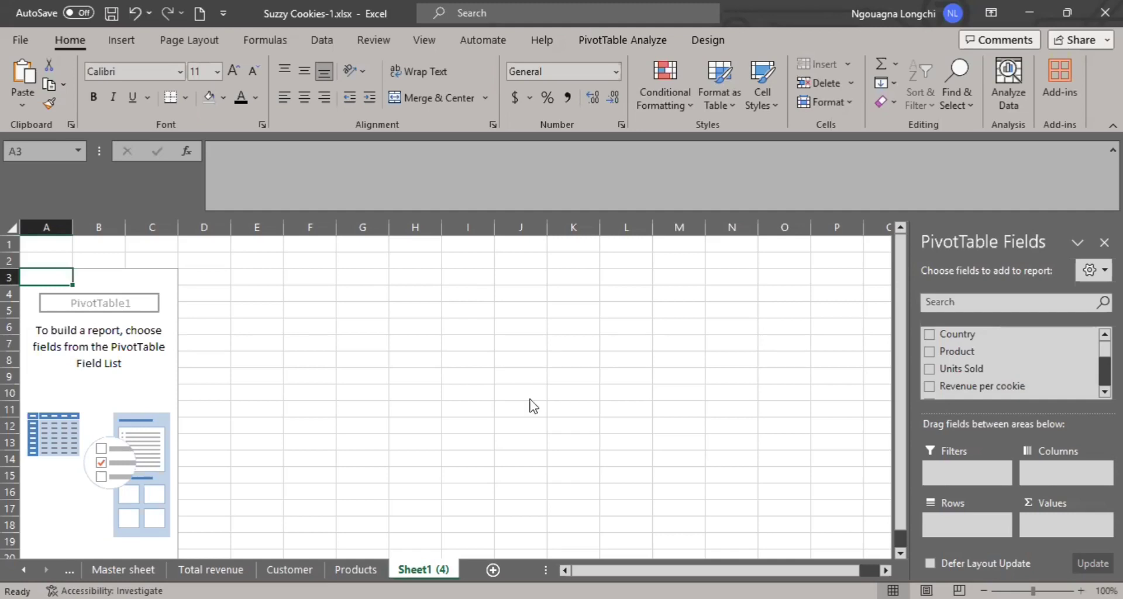
- Rename the sheet Sheet1 (4) as "Revenue per month"
right_click(422, 569)
left_click(489, 368)
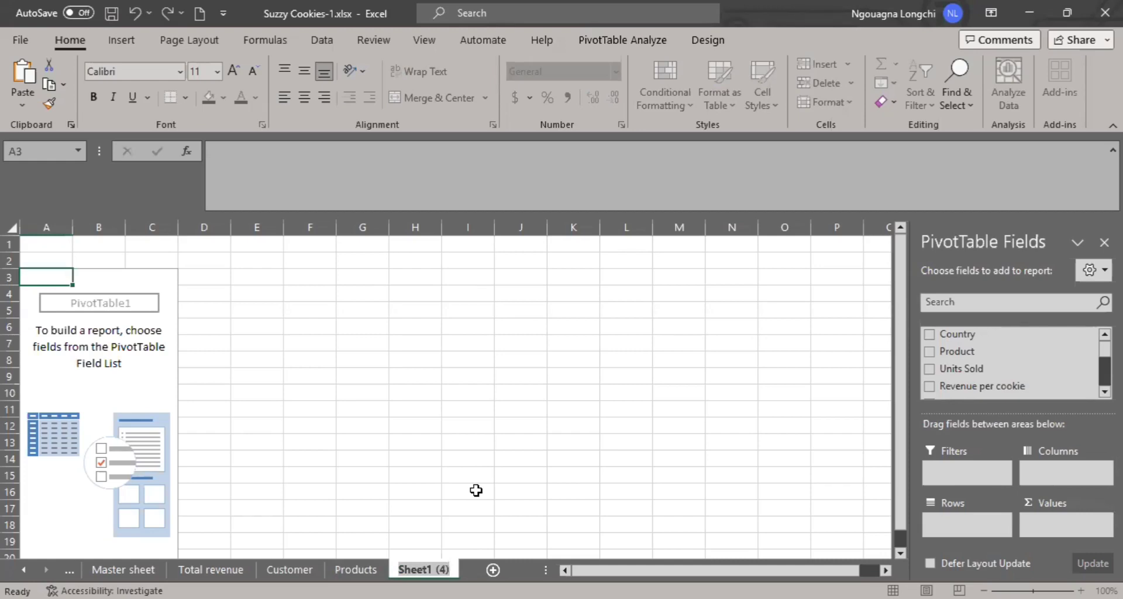
type("Reven")
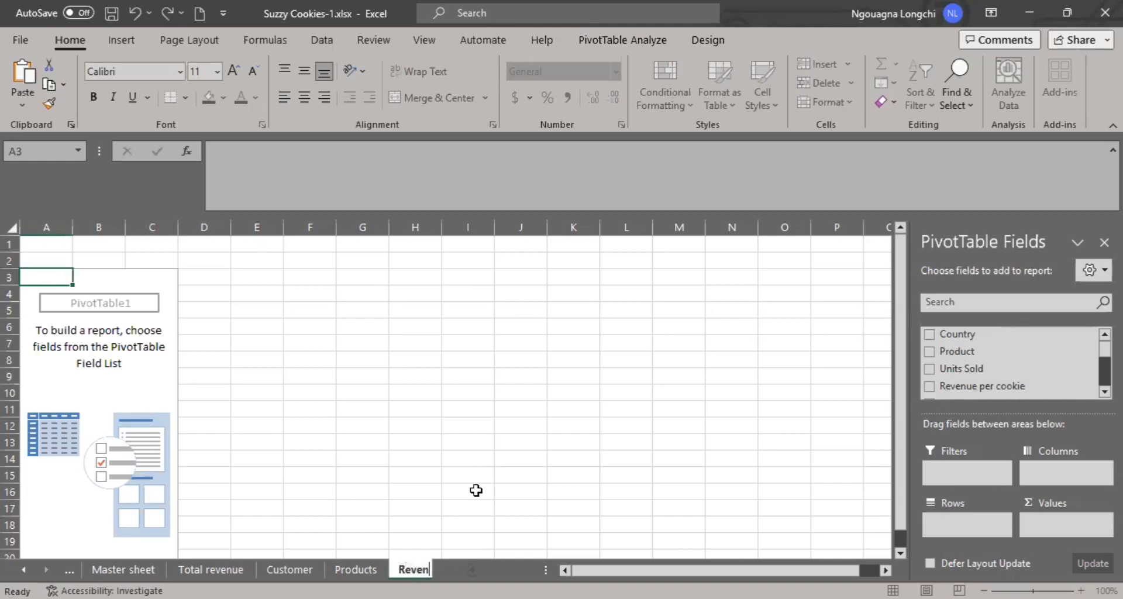
type("ue per month")
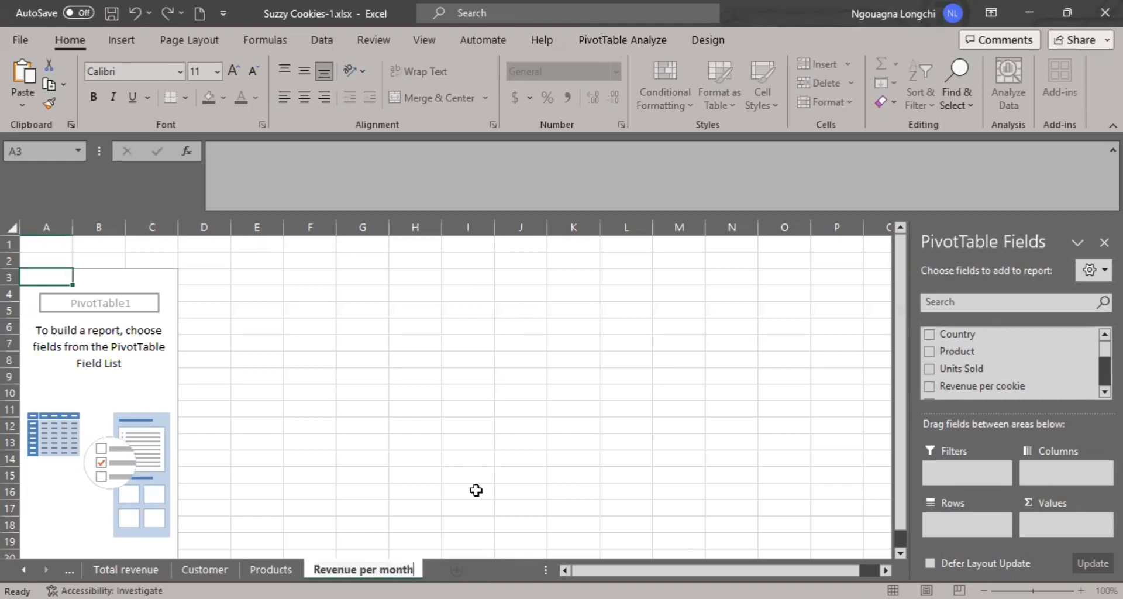
- Add the Revenue field as a summed value to the pivot table on the Total revenue sheet
left_click(476, 490)
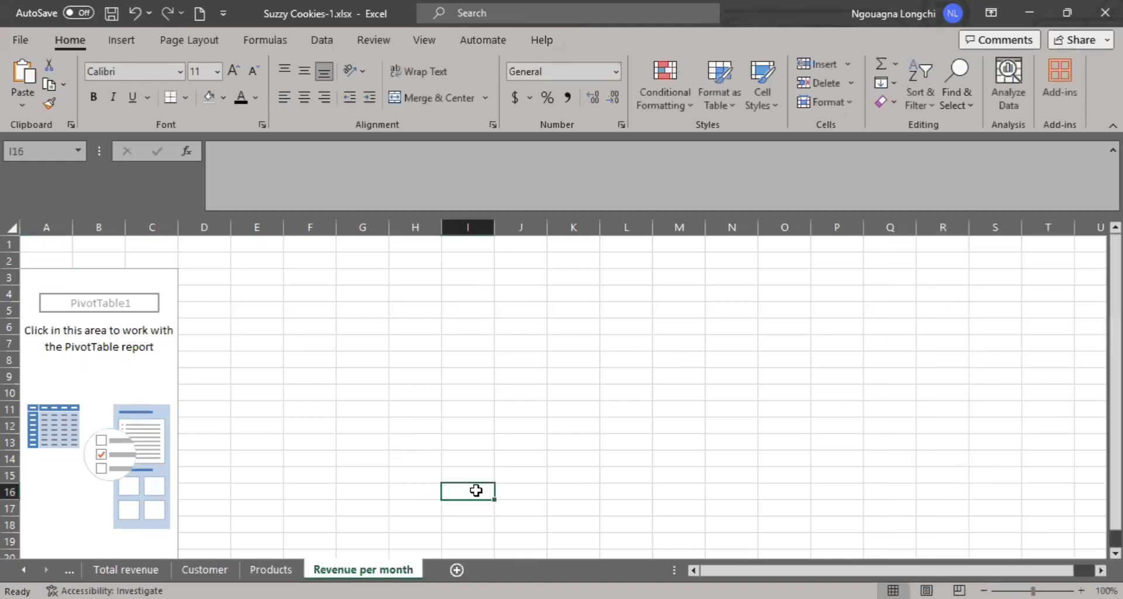
left_click(142, 570)
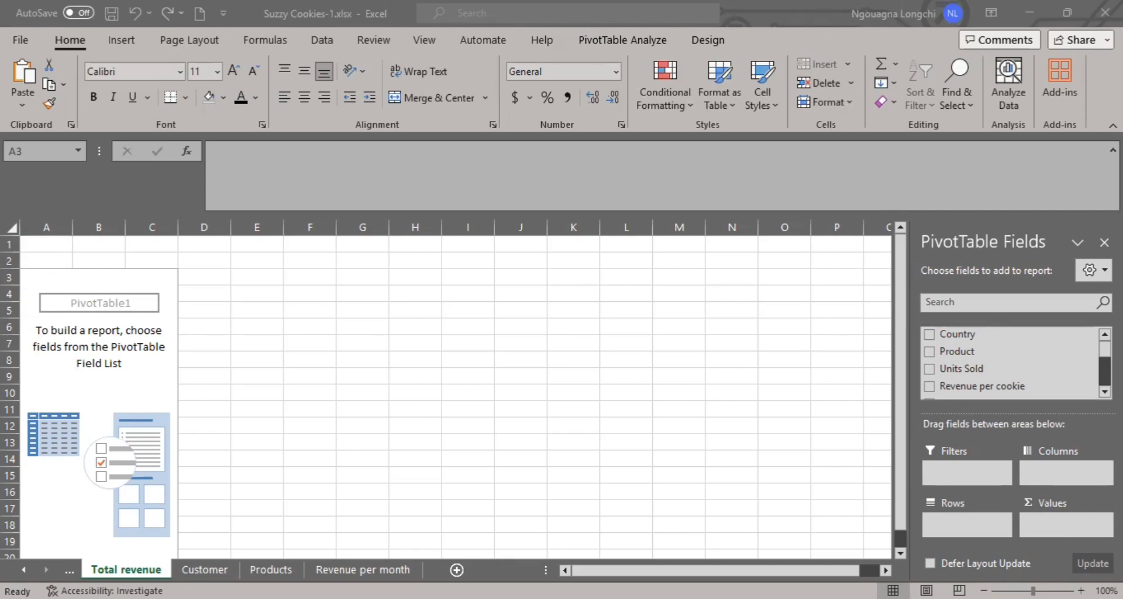
left_click(271, 569)
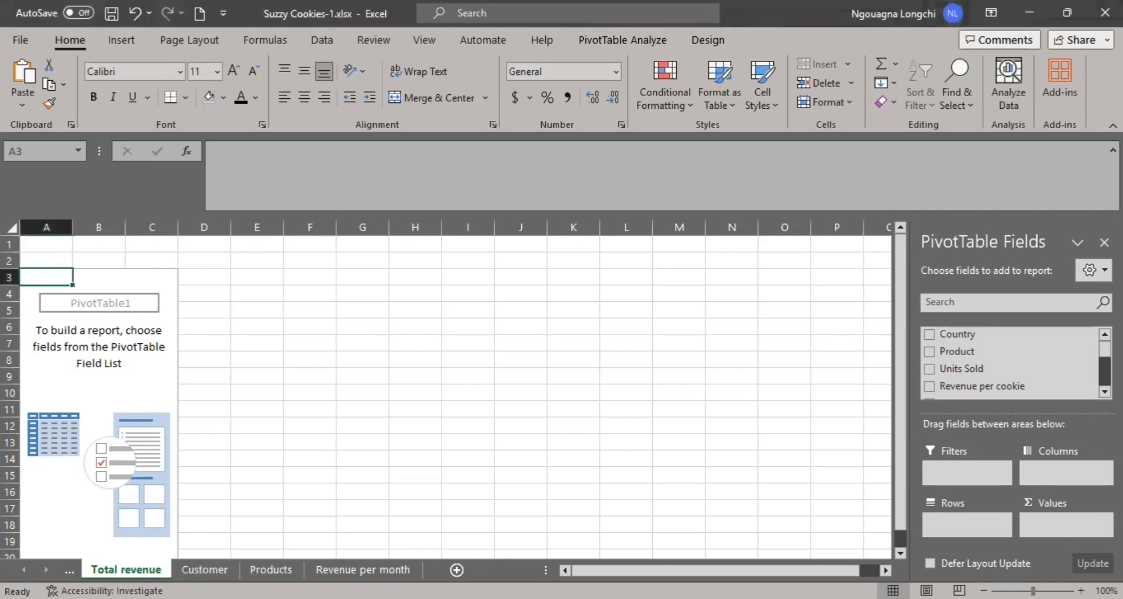
left_click(125, 569)
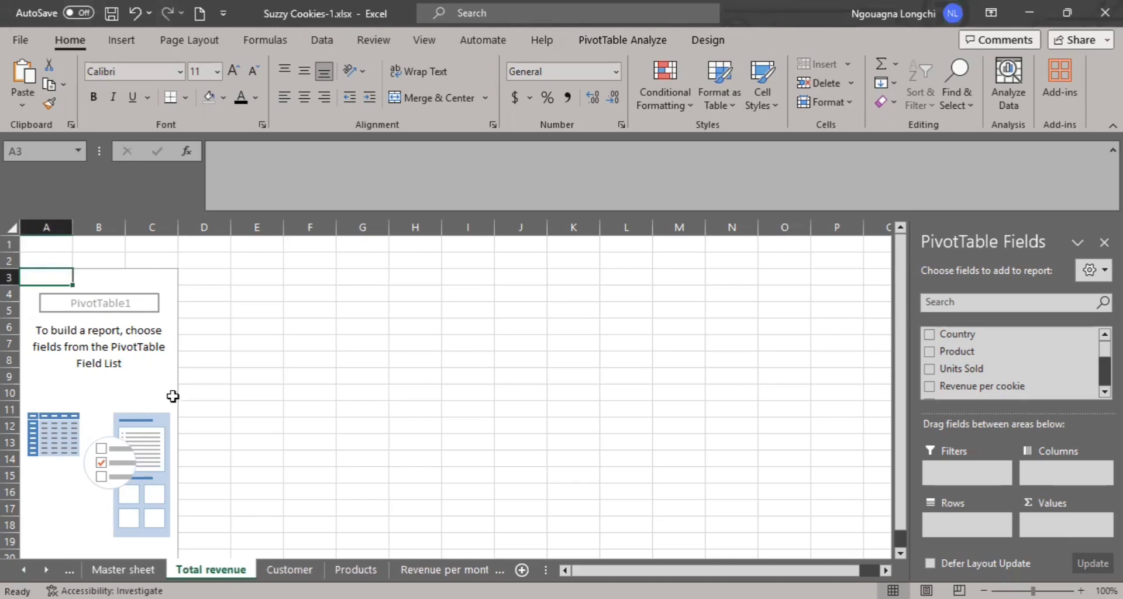
left_click(100, 393)
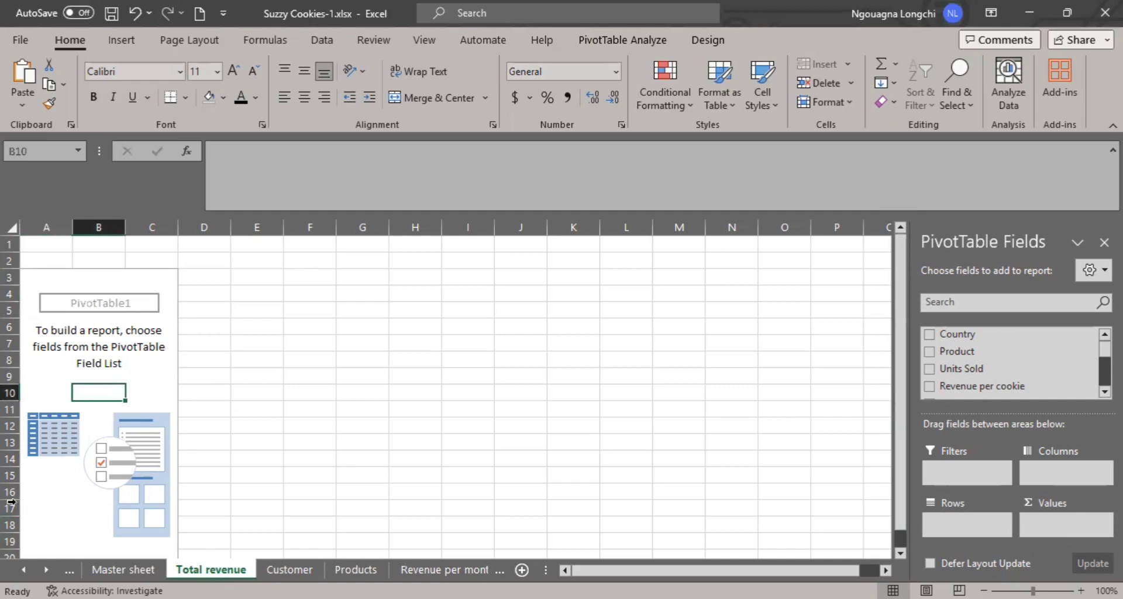
scroll(1011, 369, "down", 1)
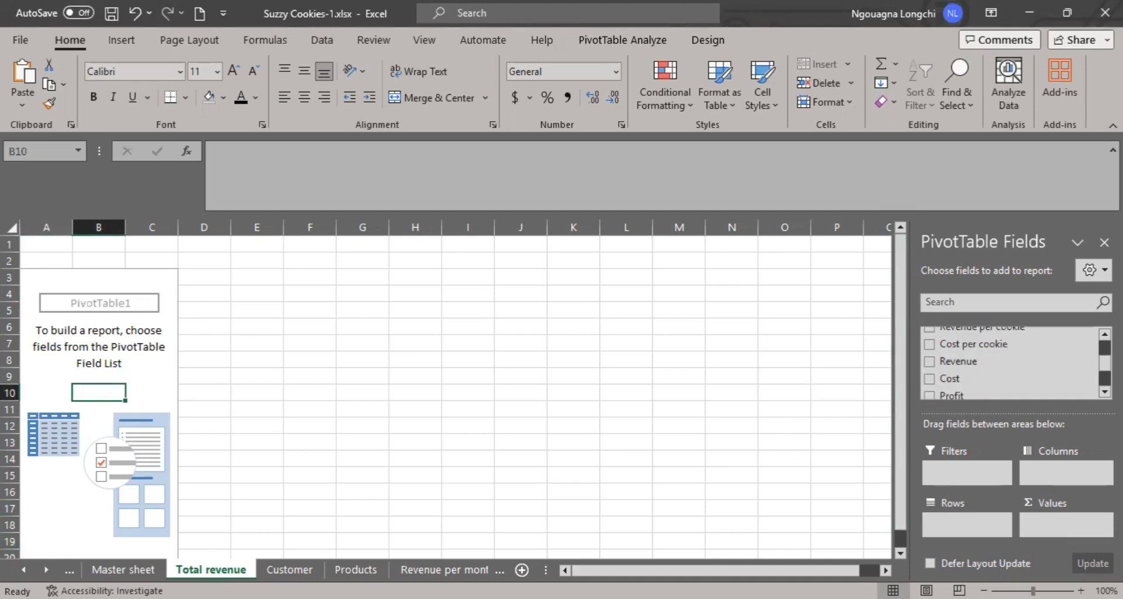
scroll(1012, 363, "down", 1)
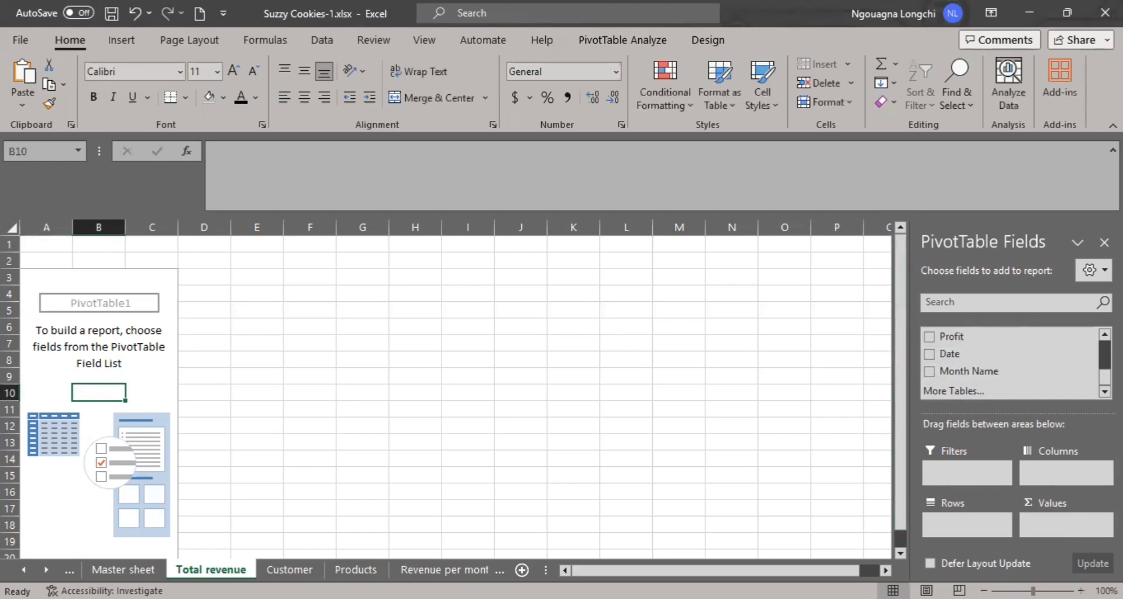
scroll(1000, 351, "up", 3)
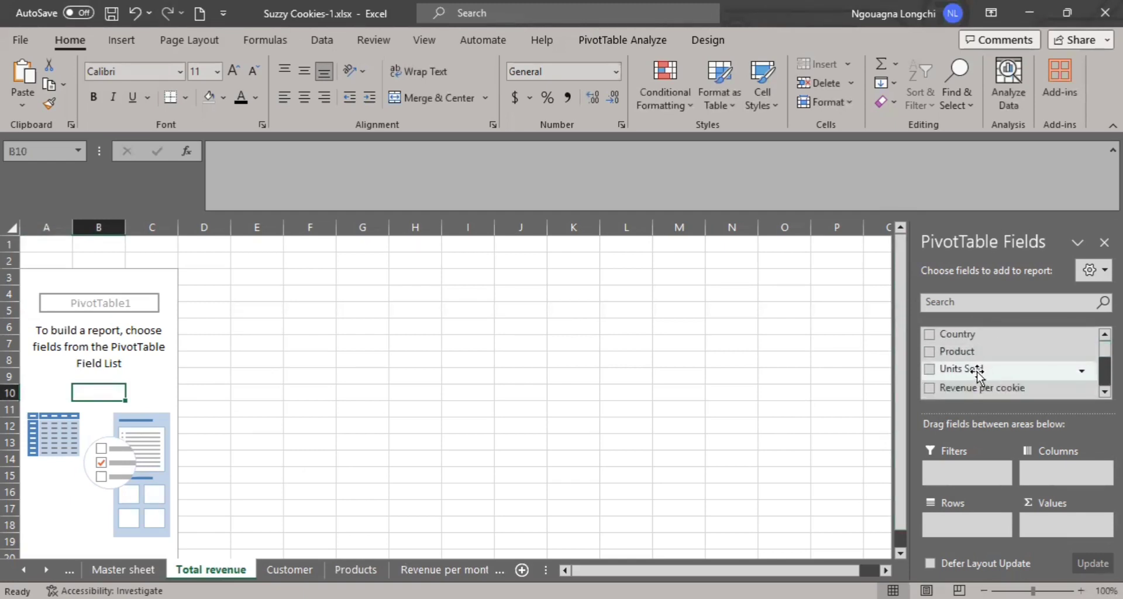
scroll(978, 374, "down", 1)
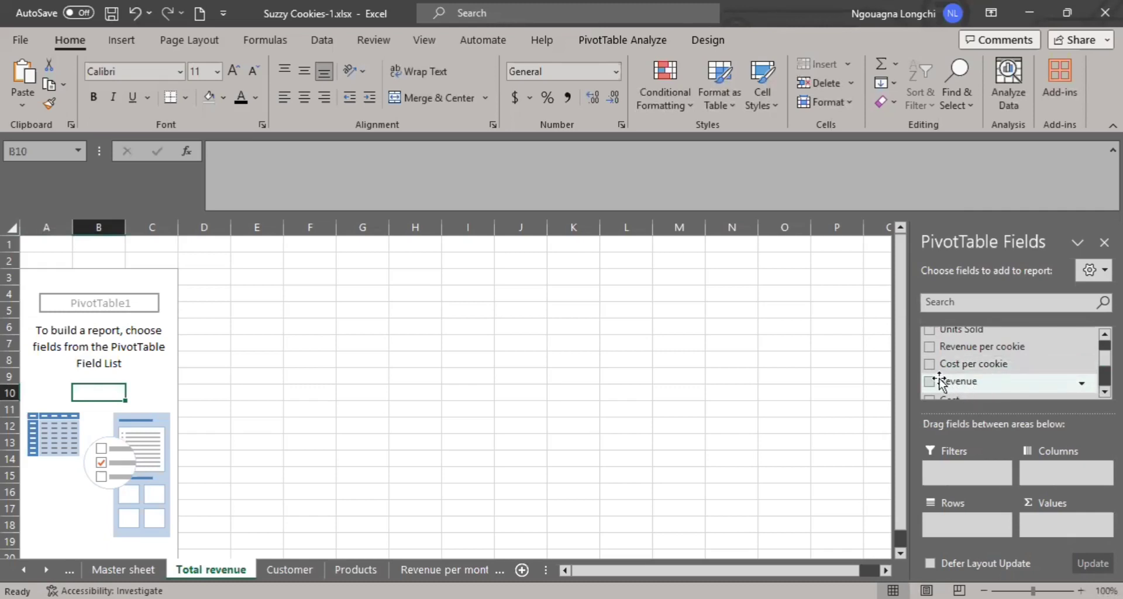
left_click_drag(940, 383, 1051, 524)
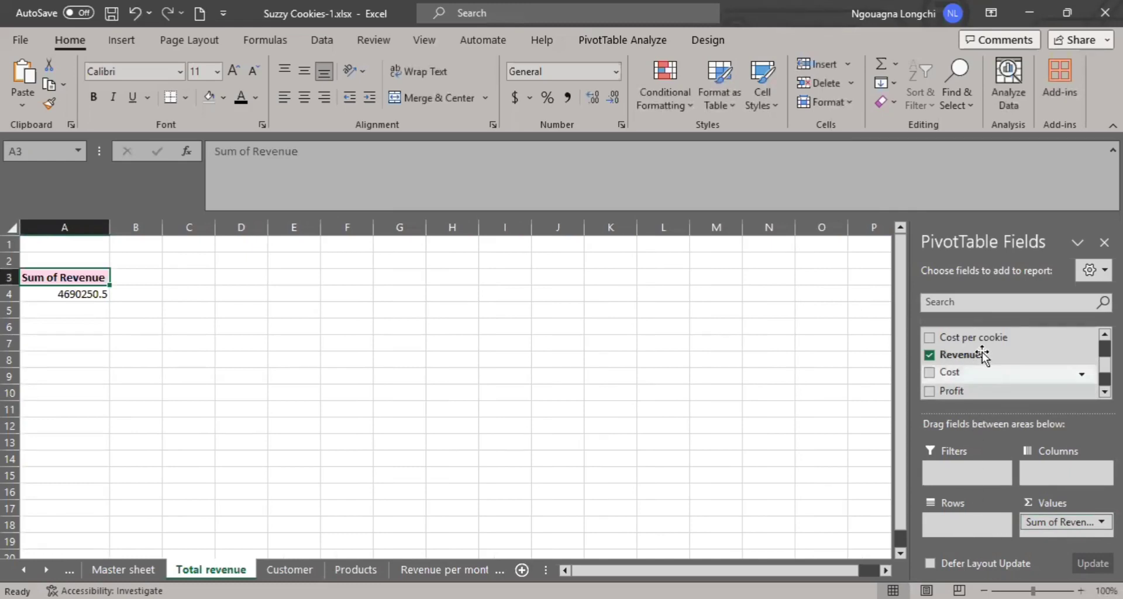
scroll(985, 387, "up", 2)
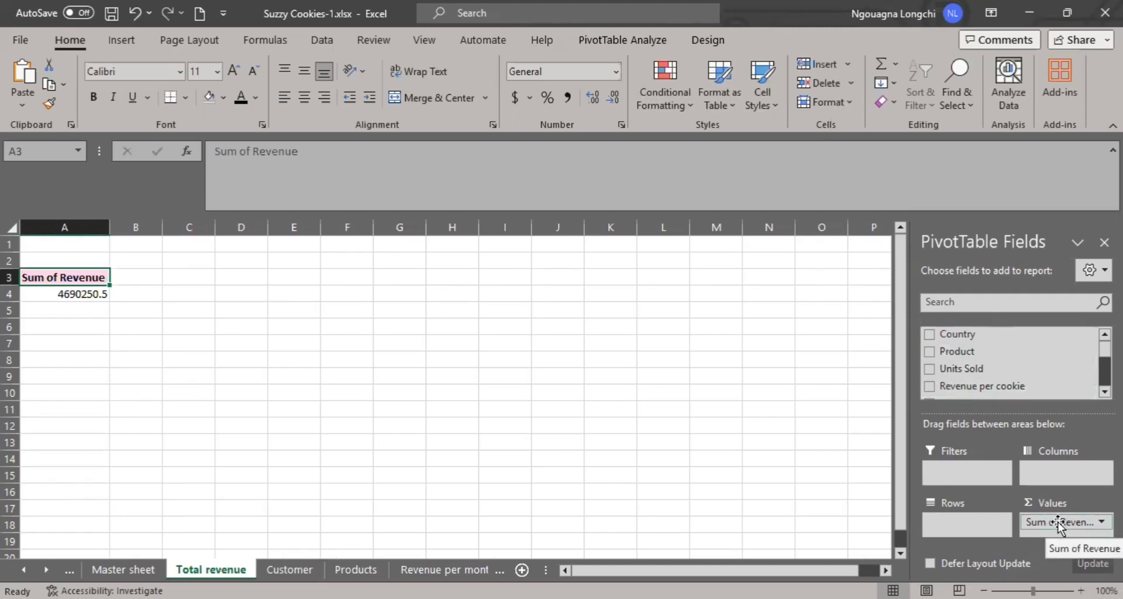
- Format the summed revenue in the Total revenue pivot table as Currency with one decimal place
left_click(82, 294)
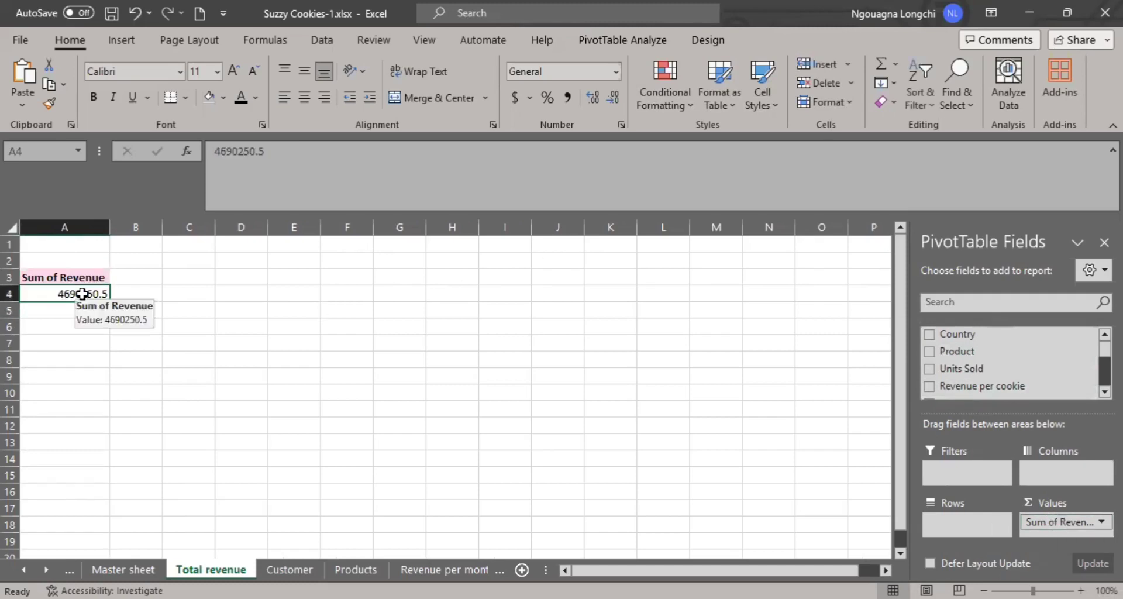
left_click(615, 76)
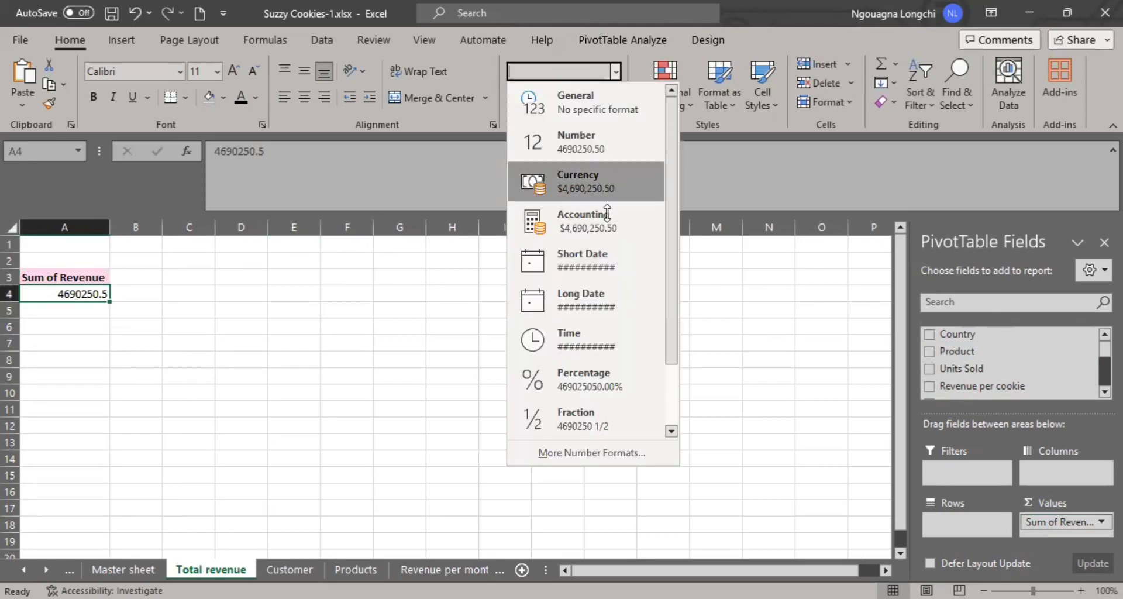
left_click(608, 179)
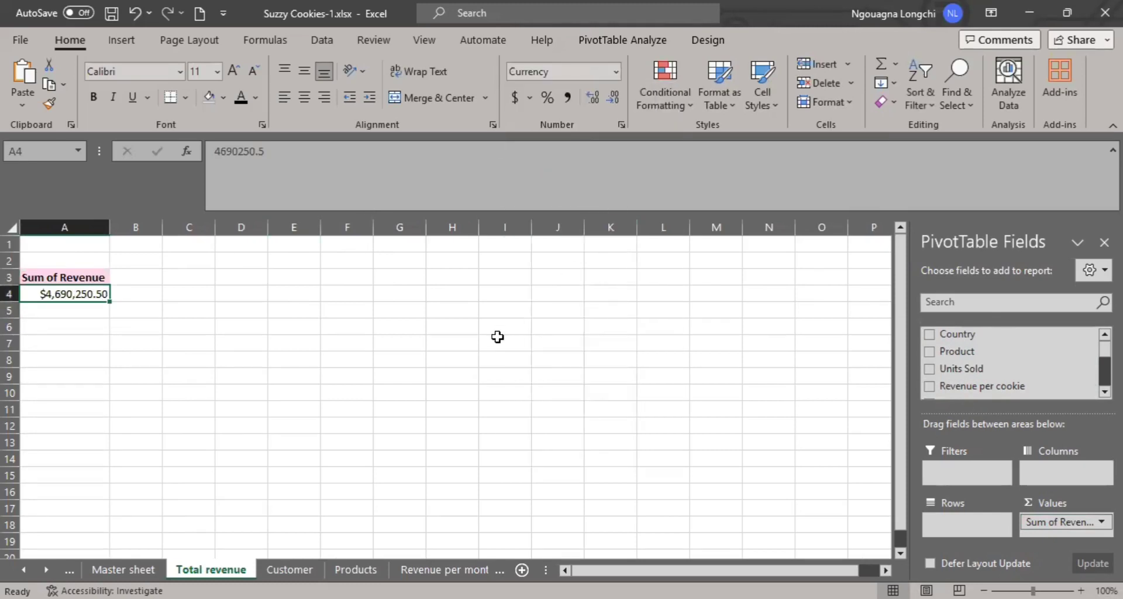
left_click(606, 100)
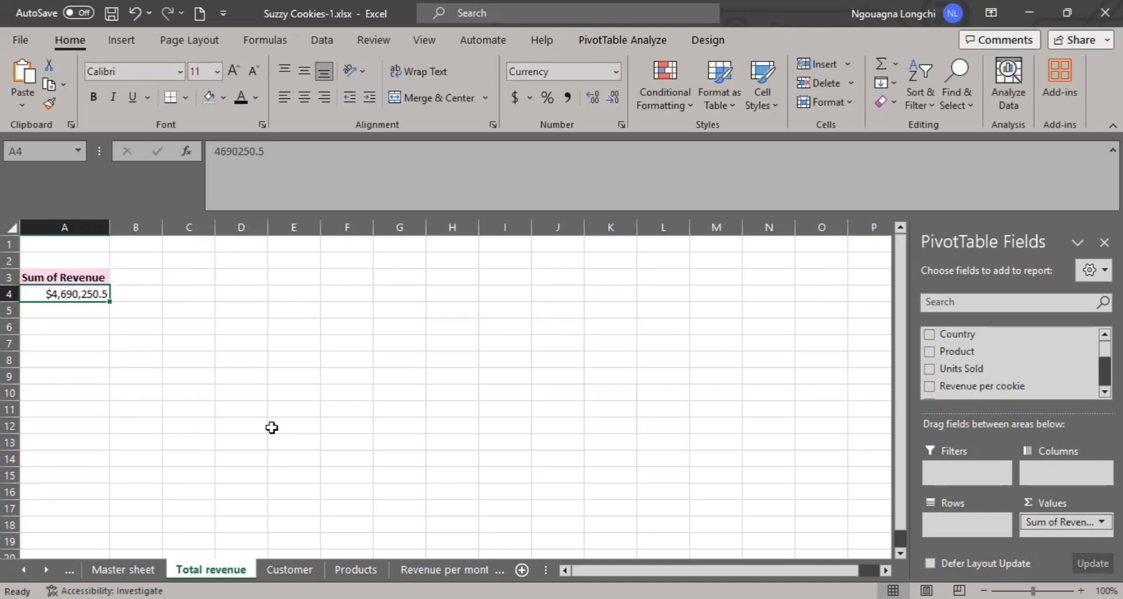
left_click(68, 294)
- Insert a new blank worksheet directly after the Master sheet
left_click(24, 569)
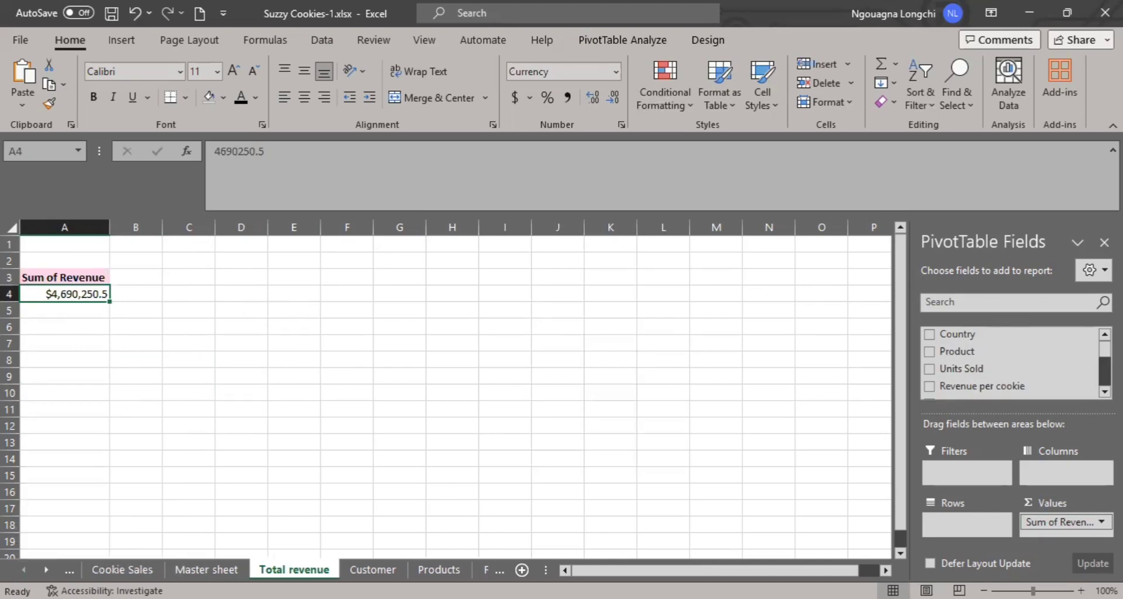
left_click(69, 570)
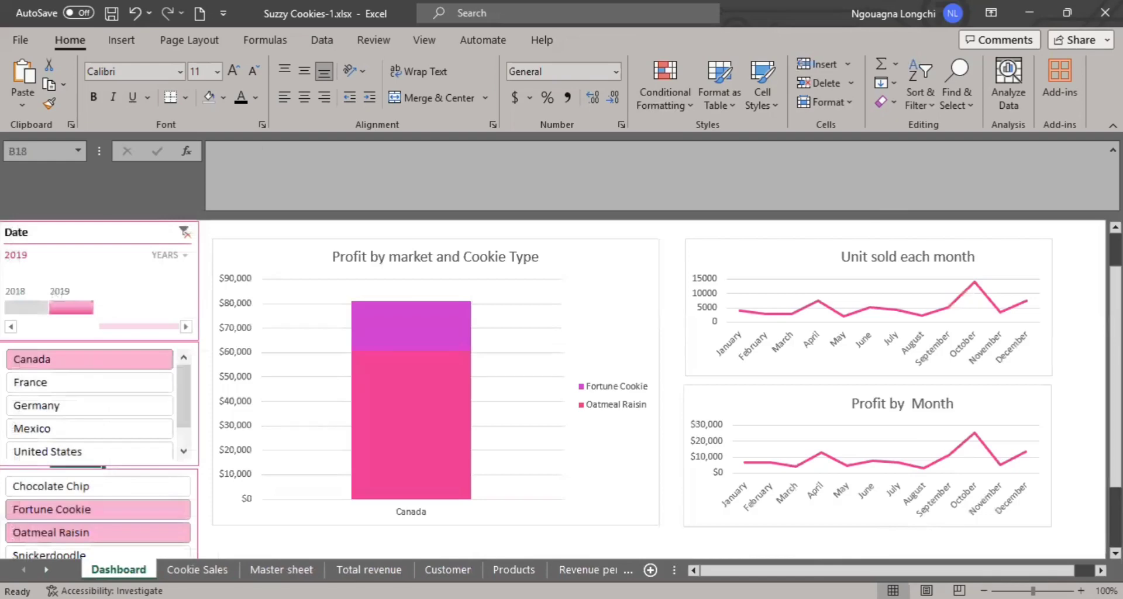
left_click(46, 569)
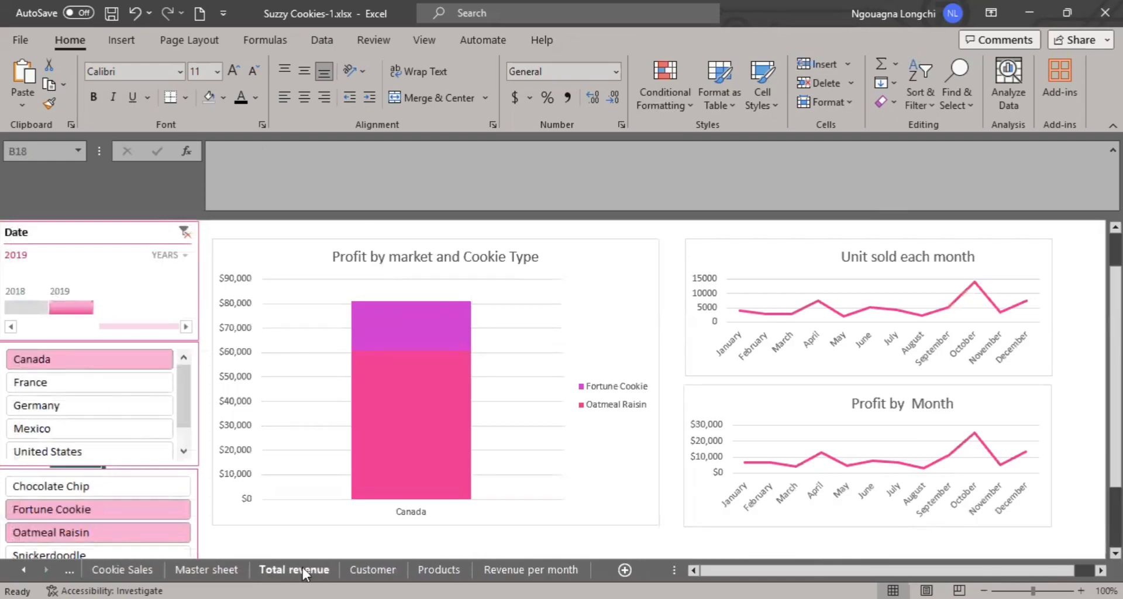
left_click(296, 570)
left_click(207, 569)
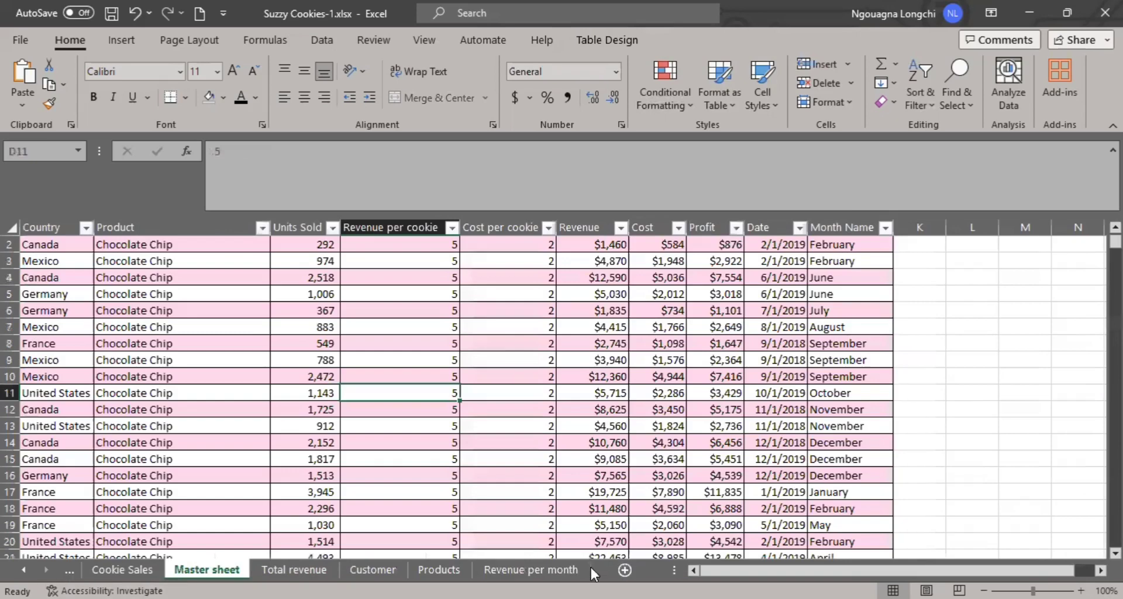
left_click(625, 569)
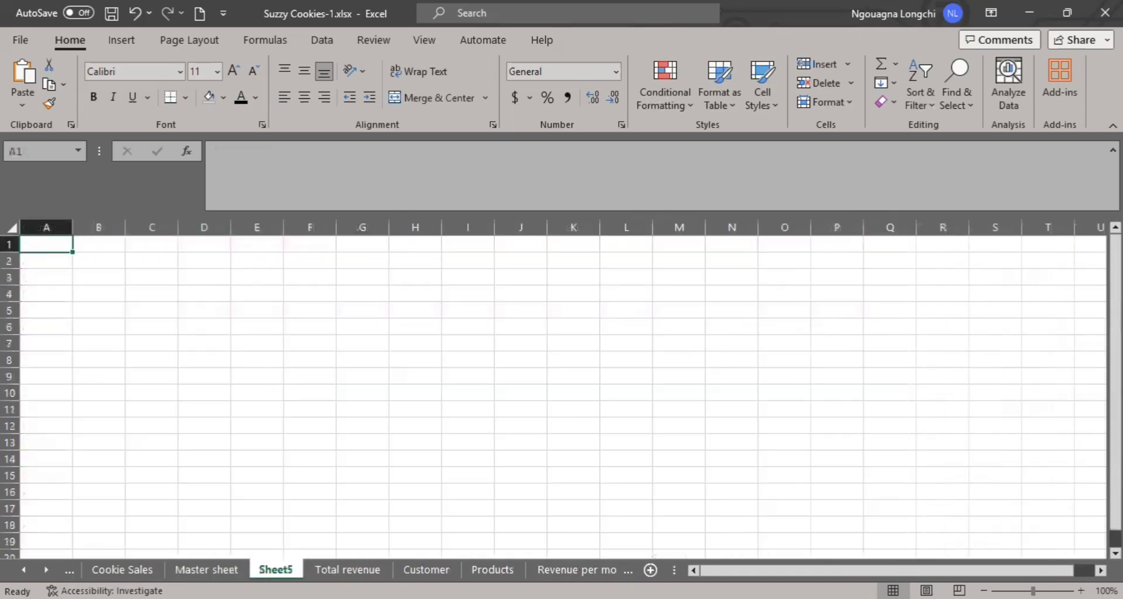
- Try to rename the new blank sheet as "Dashboard"
right_click(276, 569)
left_click(314, 373)
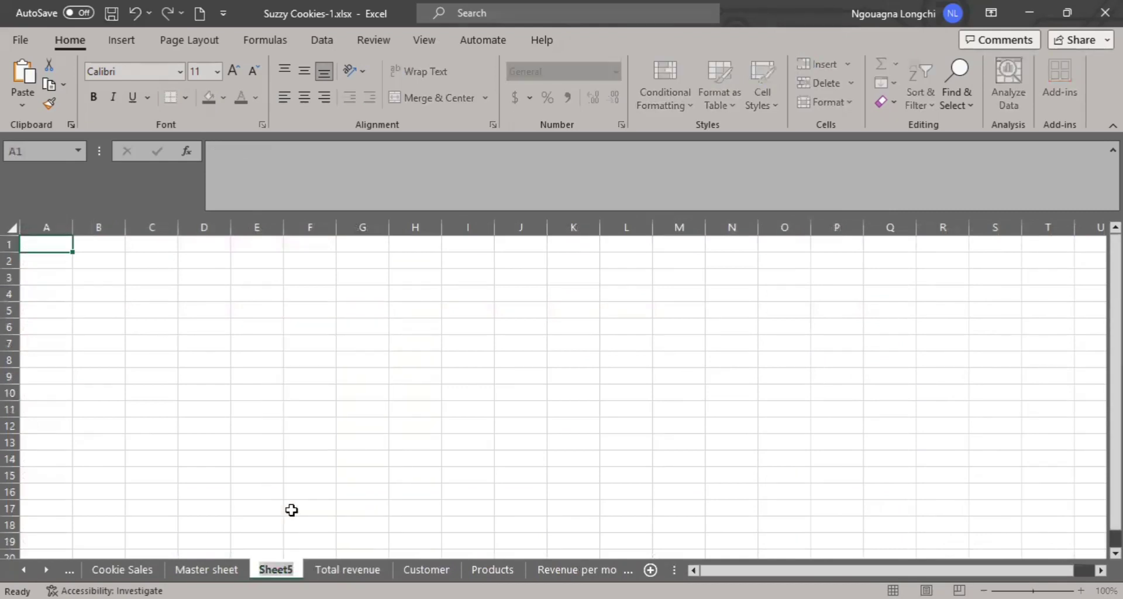
type("Dashbo")
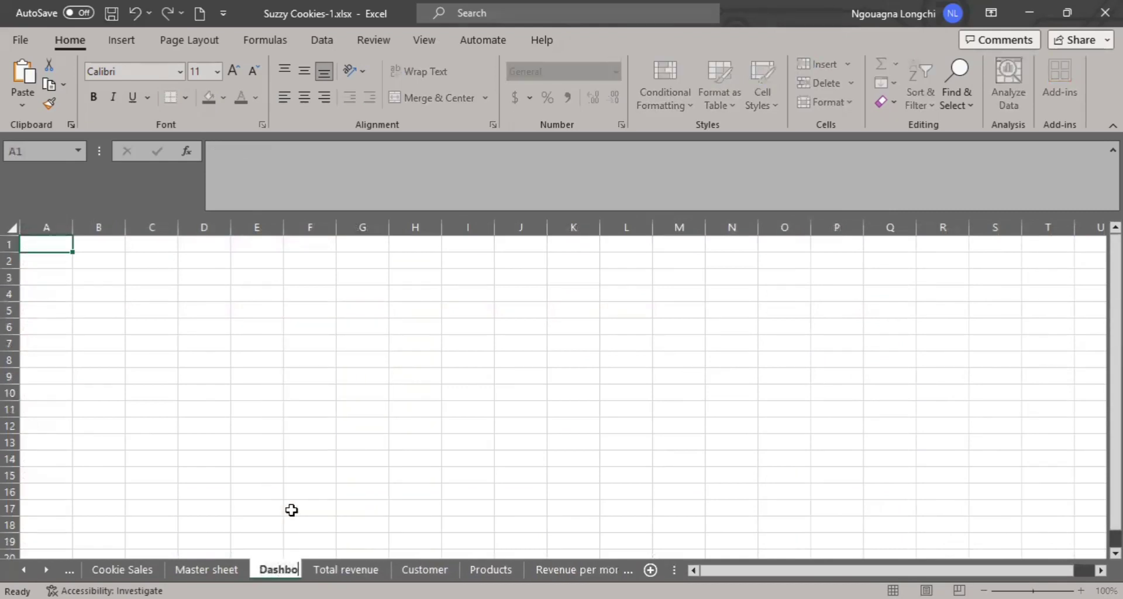
type("ard")
key("BackSpace")
key("BackSpace")
key("BackSpace")
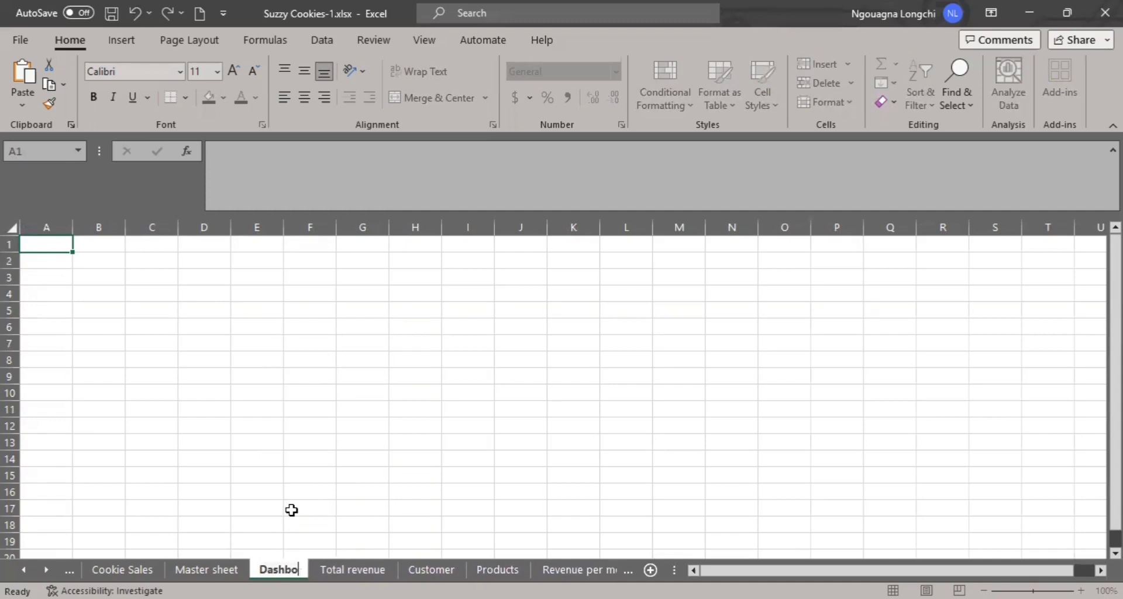
type("ard")
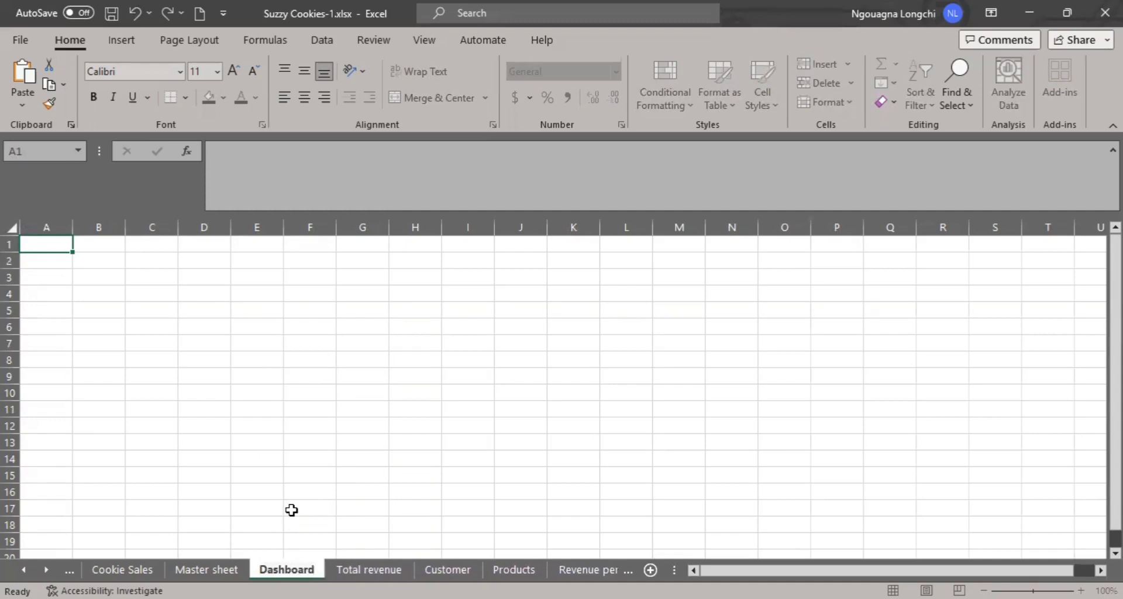
left_click(292, 510)
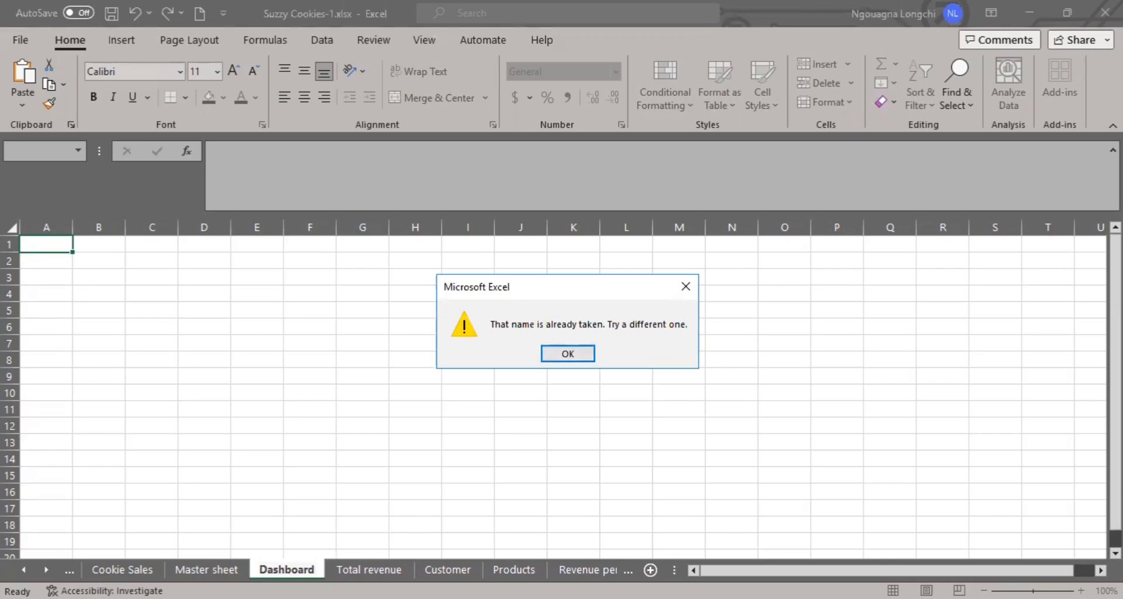
left_click(575, 353)
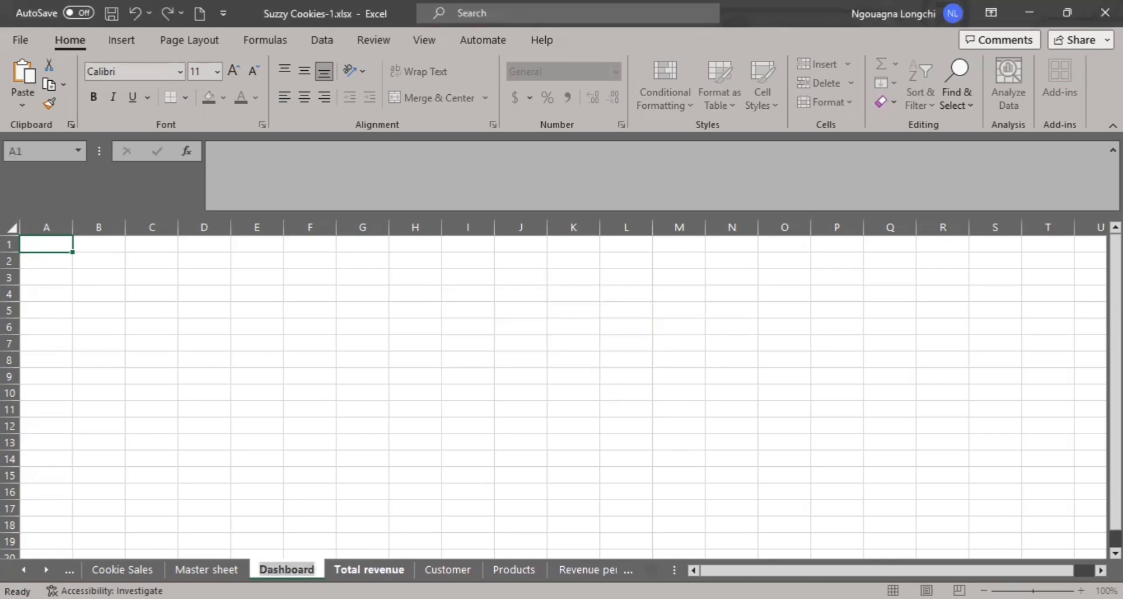
- Rename the new blank sheet as "DB"
type("3")
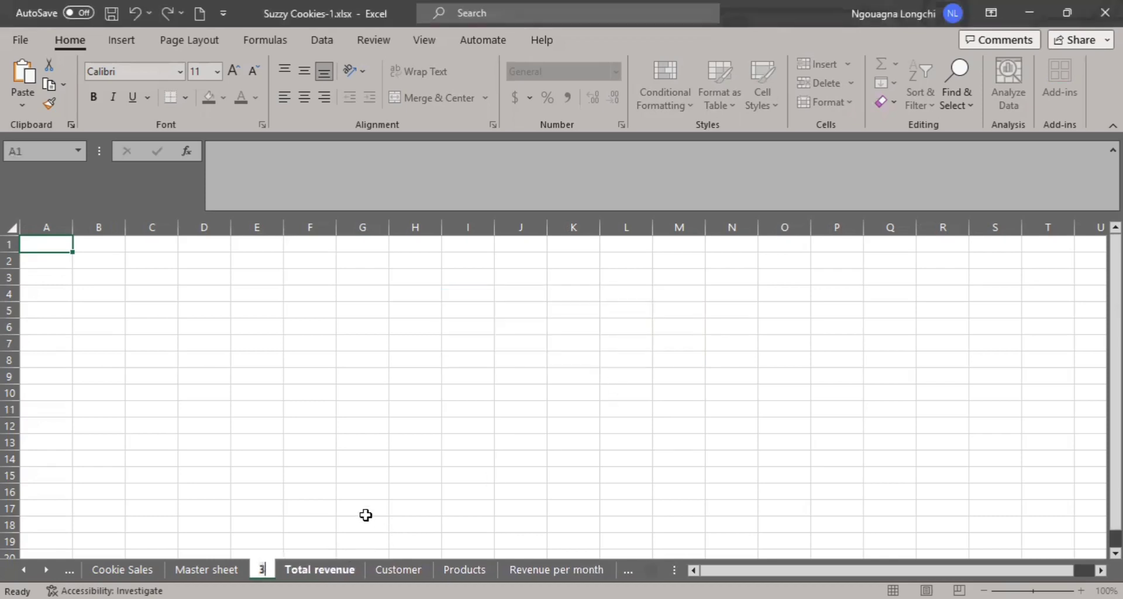
key("BackSpace")
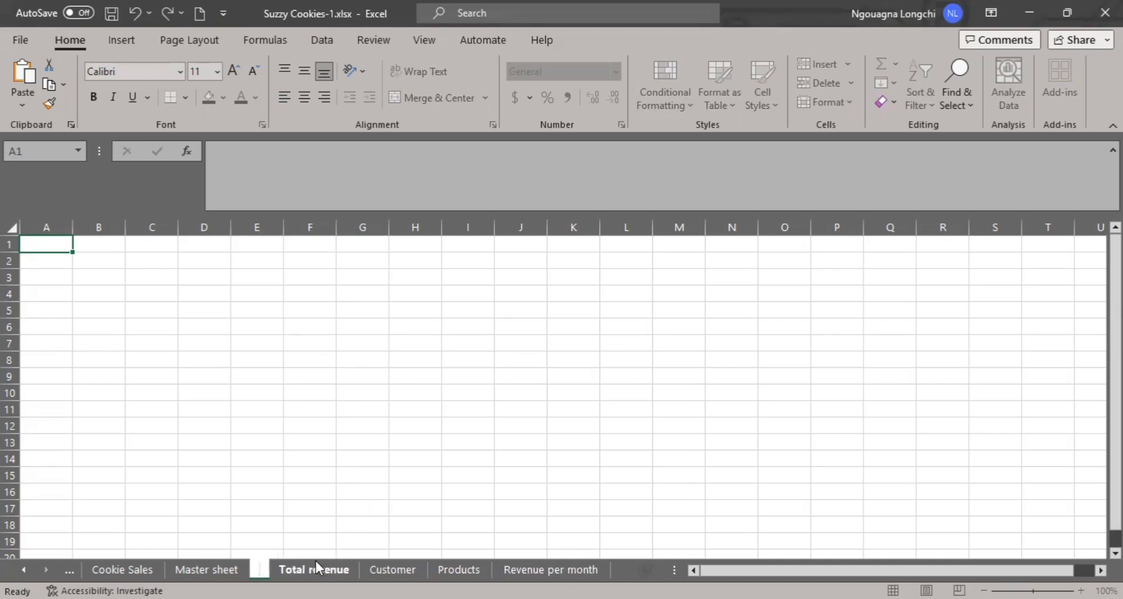
type("DB")
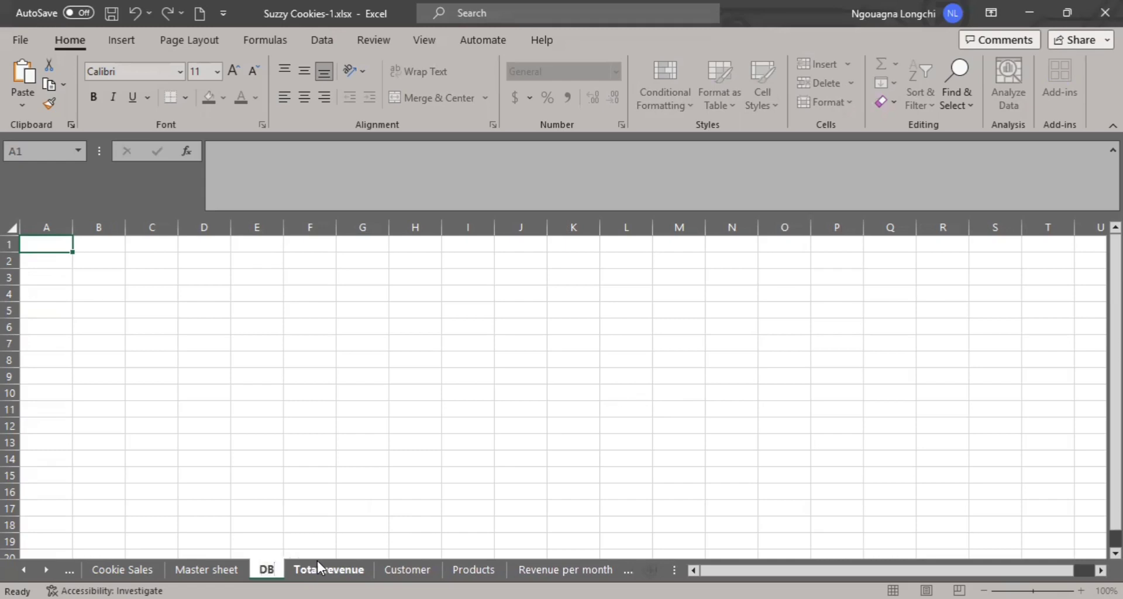
left_click(362, 539)
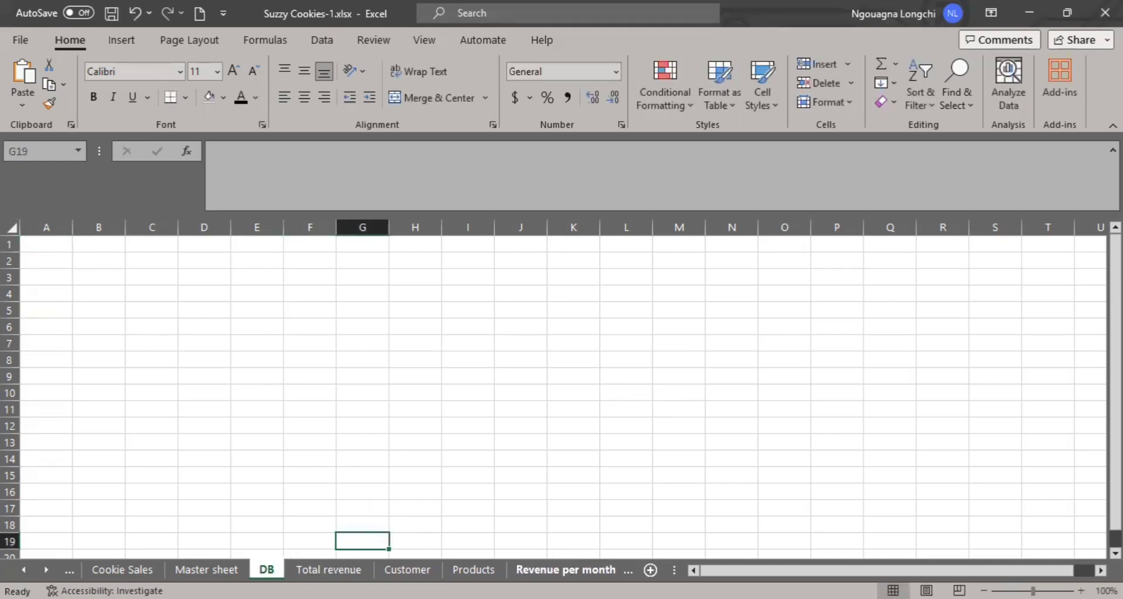
- Insert a clustered column PivotChart based on the summed revenue on the Total revenue sheet
left_click(565, 569)
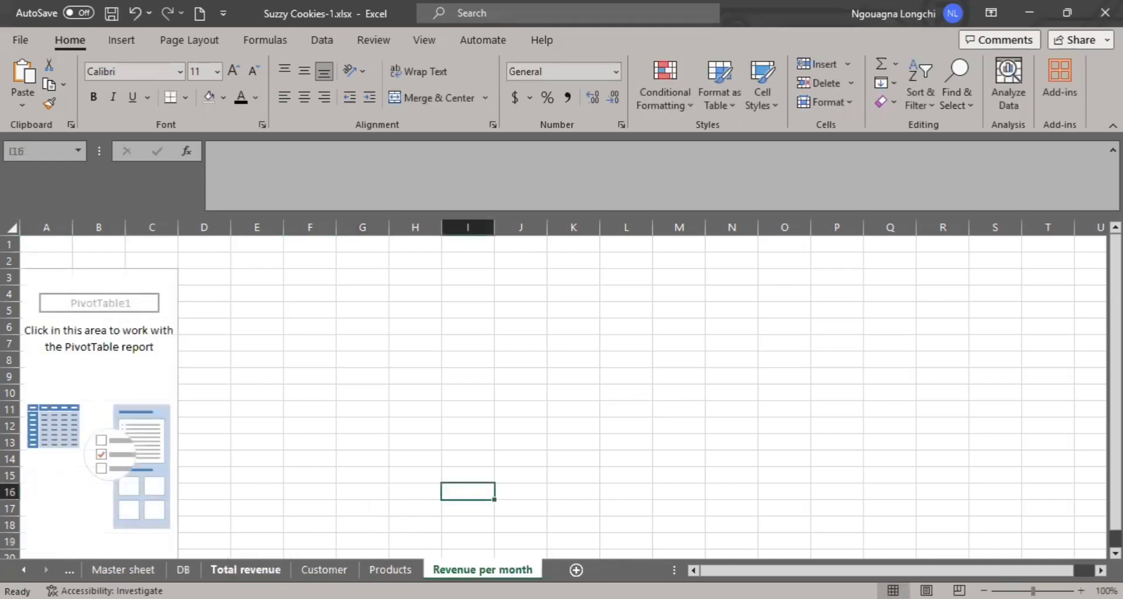
left_click(246, 570)
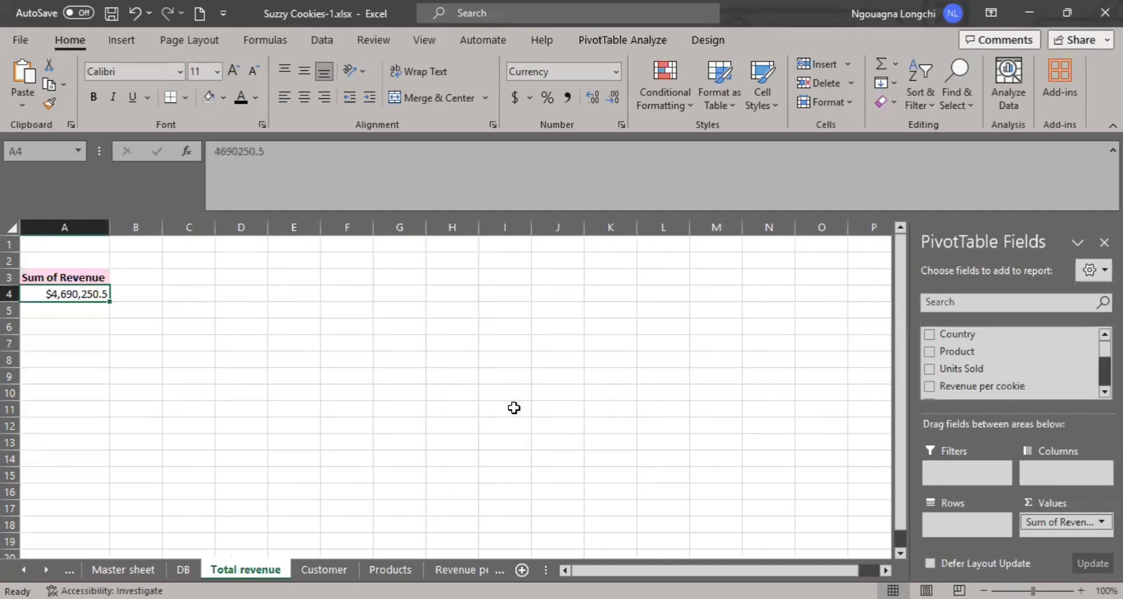
left_click(176, 374)
left_click(91, 297)
left_click(631, 43)
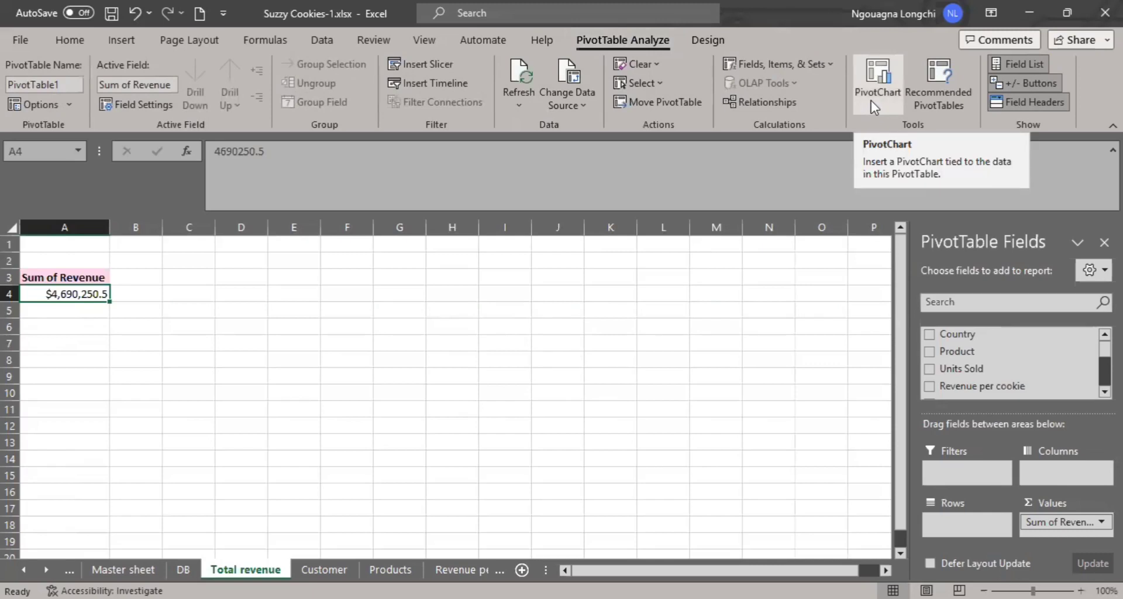
left_click(130, 42)
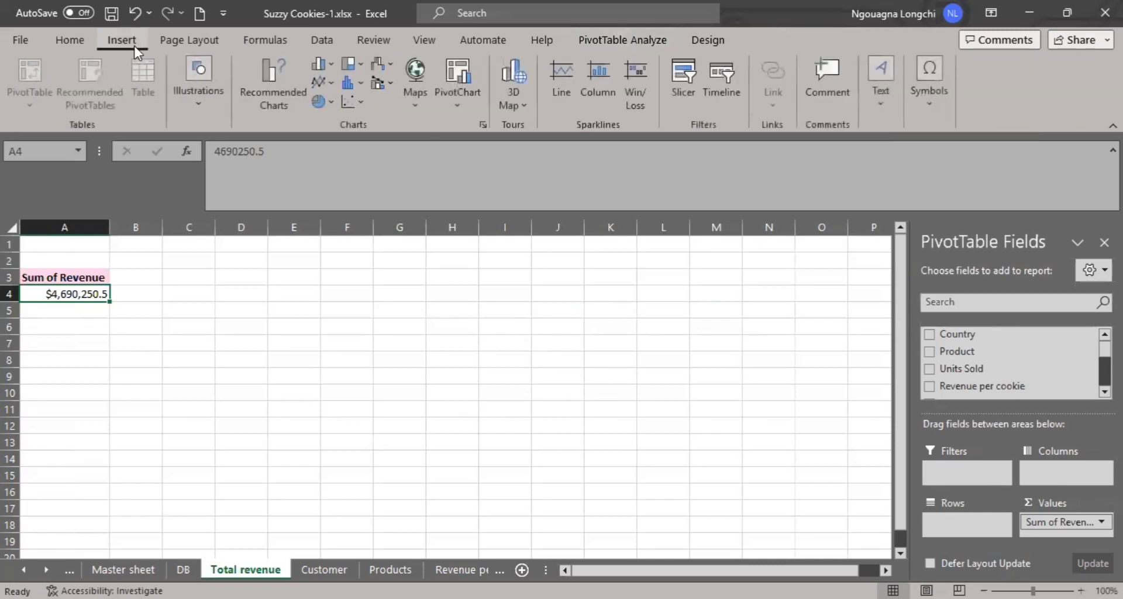
left_click(639, 38)
left_click(892, 104)
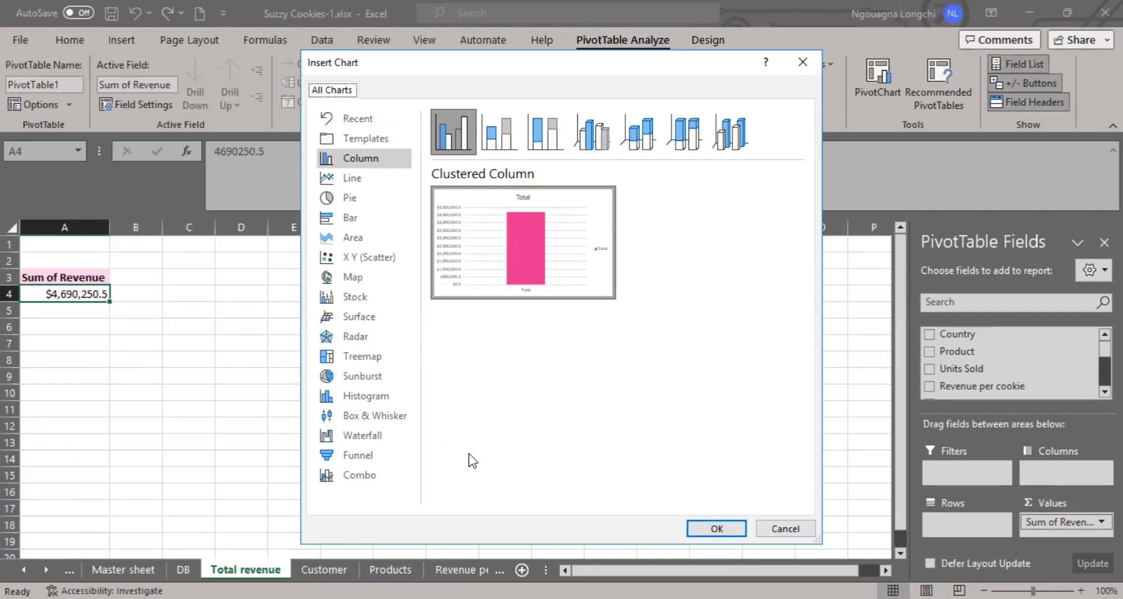
left_click(734, 530)
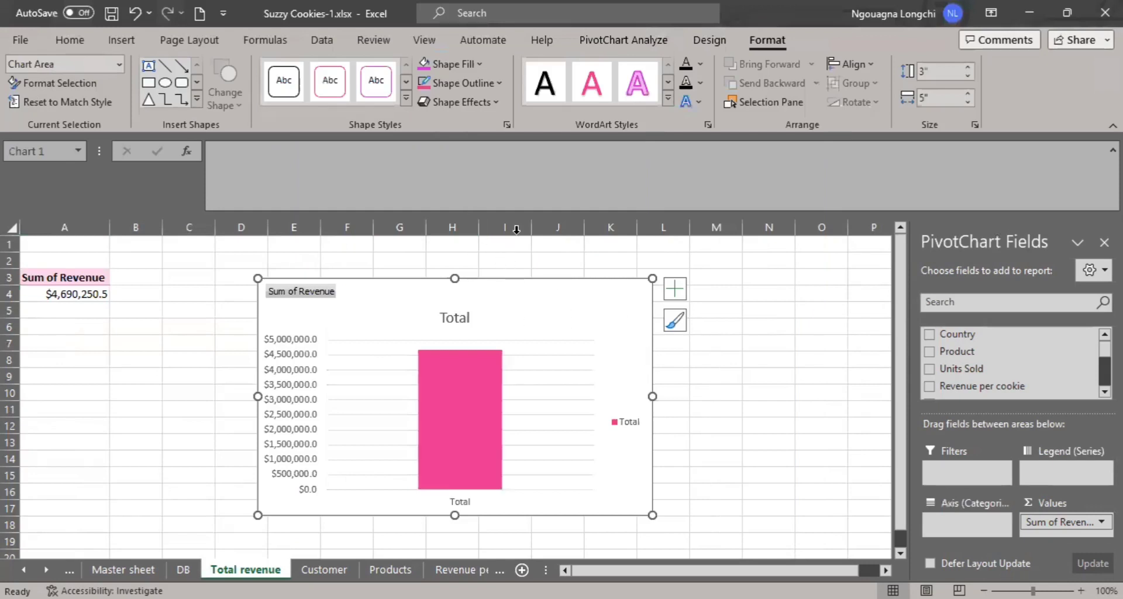
right_click(518, 290)
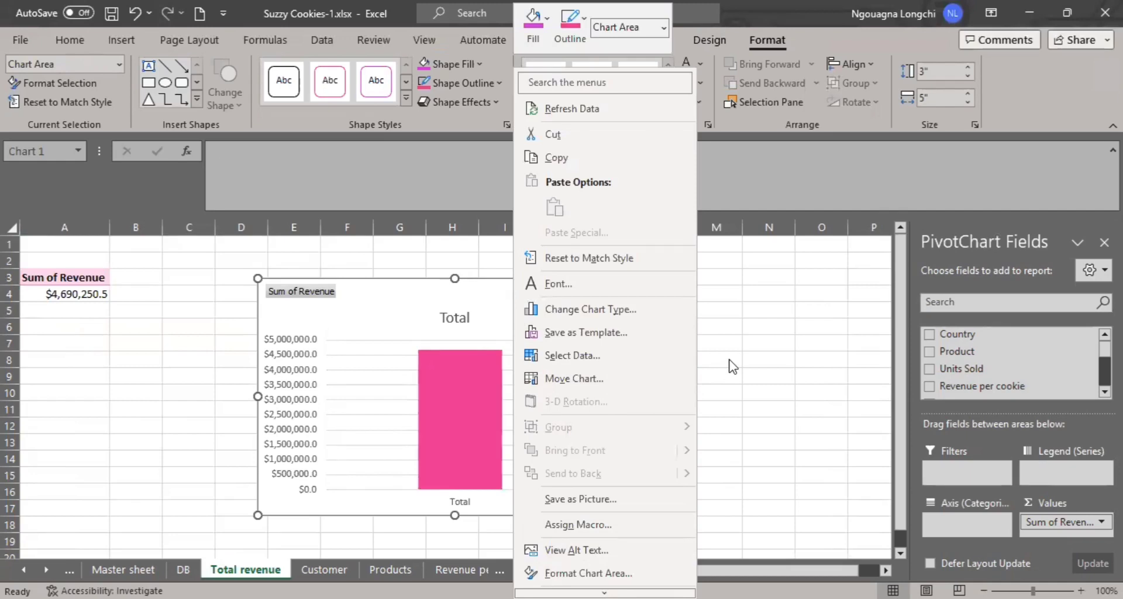
left_click(559, 316)
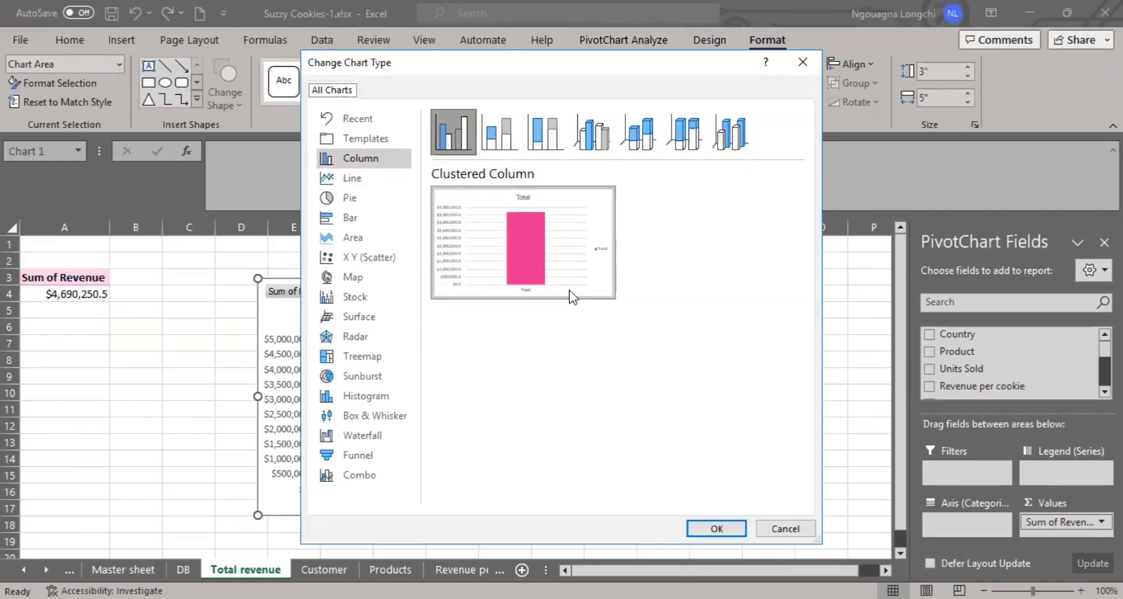
left_click(381, 201)
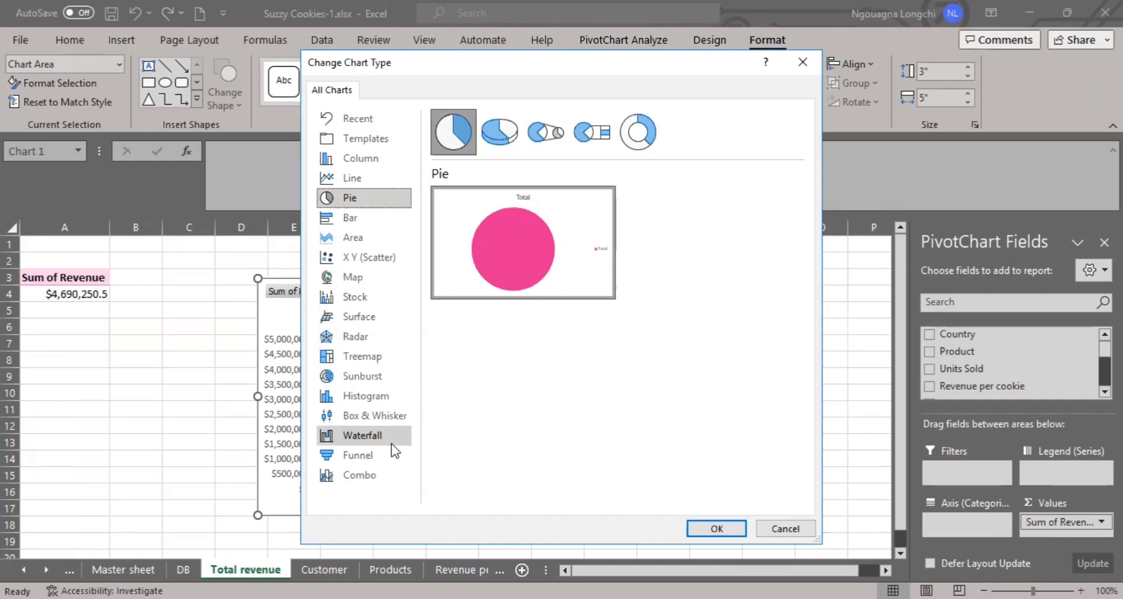
left_click(807, 537)
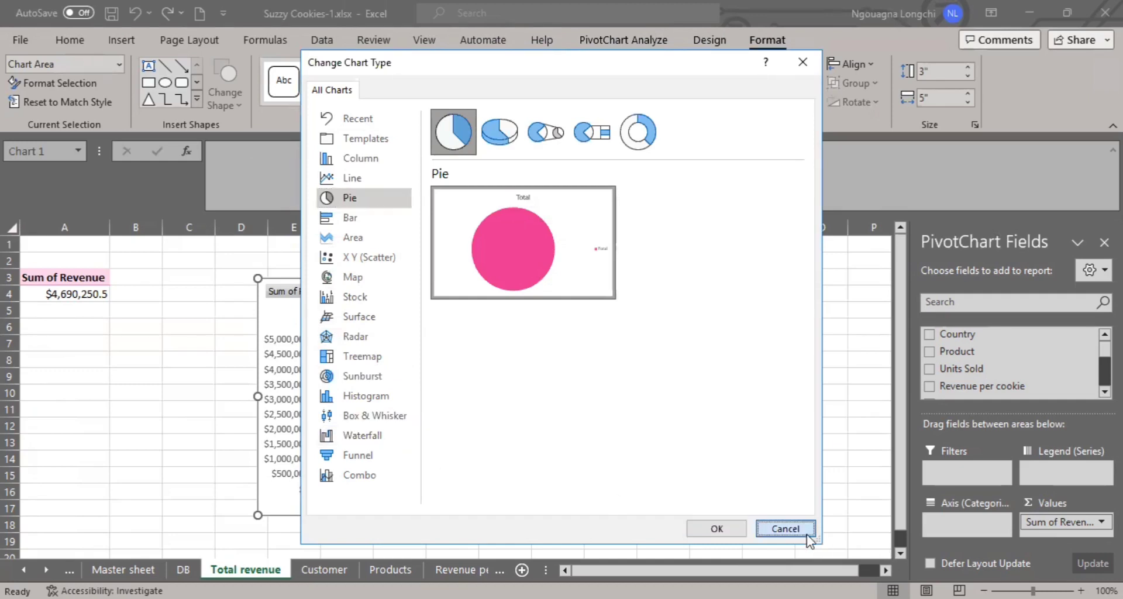
- Delete the column PivotChart from the Total revenue sheet
left_click(682, 427)
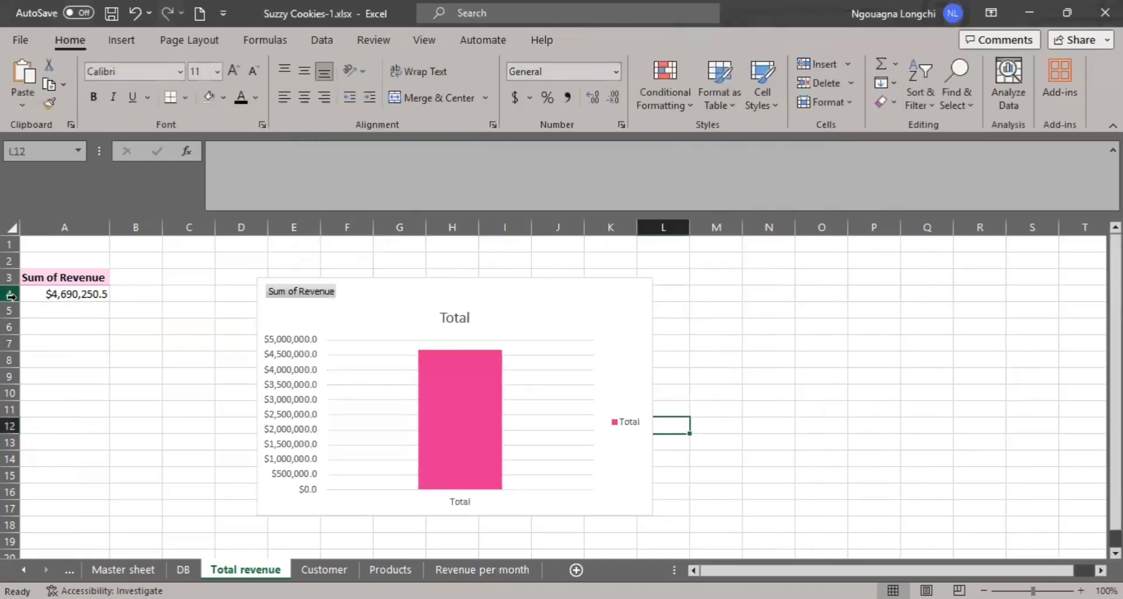
left_click(65, 295)
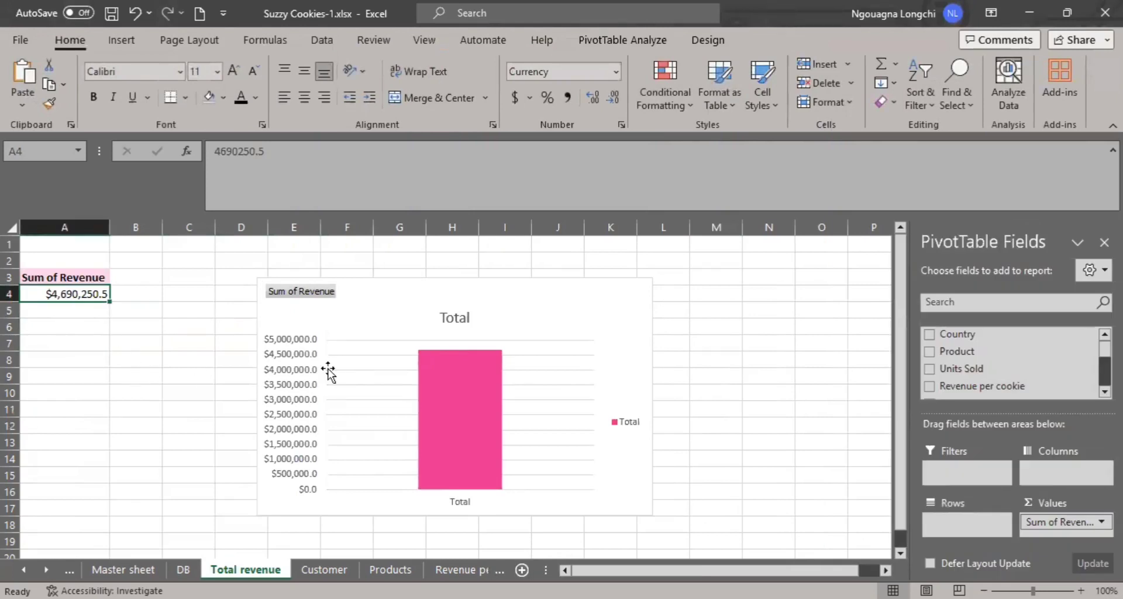
left_click(375, 281)
key("Delete")
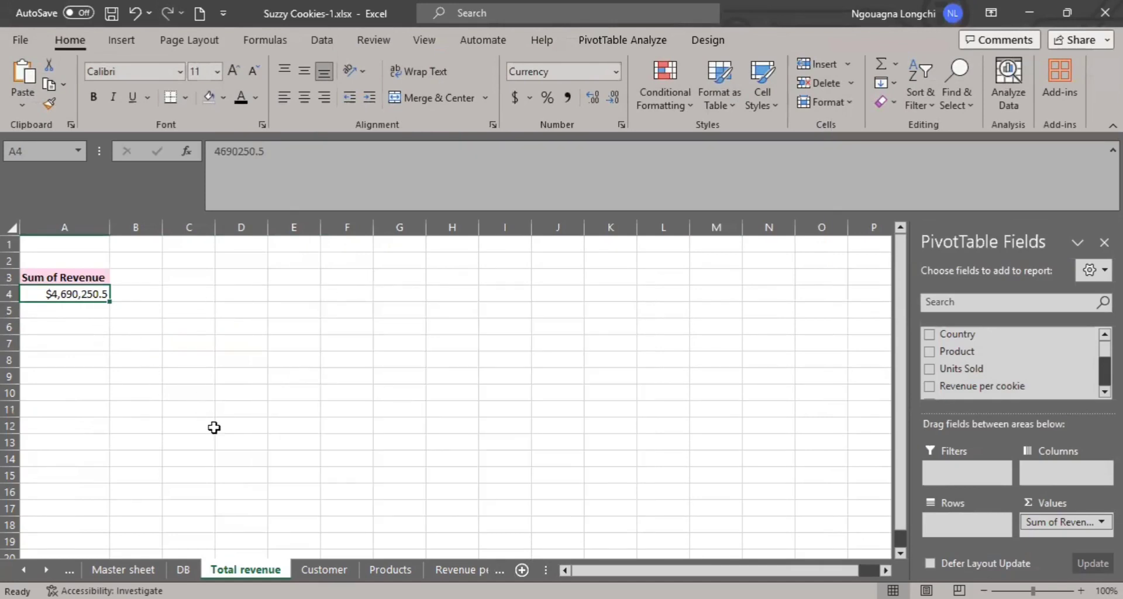
left_click(216, 325)
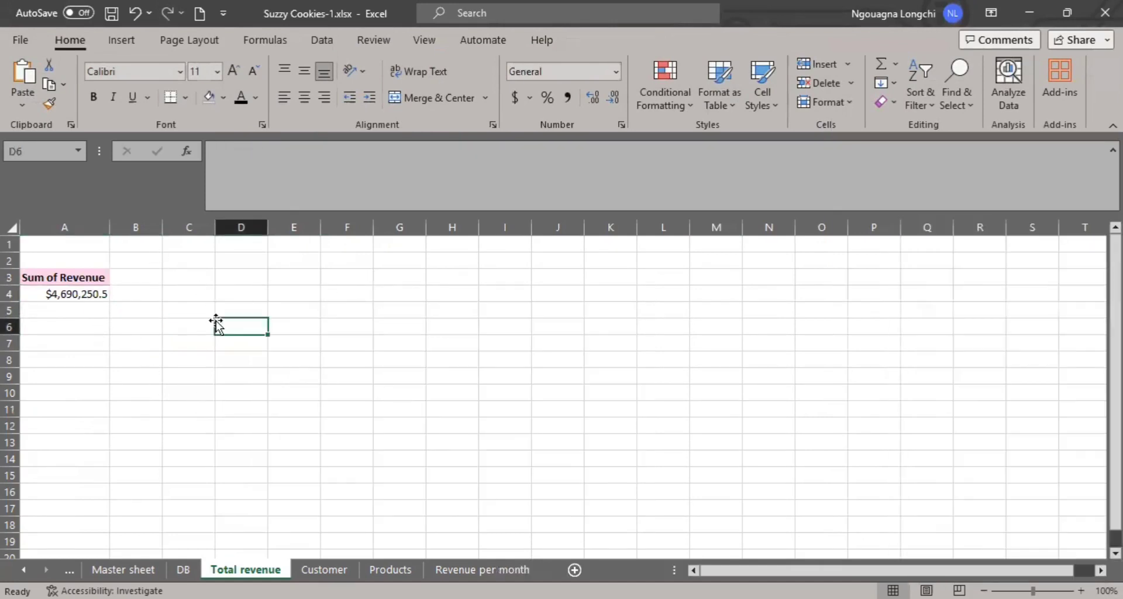
- Insert the solid coin-stacks stock icon found by searching "Revenue" and place it over columns C and D beside the revenue pivot table
left_click(99, 290)
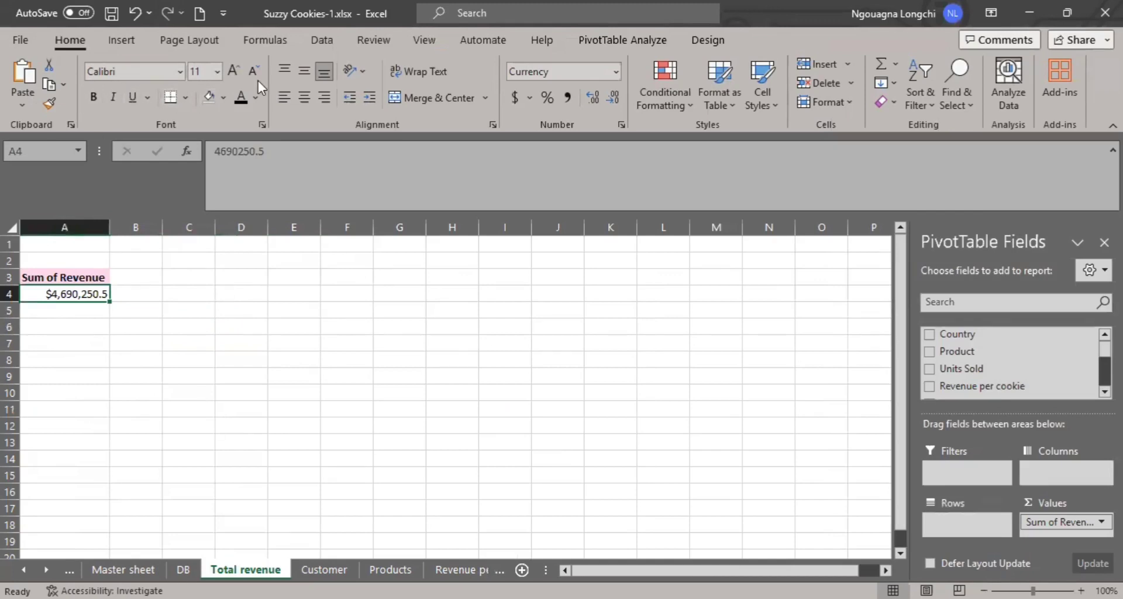
left_click(131, 41)
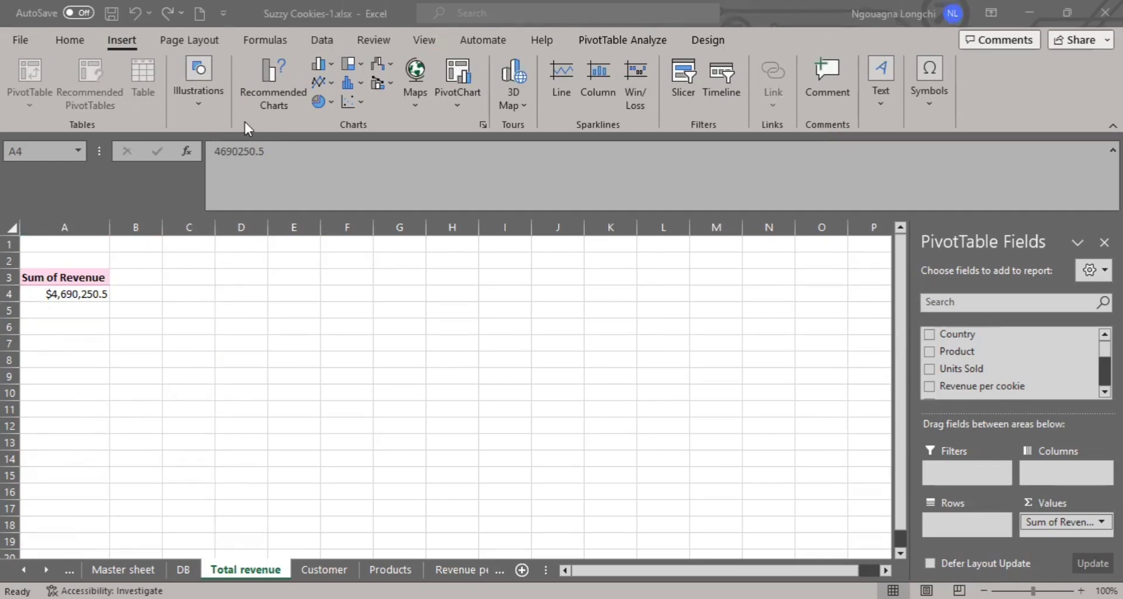
left_click(211, 96)
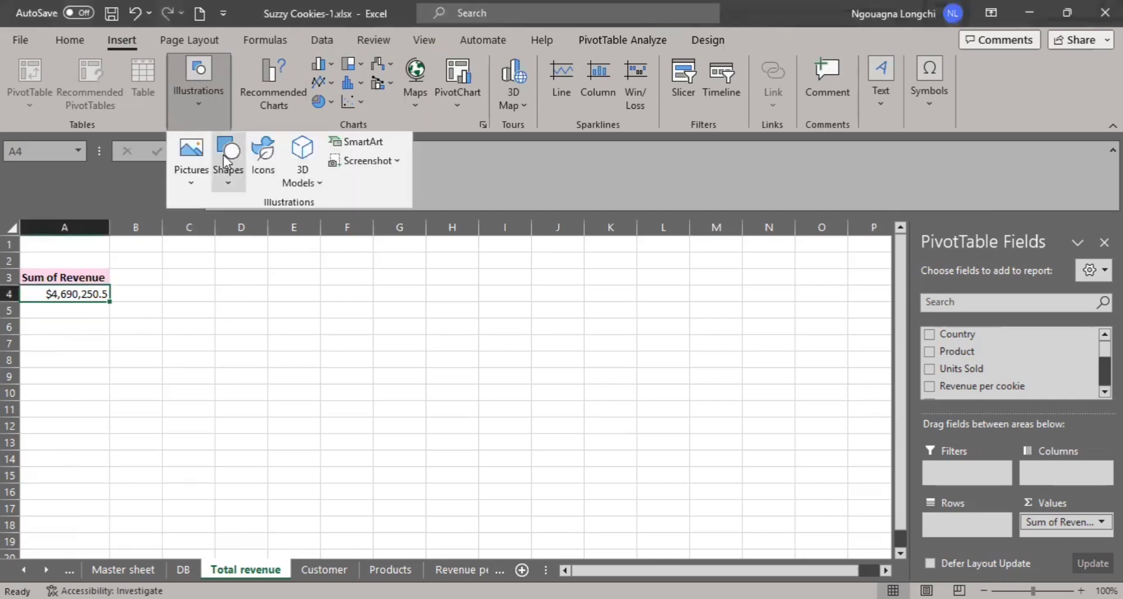
left_click(263, 176)
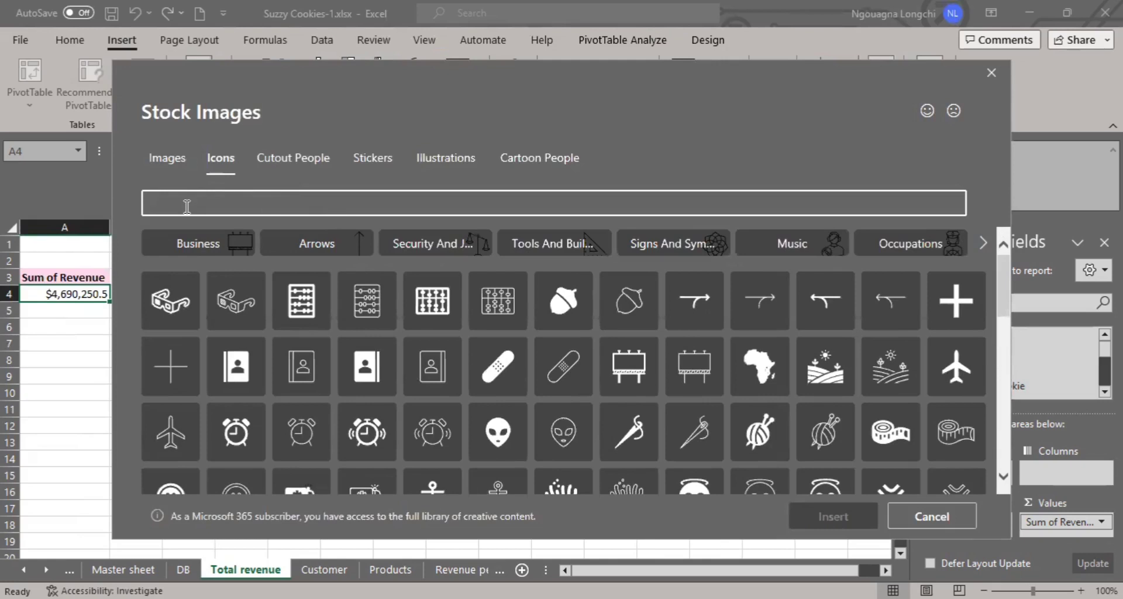
type("Revenue")
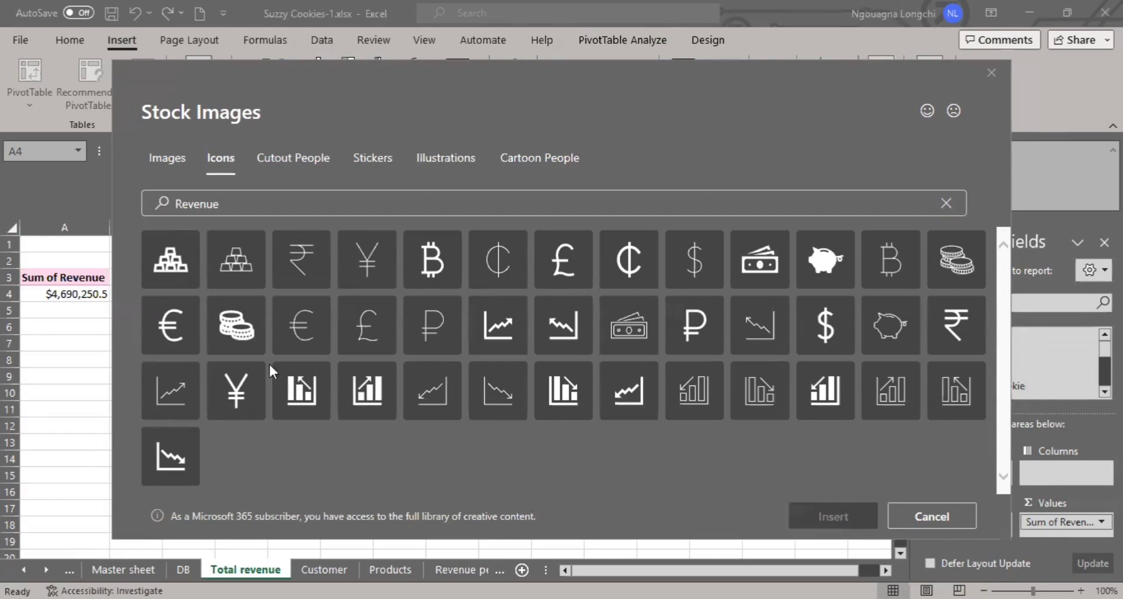
left_click(246, 336)
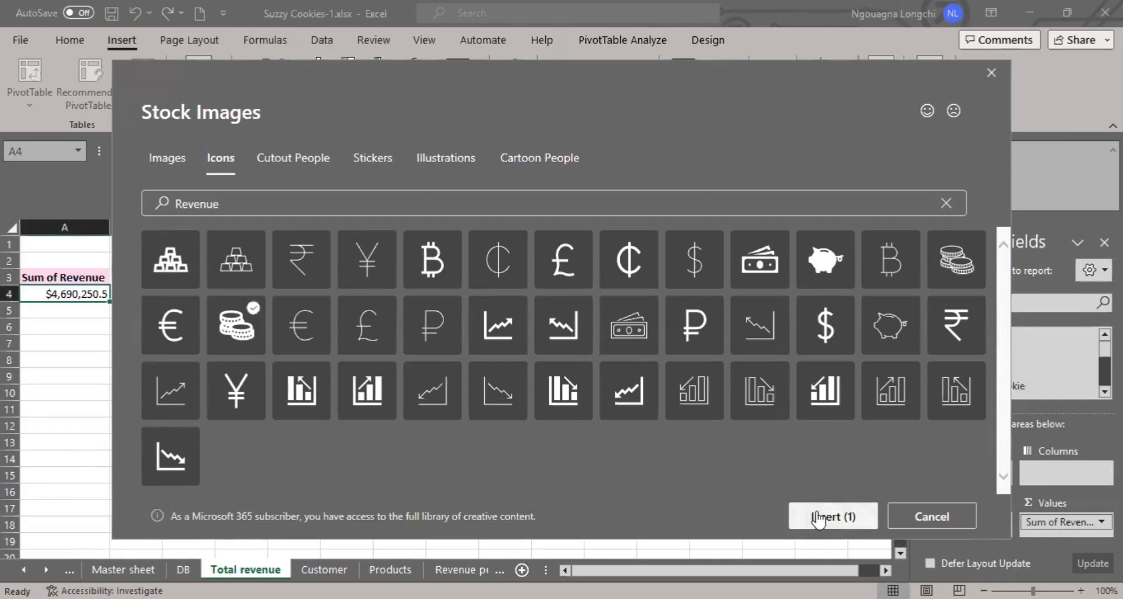
left_click(817, 512)
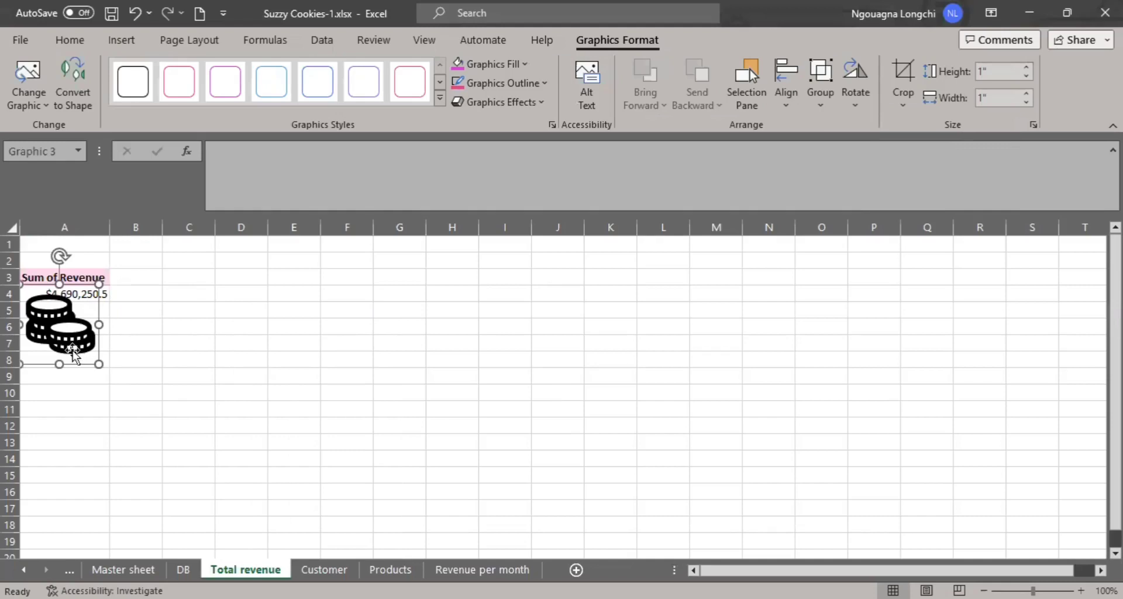
left_click_drag(73, 352, 218, 316)
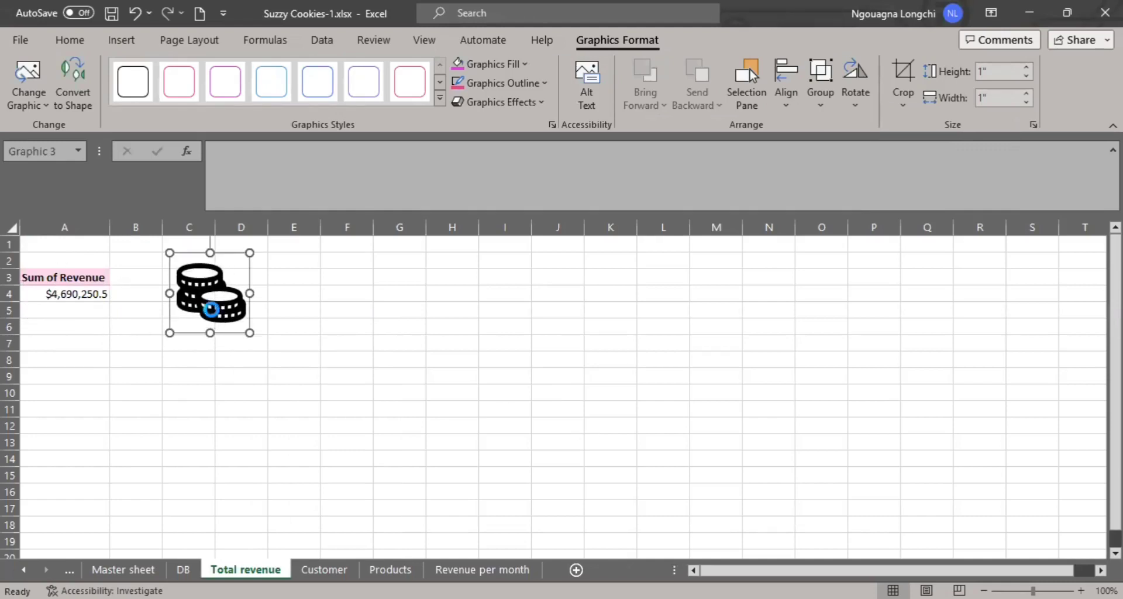
- Paste a copy of the coin icon onto the DB sheet and position it over columns E and F, starting at row 2
left_click(183, 569)
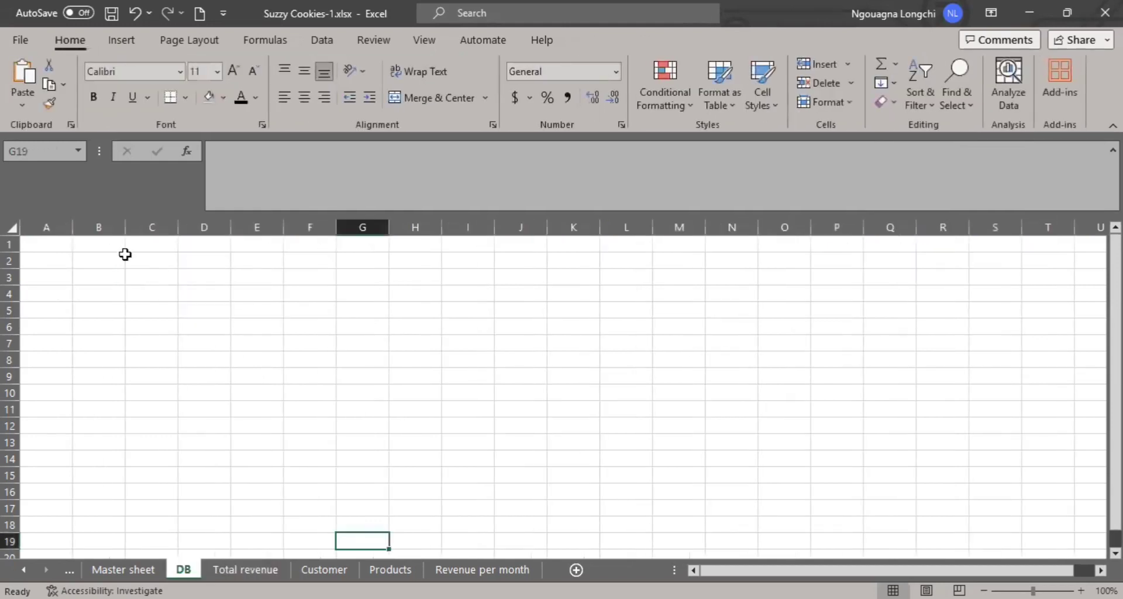
left_click(102, 257)
left_click(216, 256)
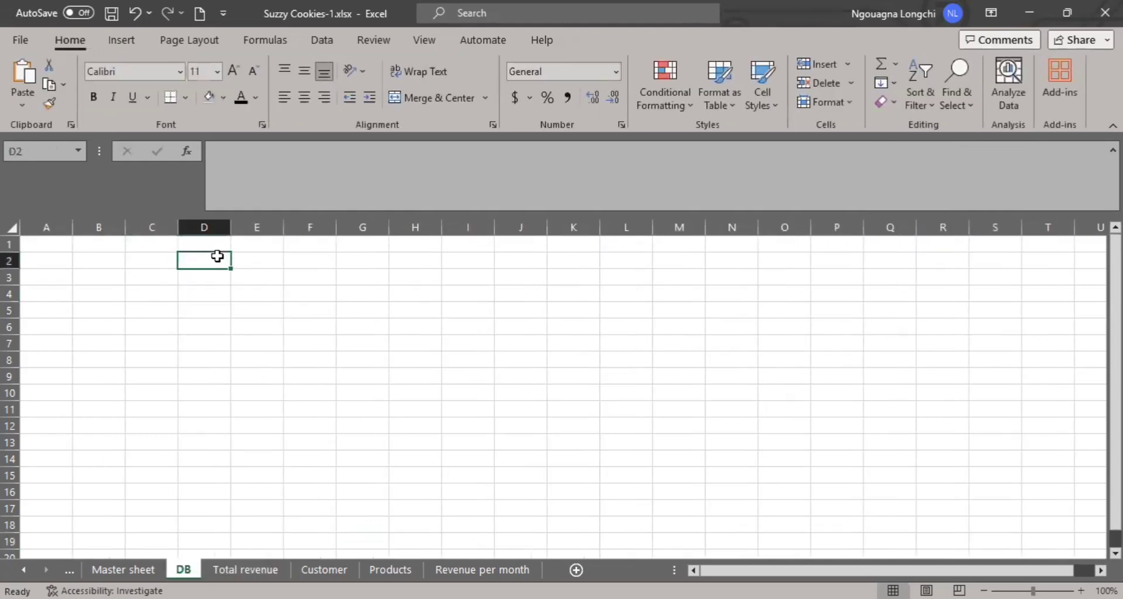
key("ctrl+v")
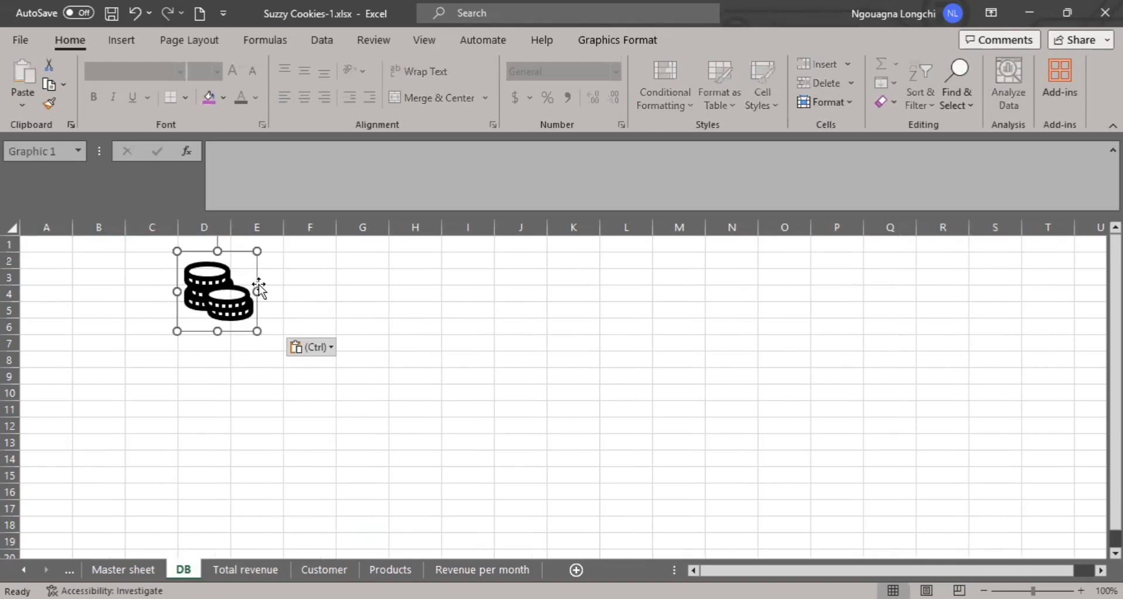
left_click(269, 259)
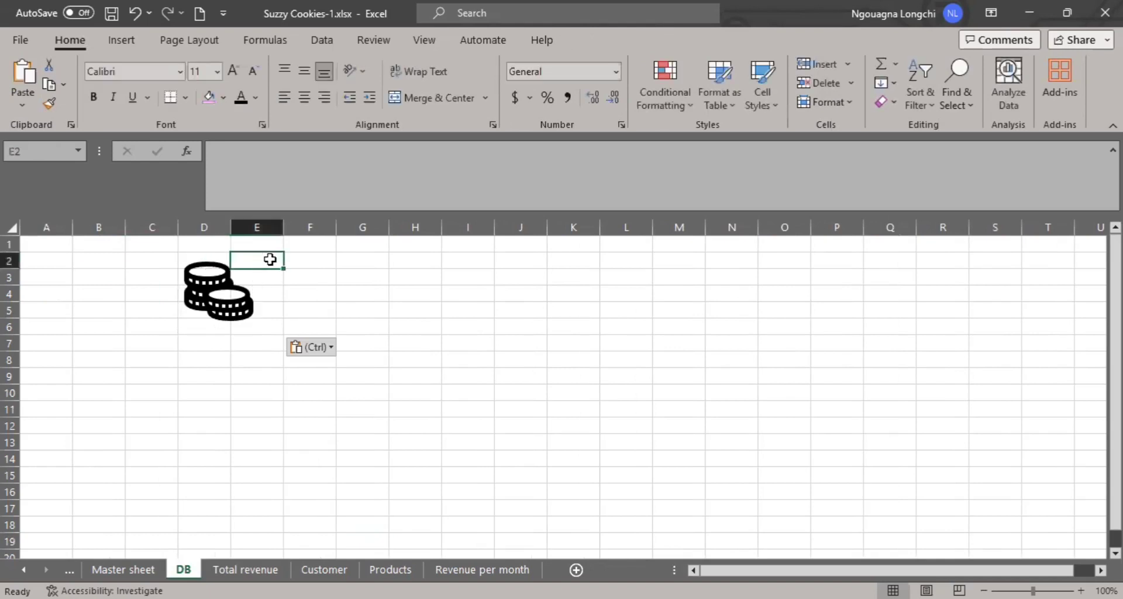
left_click_drag(262, 267, 464, 262)
- Merge and center cells G2:I2 on the DB sheet and enter the label "Revenue"
left_click(355, 267)
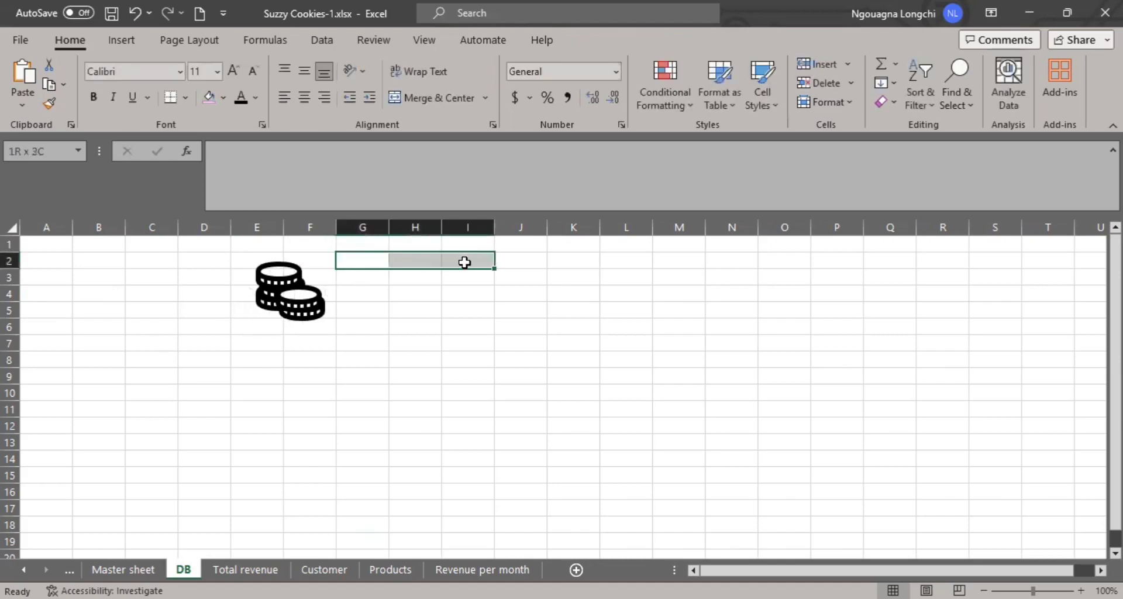
left_click(440, 98)
type("Re")
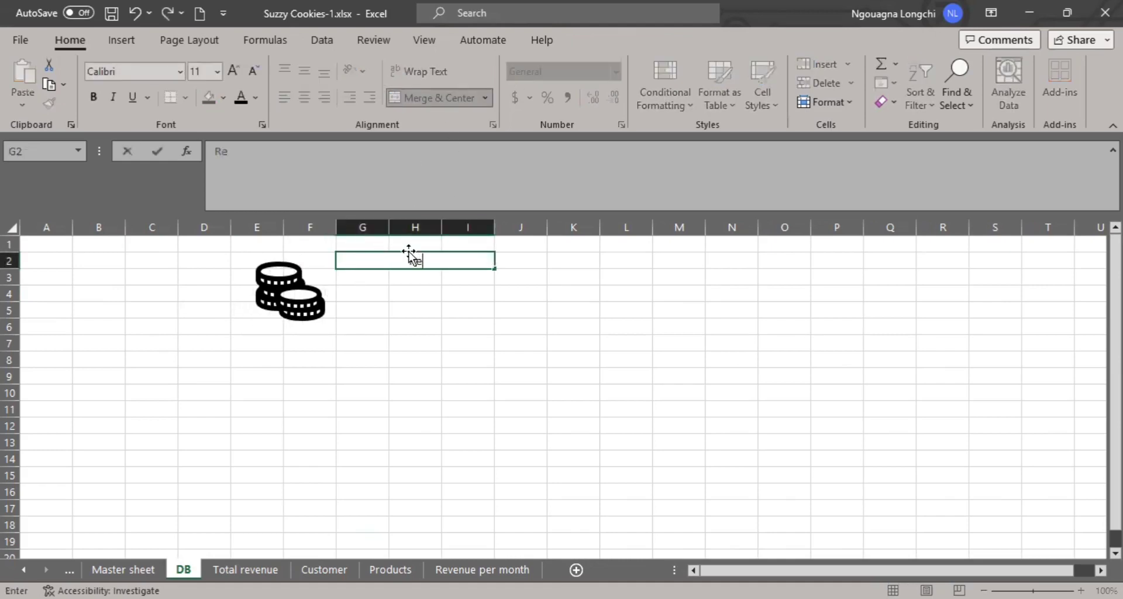
type("venue")
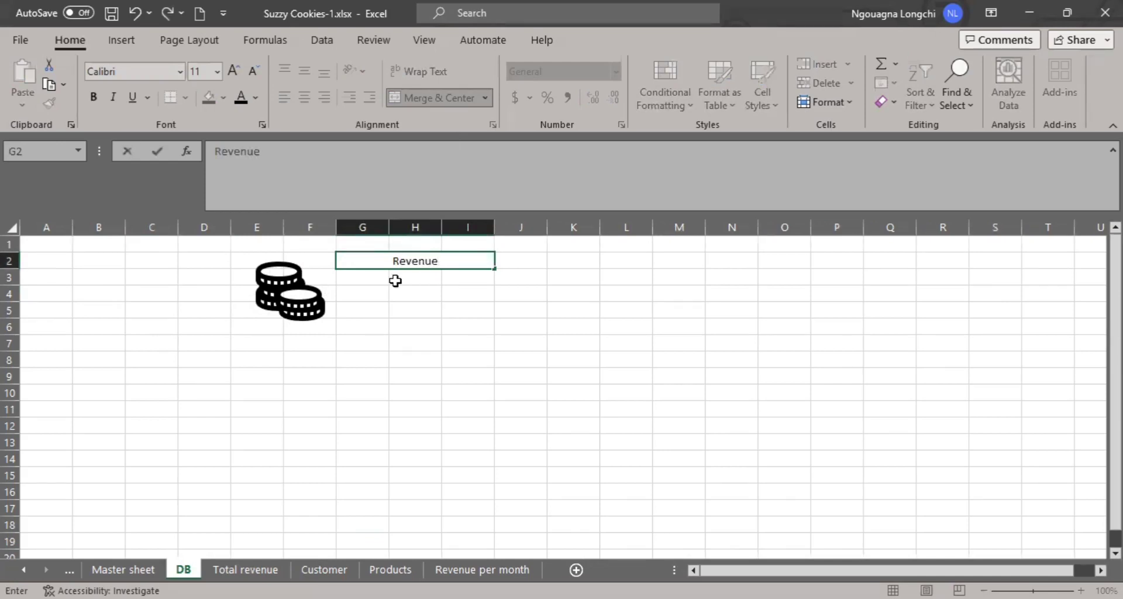
key("Return")
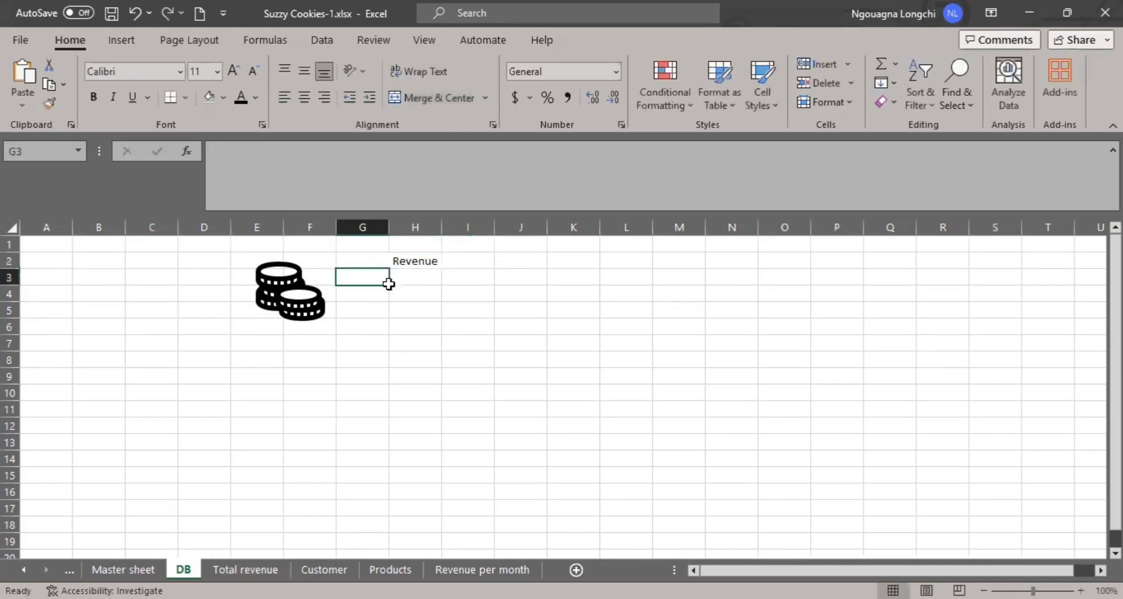
- Merge and center cells G3:I5 under the Revenue label and link them by formula to the summed revenue in A4 of the Total revenue sheet
left_click_drag(383, 279, 468, 301)
left_click(409, 99)
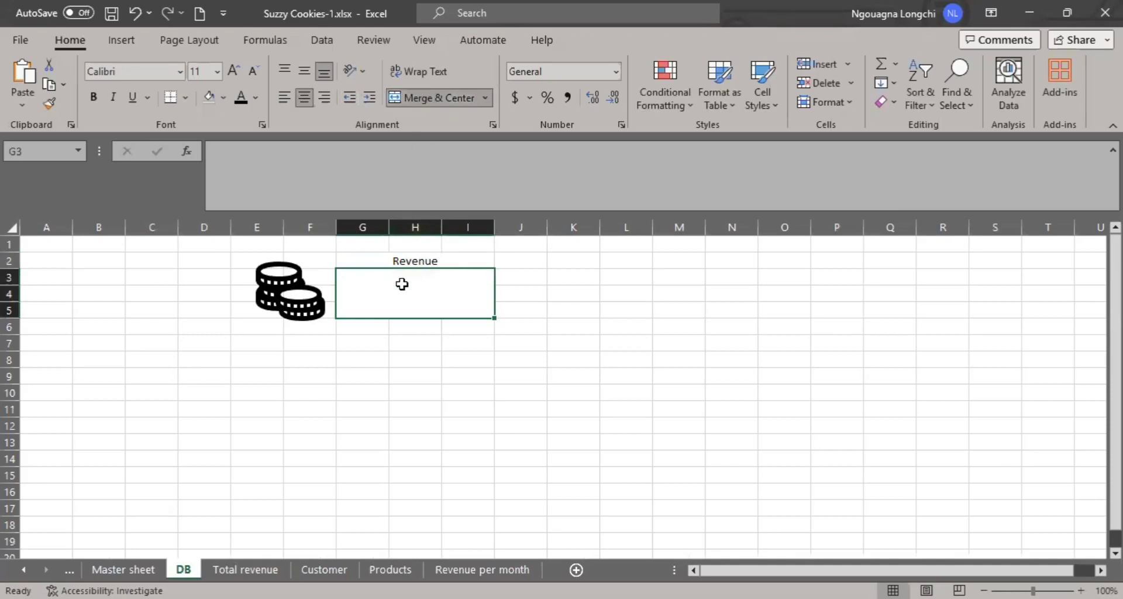
double_click(404, 285)
type("=")
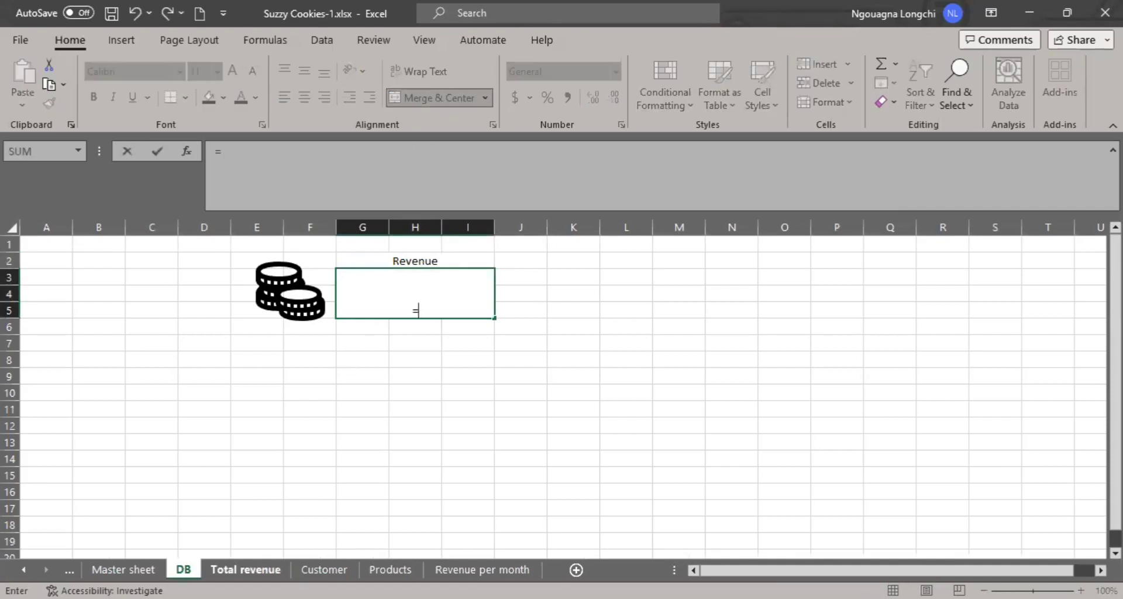
left_click(246, 569)
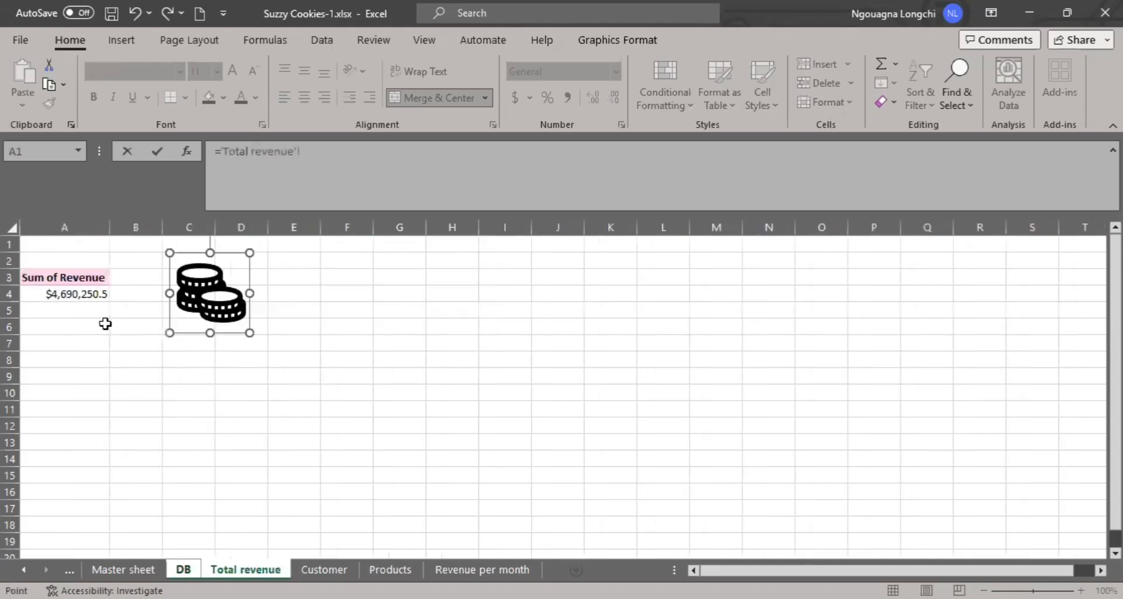
left_click(61, 294)
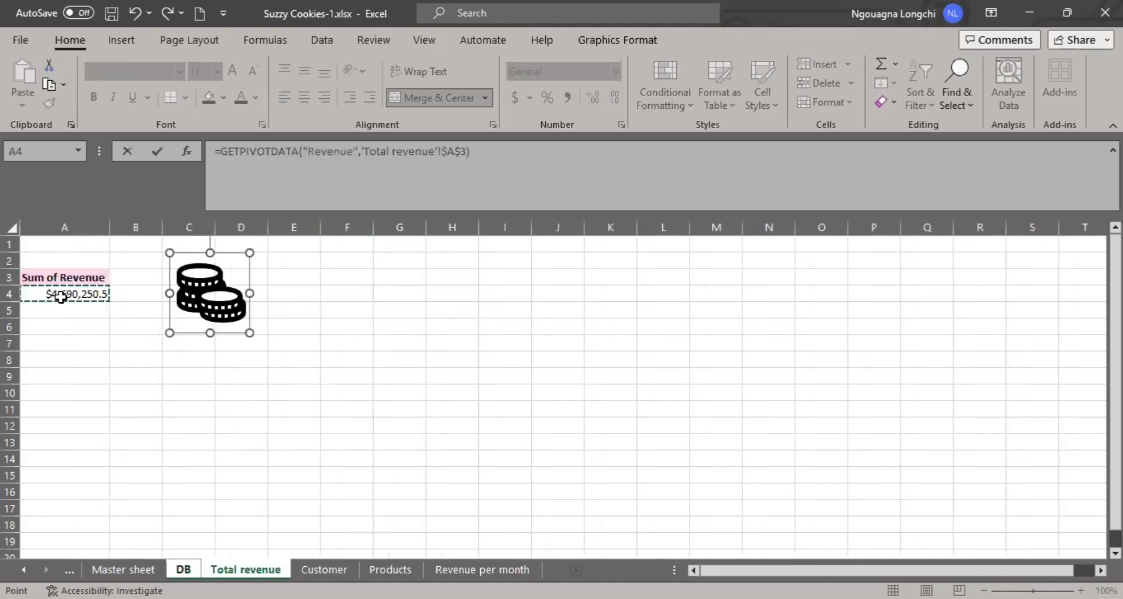
key("Return")
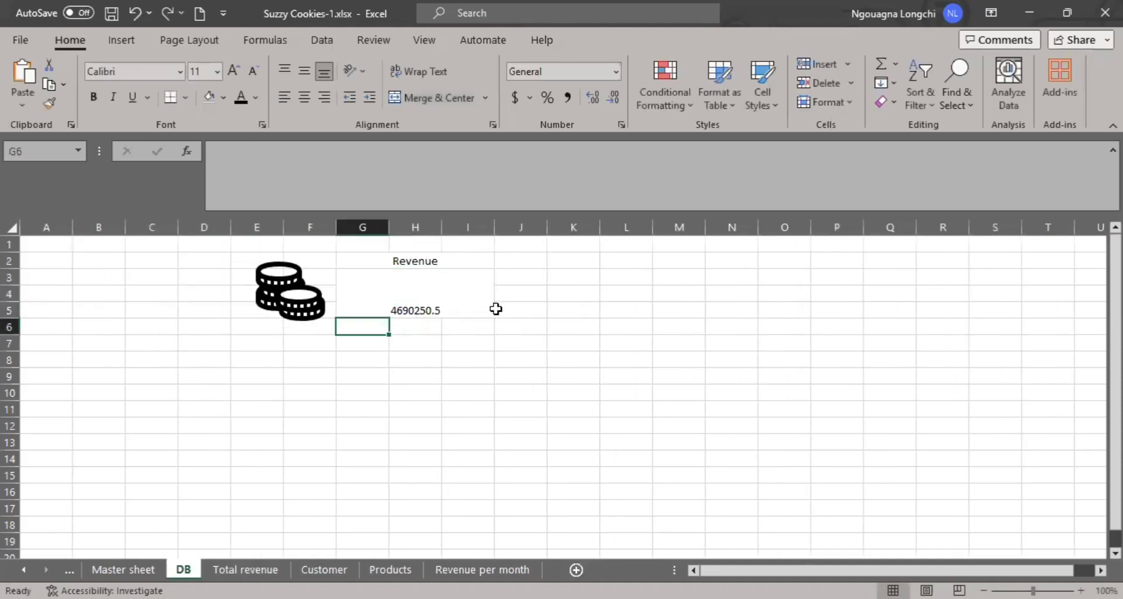
- Format the merged revenue amount in G3:I5 as Currency and add a border around it
left_click(454, 299)
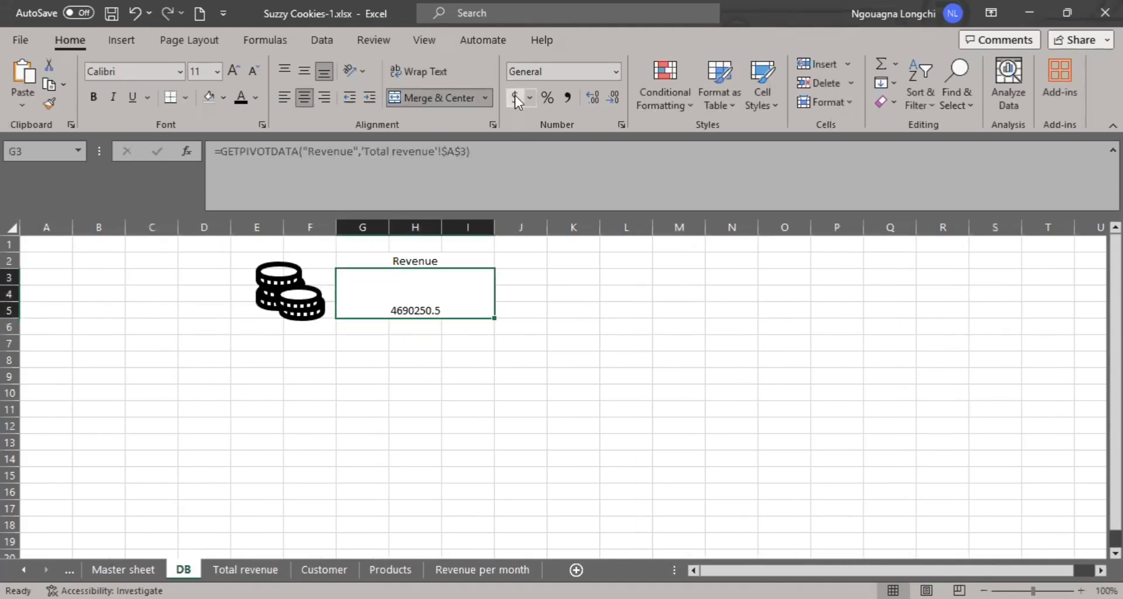
left_click(617, 72)
left_click(582, 174)
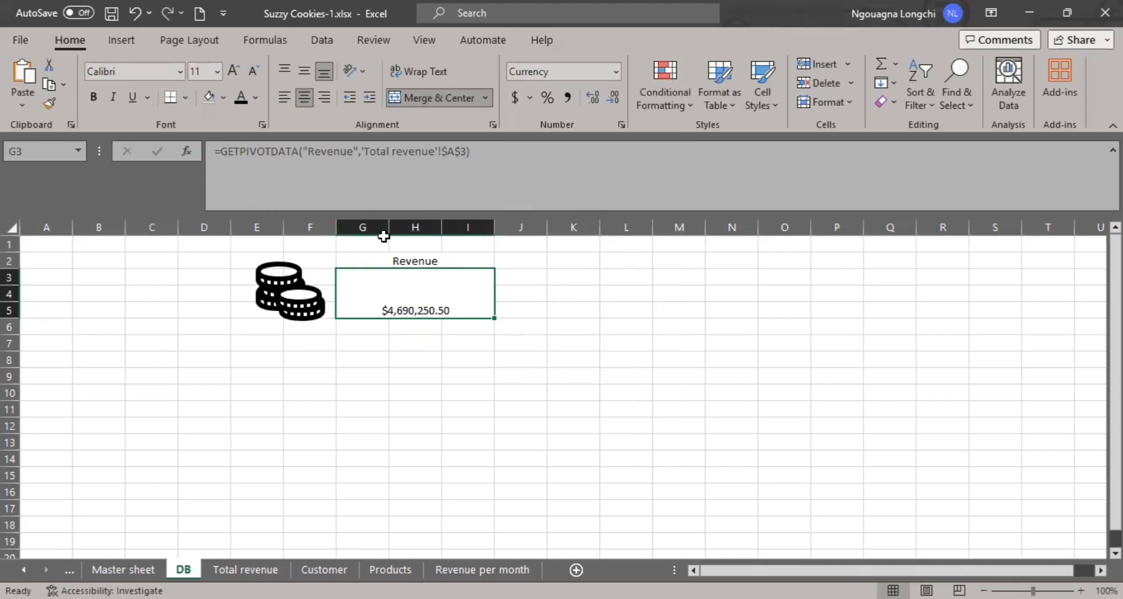
left_click(187, 98)
left_click(228, 263)
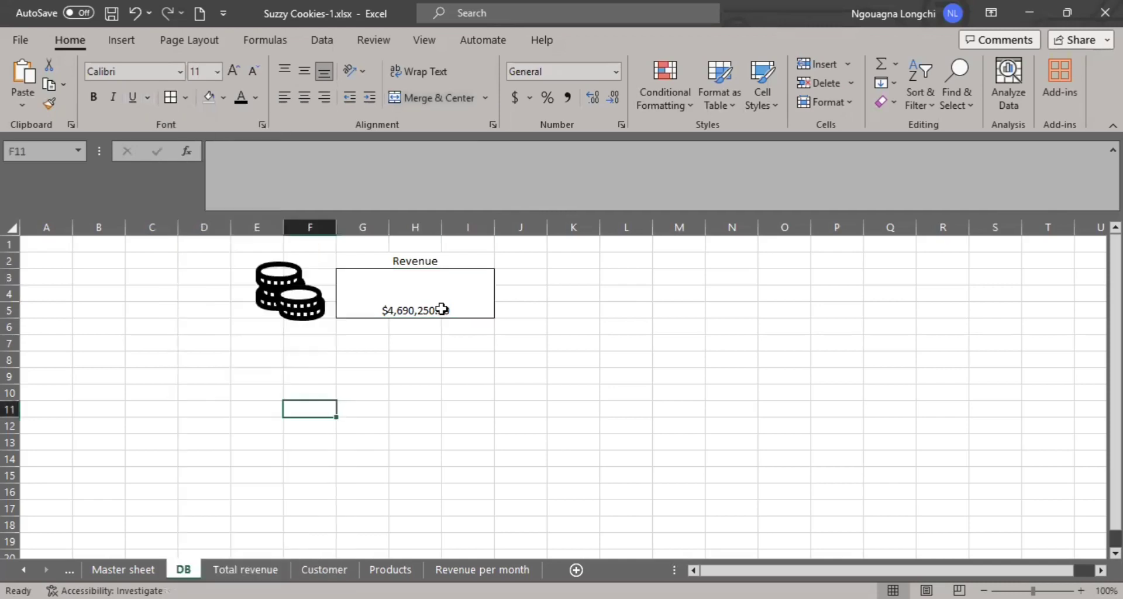
- Middle-align the revenue amount in G3:I5, make it bold and enlarge its font size to 20
left_click(308, 68)
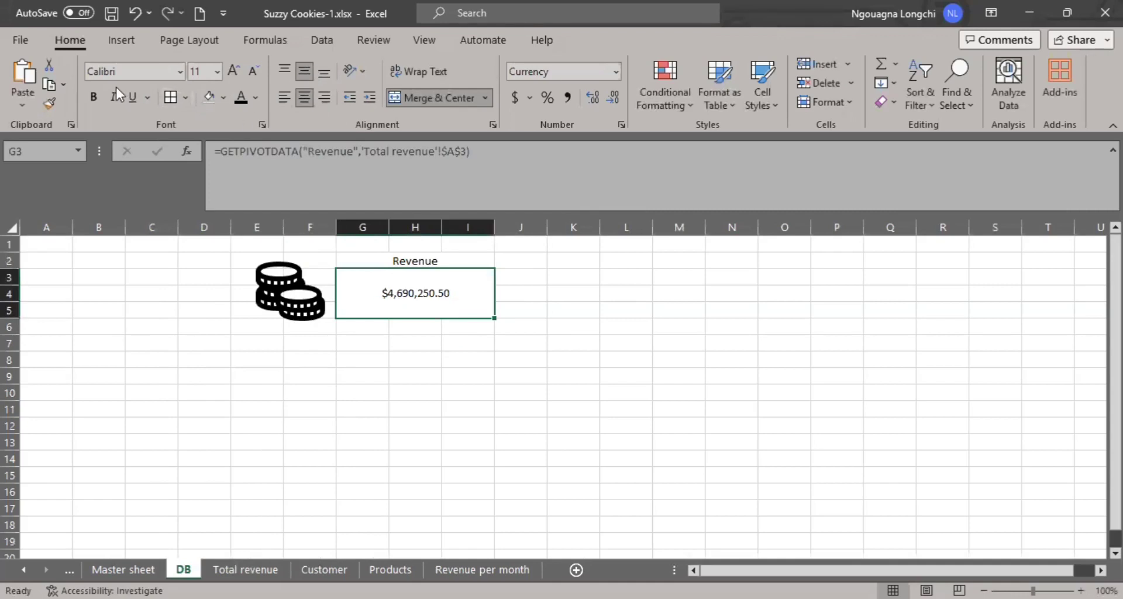
left_click(97, 94)
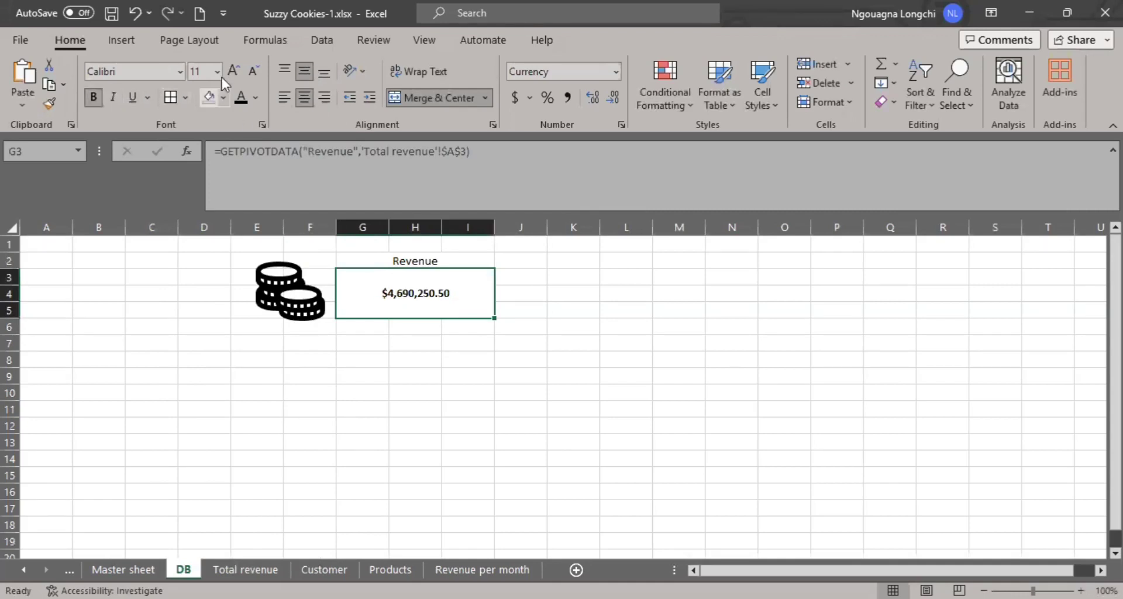
left_click(234, 69)
left_click(234, 69)
left_click(234, 69)
left_click(234, 69)
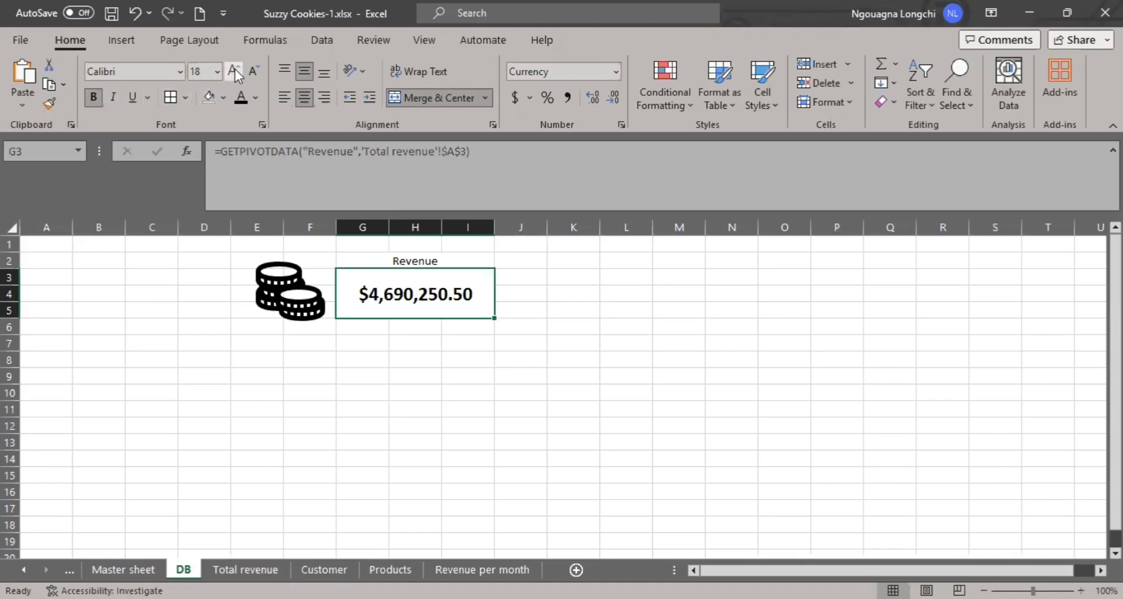
left_click(234, 69)
- Enlarge the Revenue label in G2:I2 to font size 18 and change its text to "Total Revenue"
left_click(460, 261)
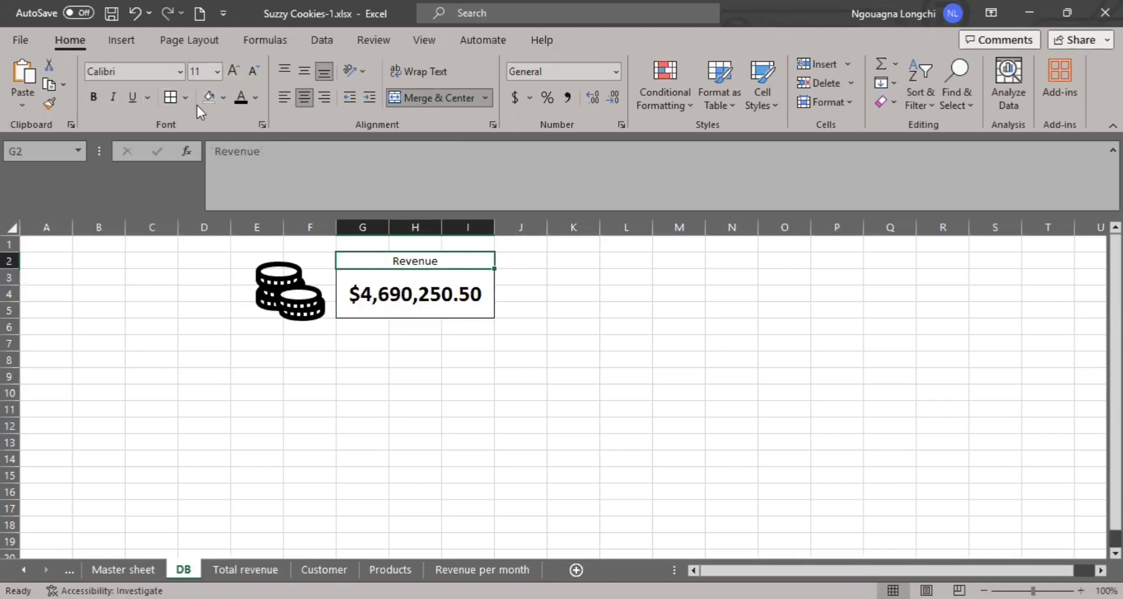
left_click(228, 73)
left_click(228, 74)
left_click(228, 73)
left_click(228, 73)
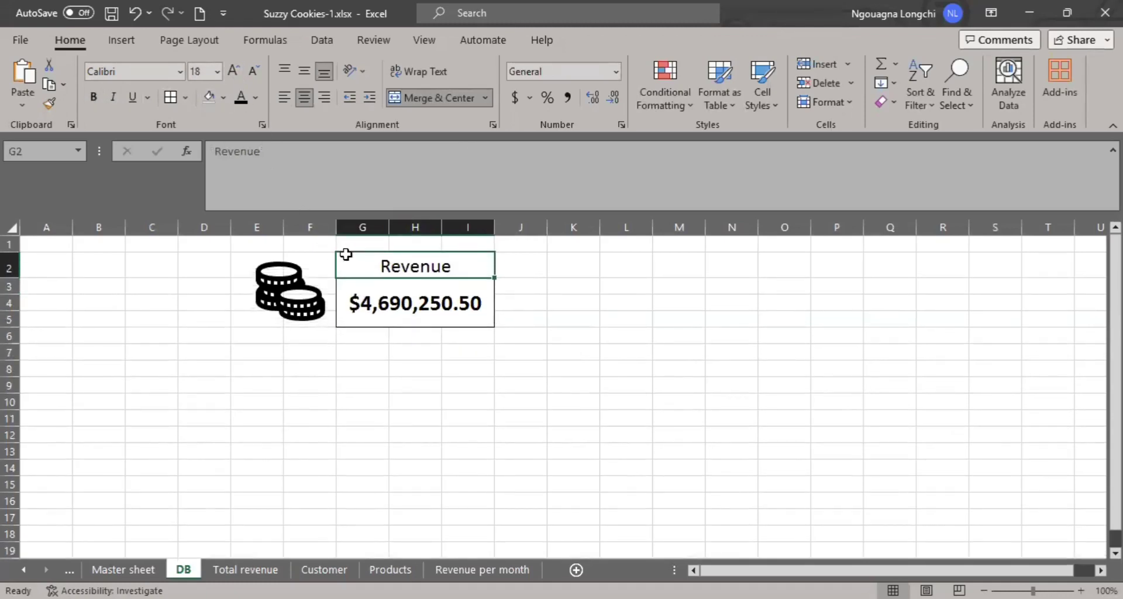
double_click(364, 270)
type("T")
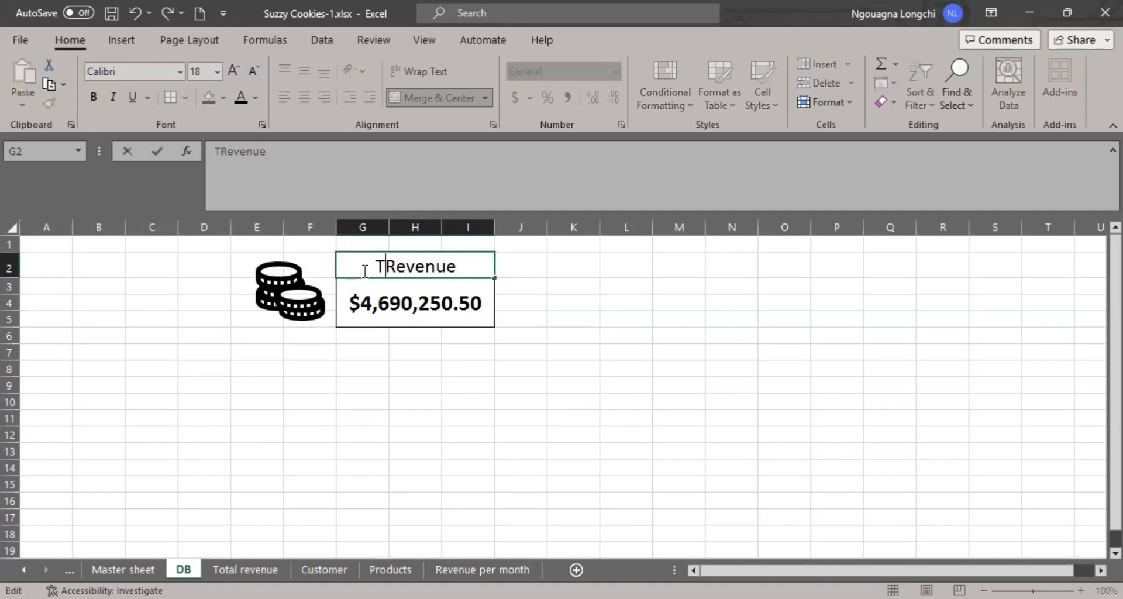
type("otal")
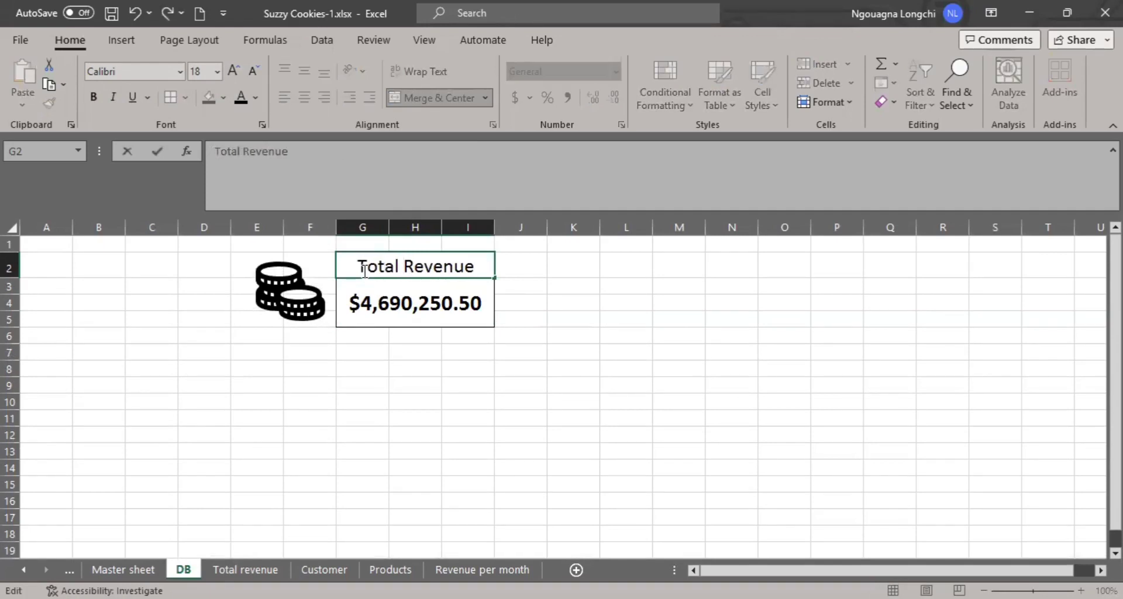
left_click(430, 368)
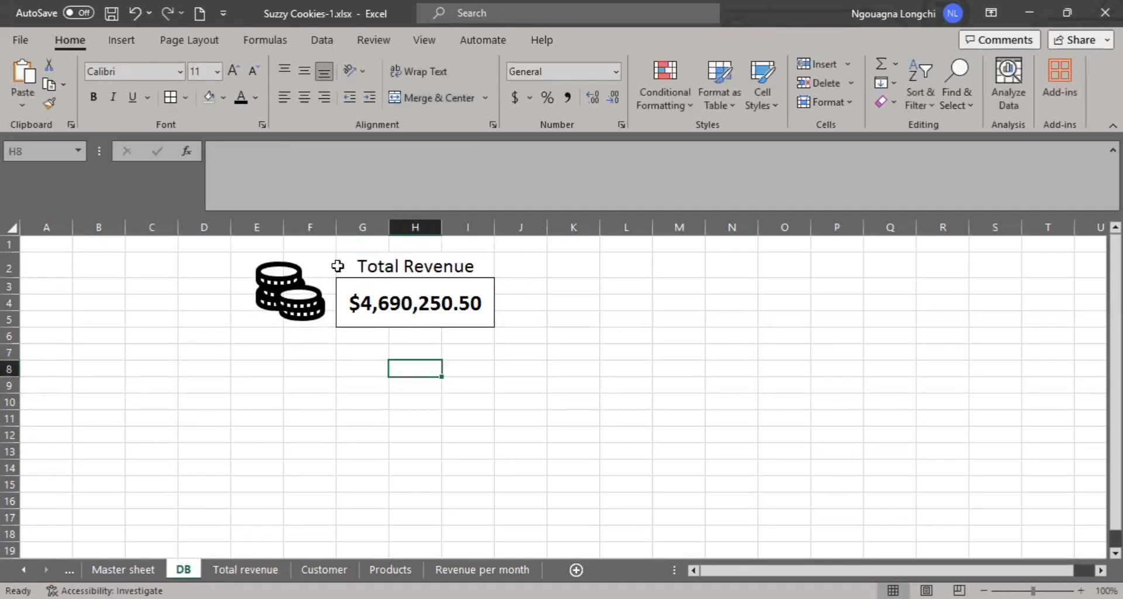
left_click(370, 263)
left_click(372, 296)
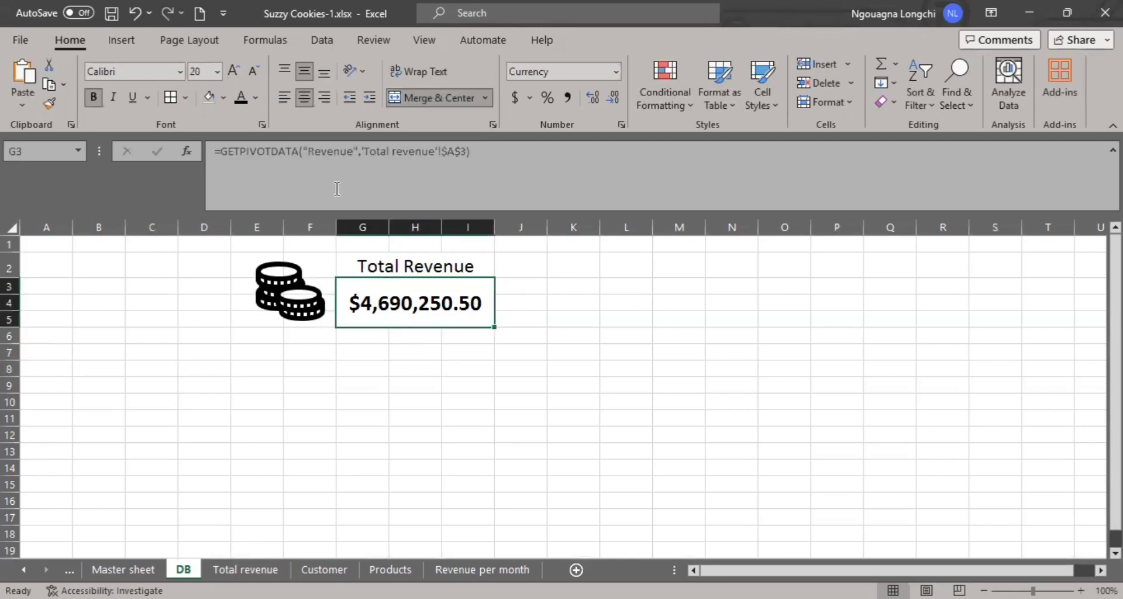
left_click(364, 381)
left_click(442, 401)
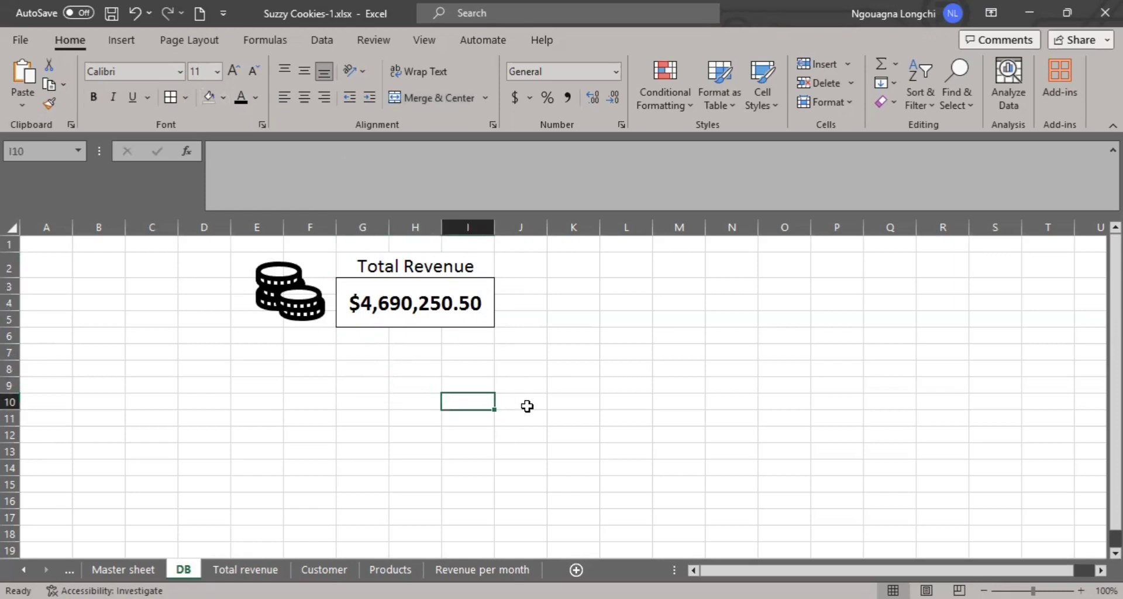
left_click(419, 275)
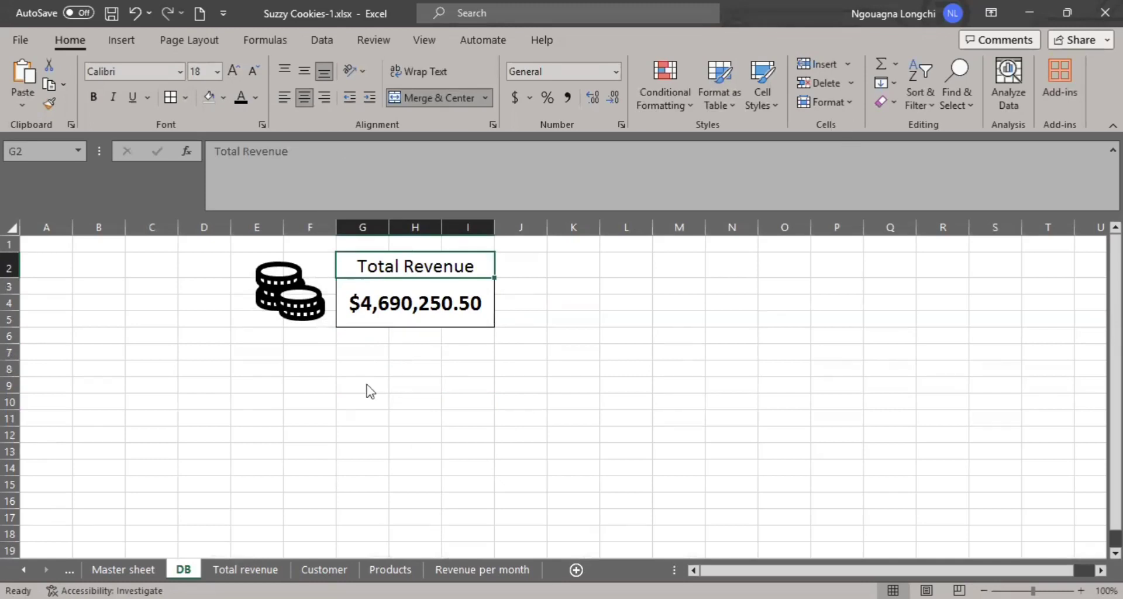
left_click(324, 569)
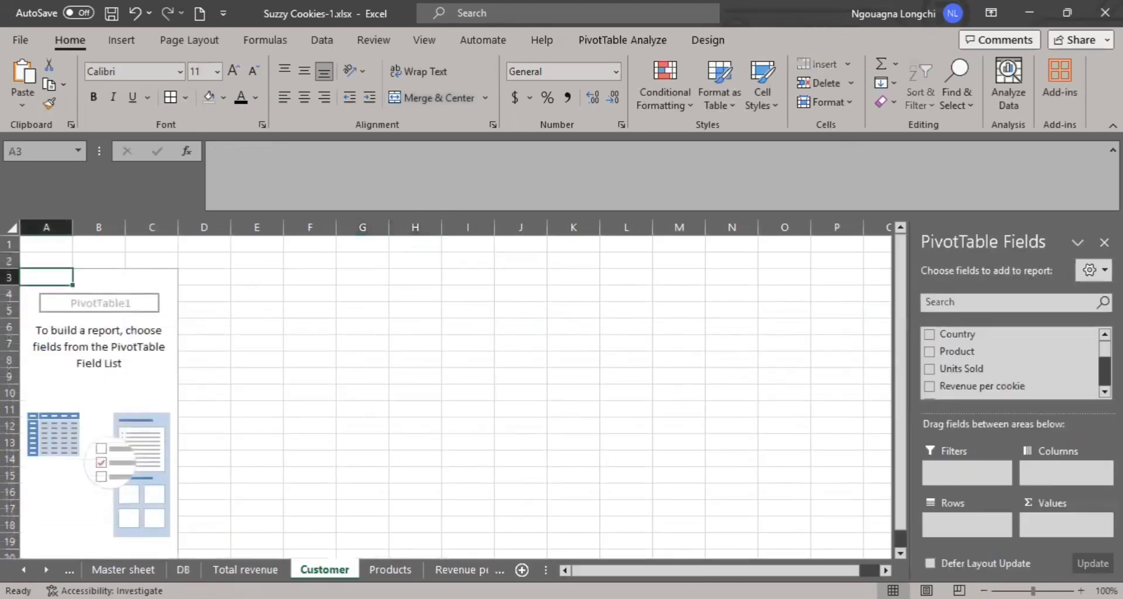
left_click(245, 569)
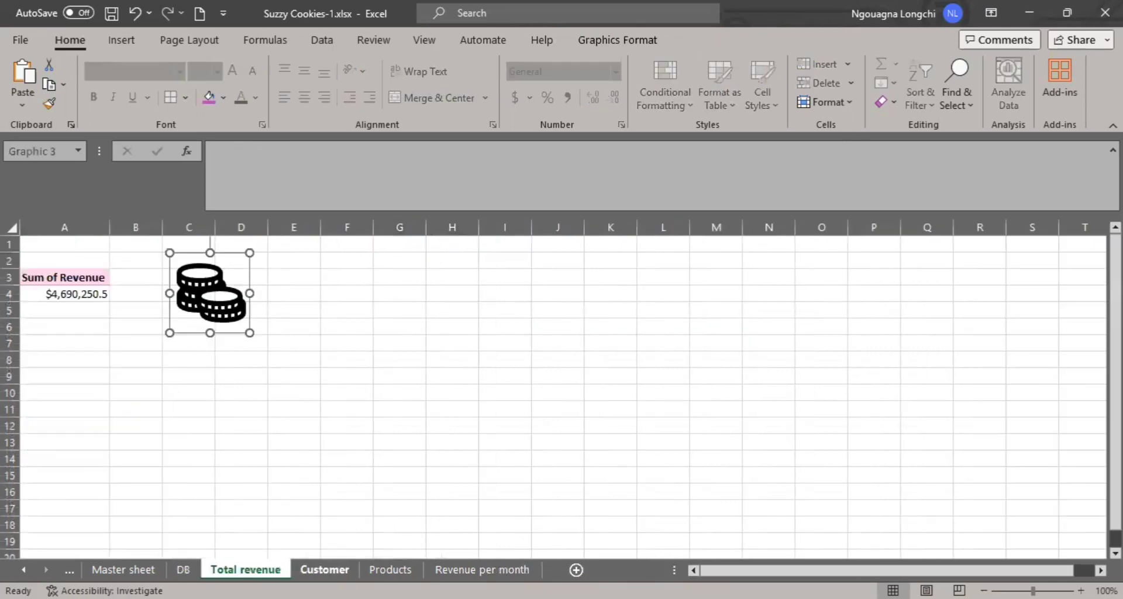
left_click(184, 569)
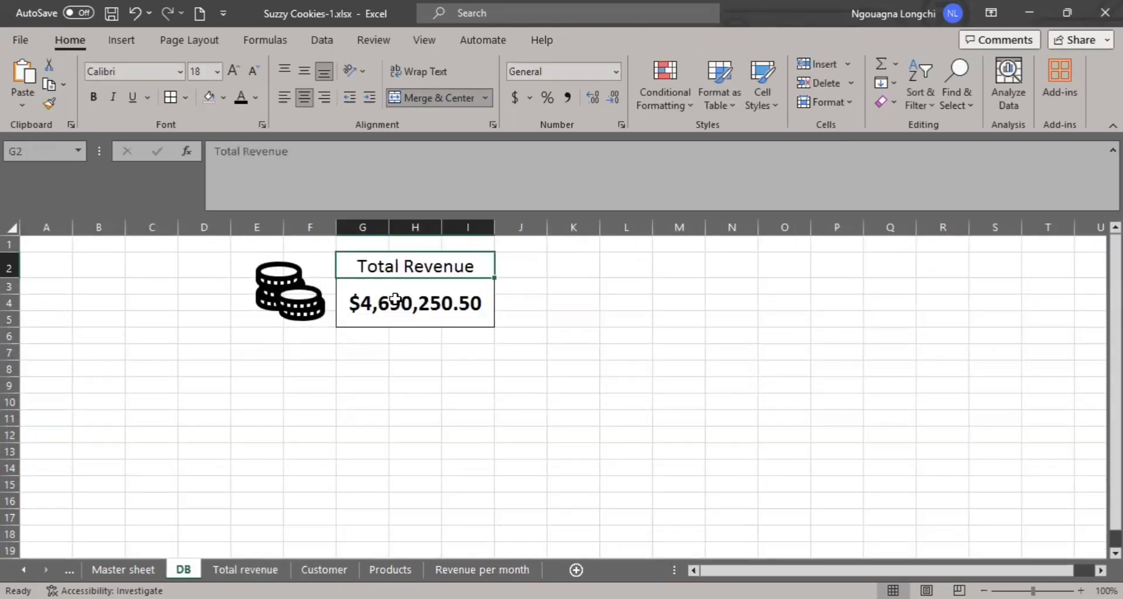
left_click(245, 569)
left_click(183, 568)
- Build the pivot table on the Customer sheet with the sum of Revenue as values and Country as rows
left_click(323, 568)
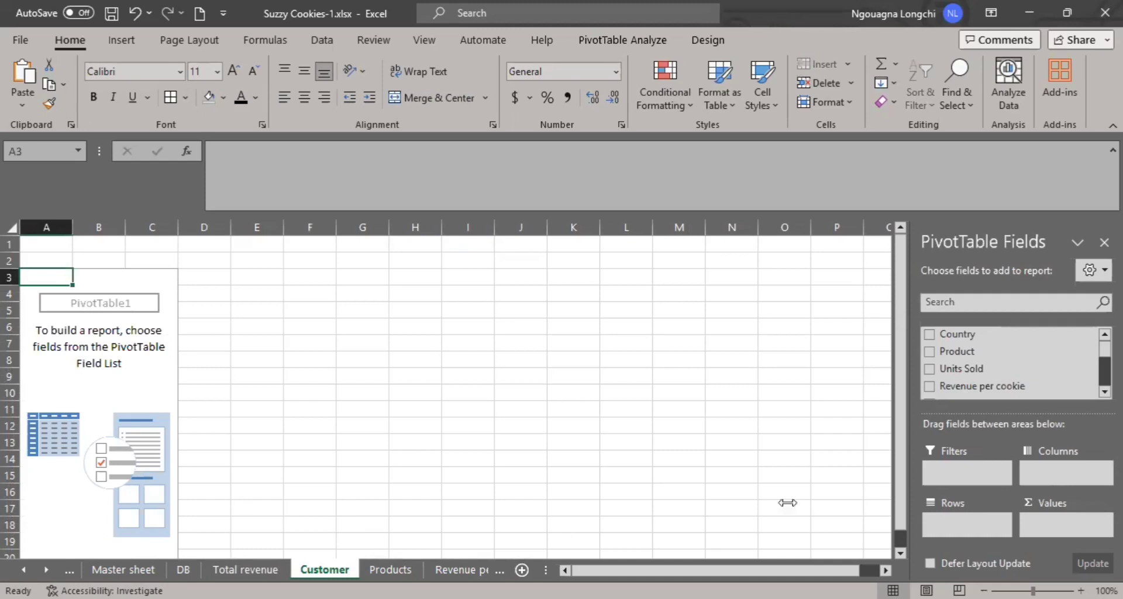
scroll(1081, 368, "down", 3)
scroll(1012, 362, "down", 2)
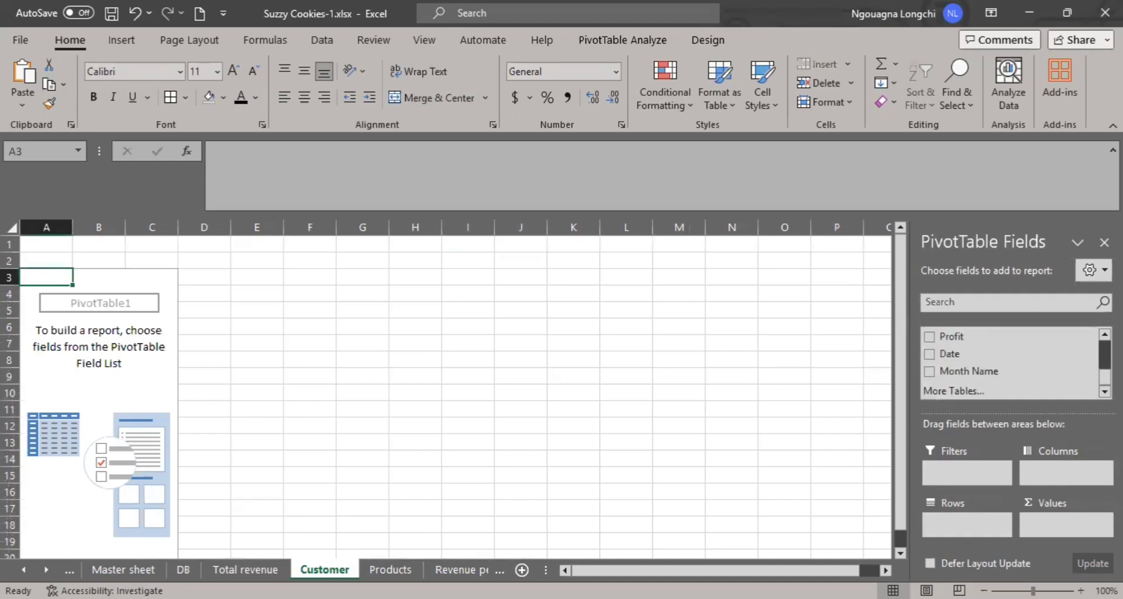
scroll(1012, 362, "up", 2)
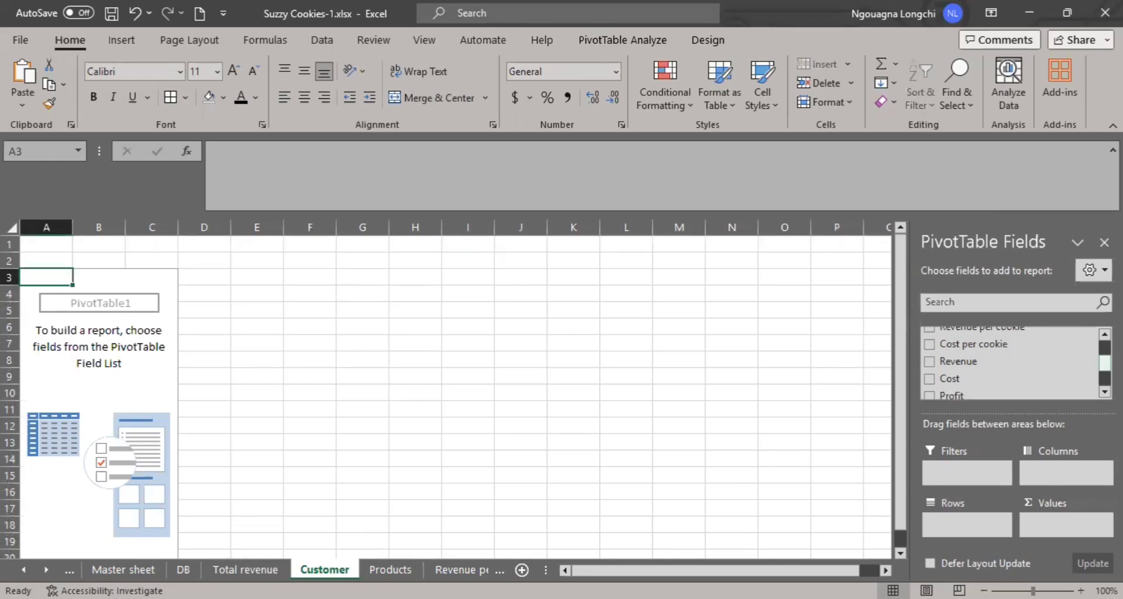
scroll(1023, 370, "up", 3)
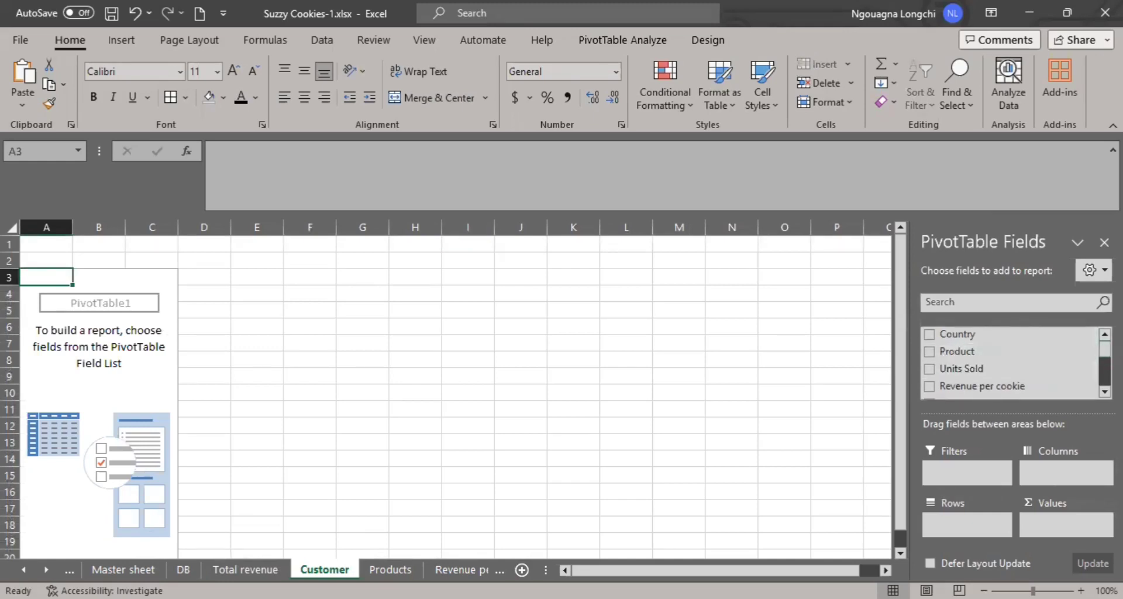
scroll(955, 362, "down", 3)
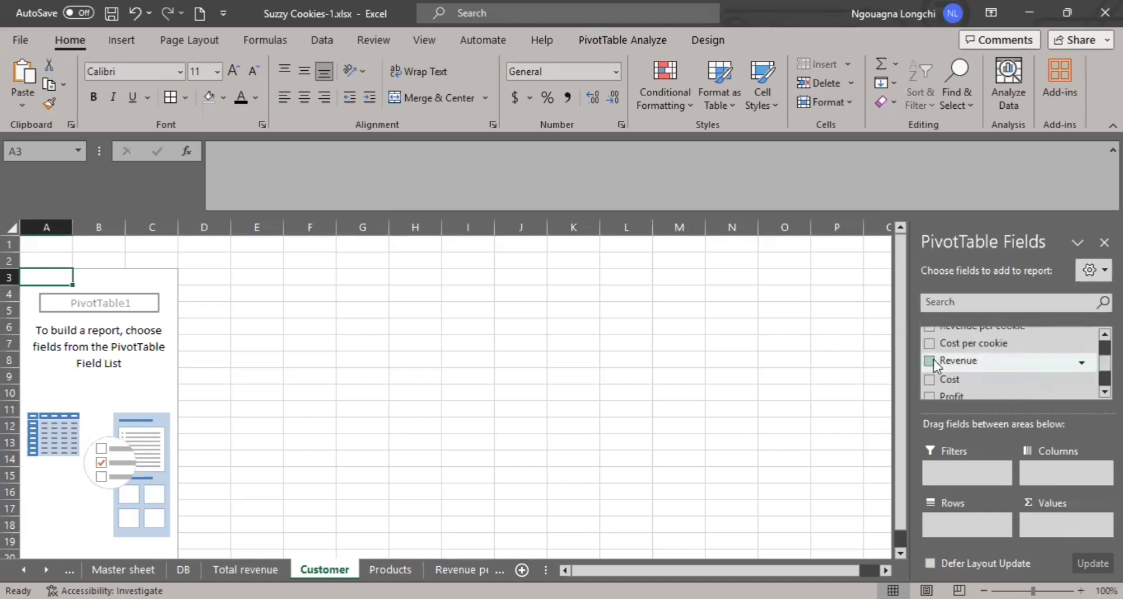
left_click_drag(934, 365, 1045, 515)
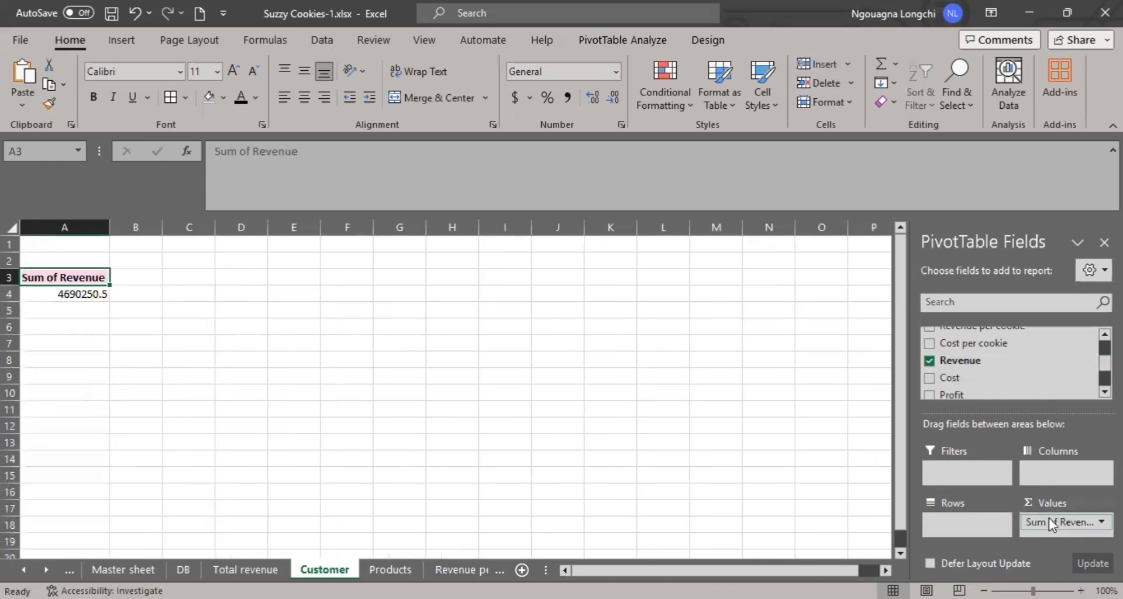
scroll(981, 374, "up", 3)
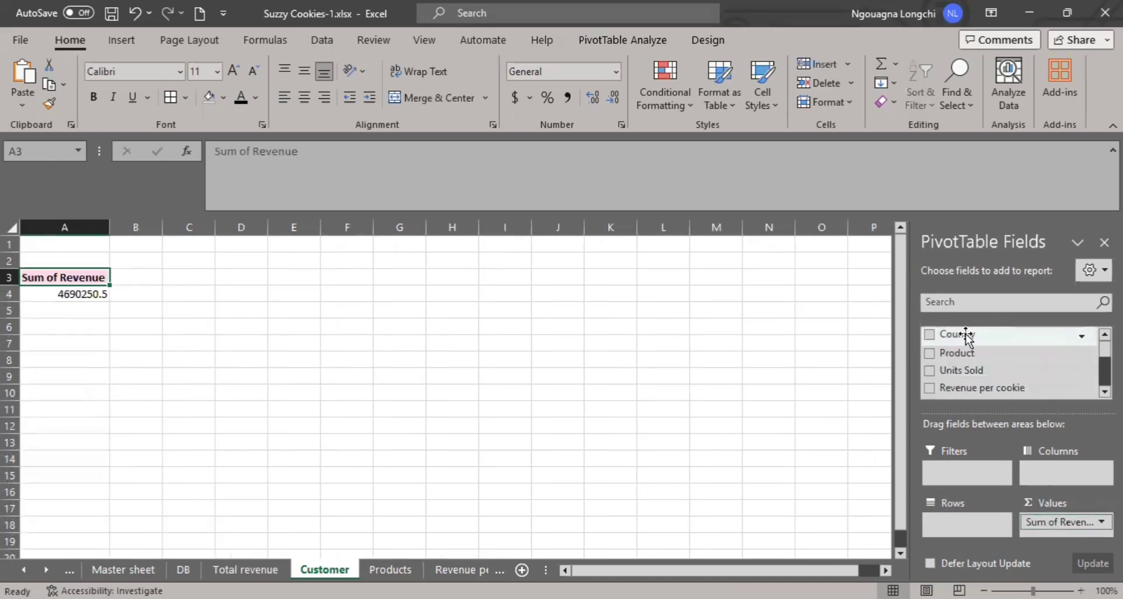
left_click_drag(955, 335, 963, 518)
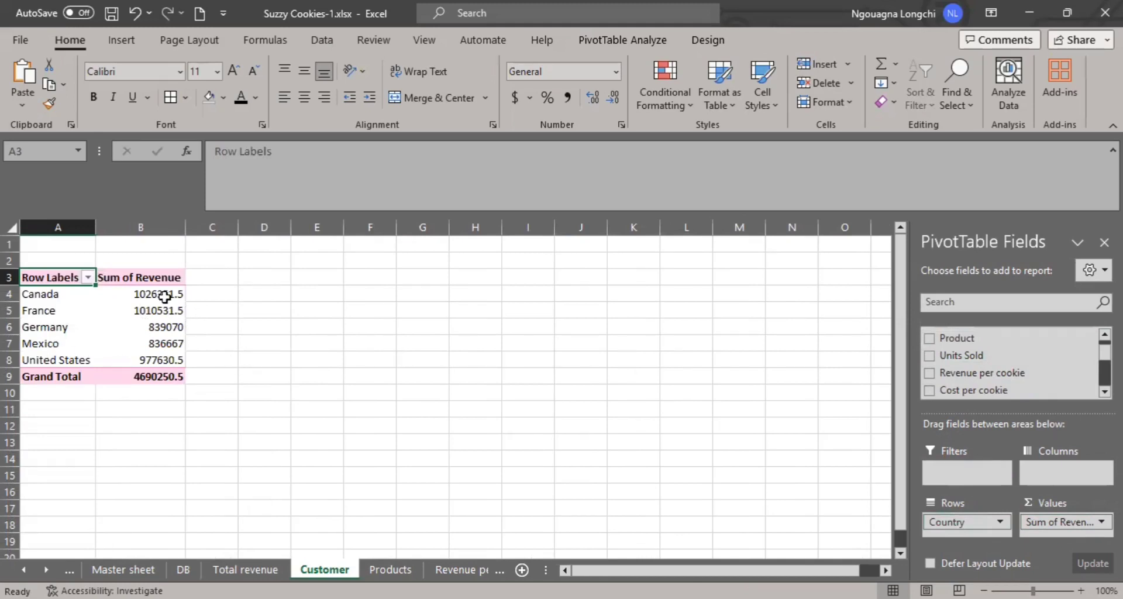
- Format the country revenue values in B4:B8 as Currency without decimal places
left_click_drag(165, 296, 169, 355)
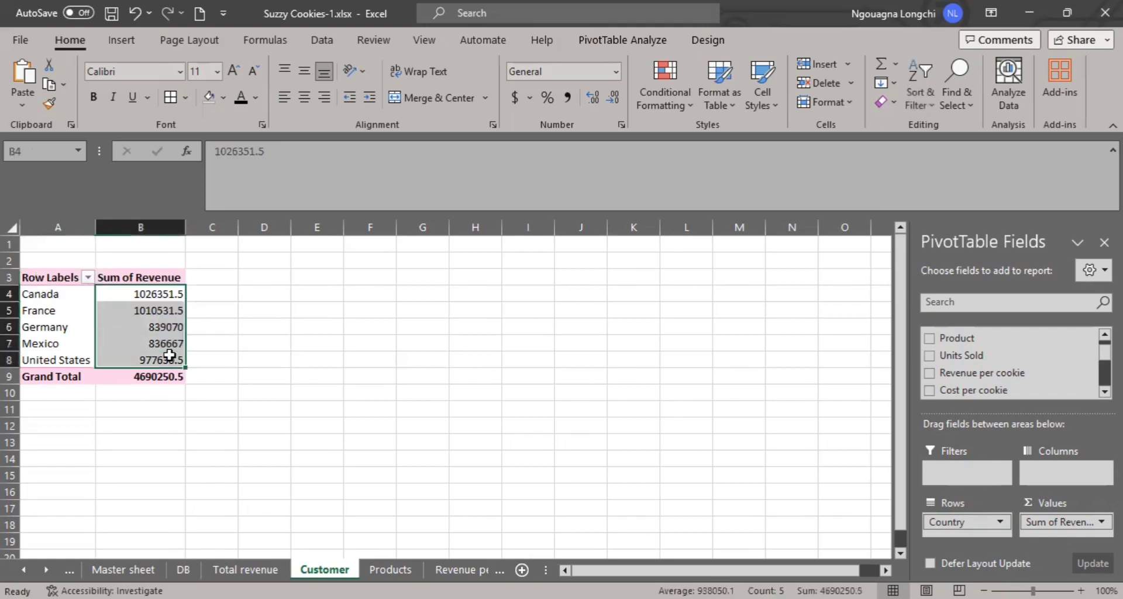
left_click(616, 73)
left_click(584, 198)
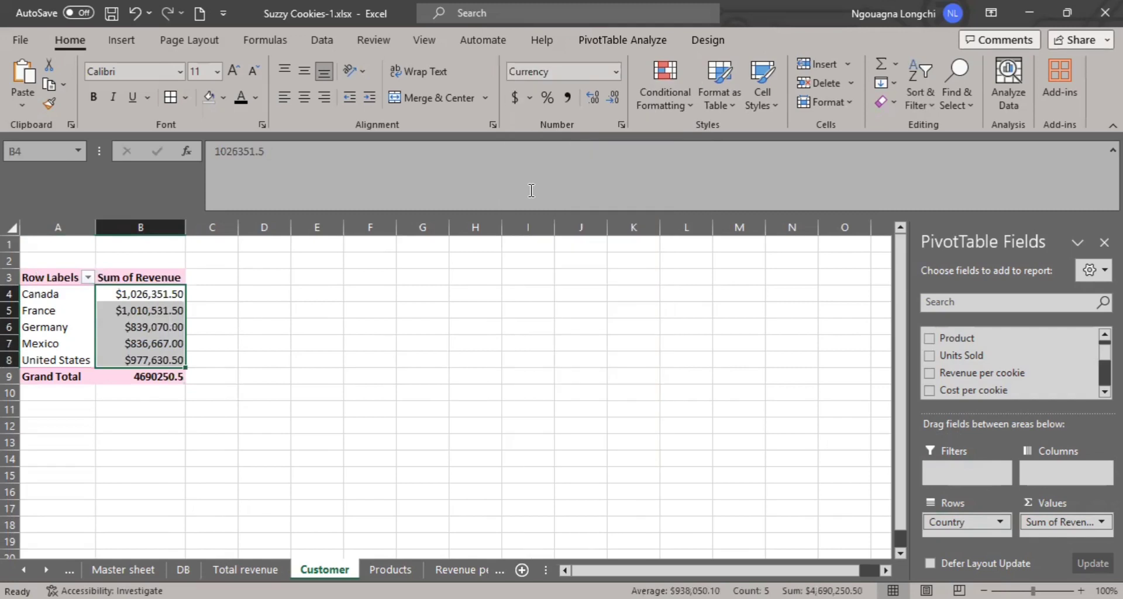
left_click(605, 104)
left_click(606, 104)
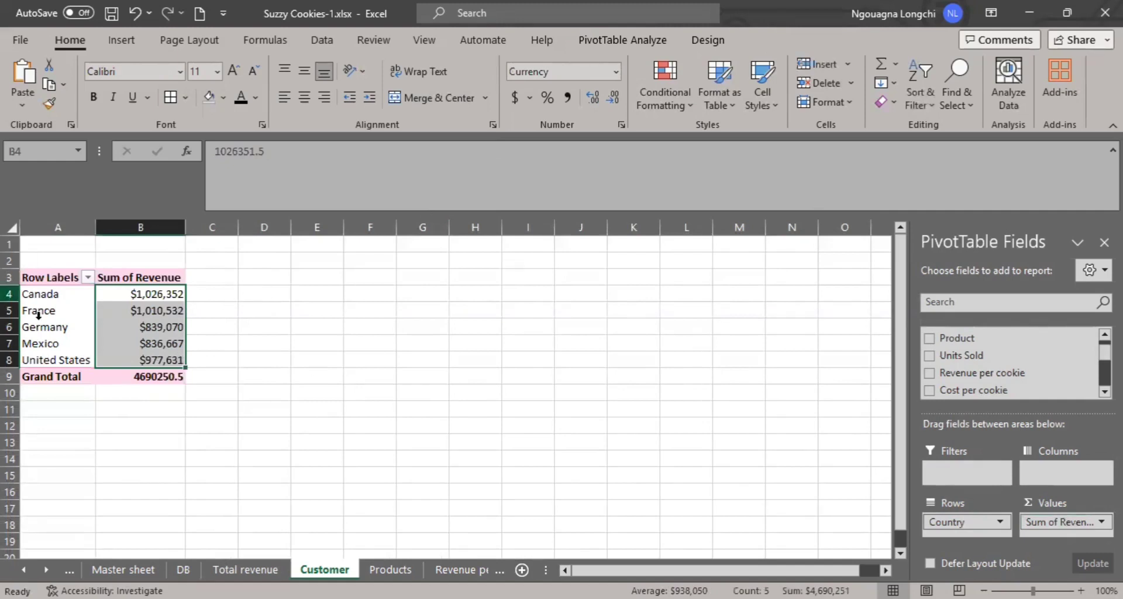
right_click(133, 310)
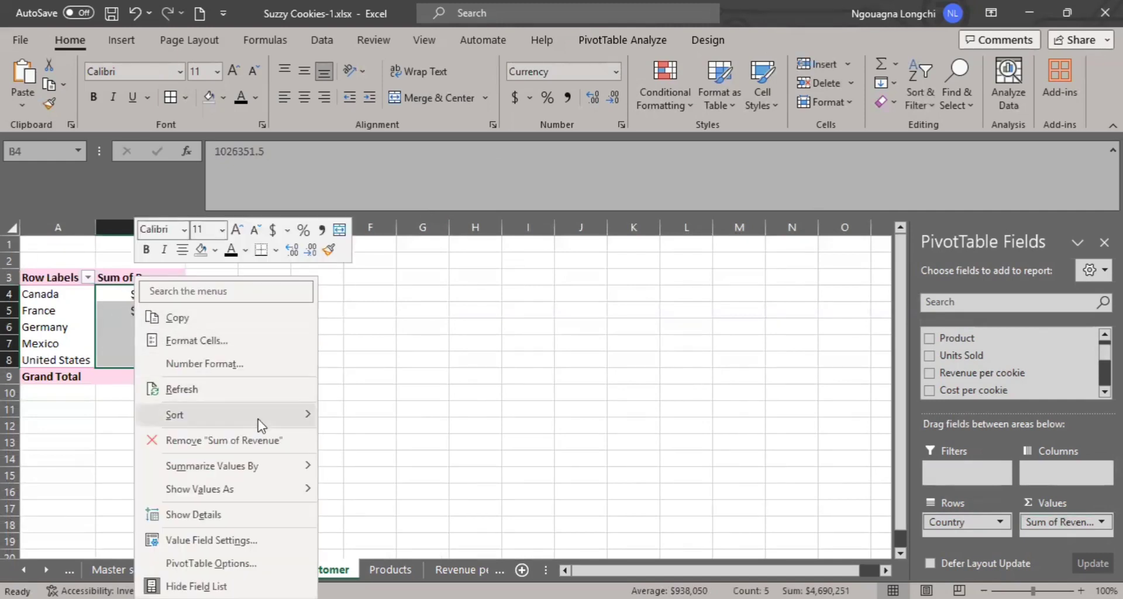
mouse_move(258, 416)
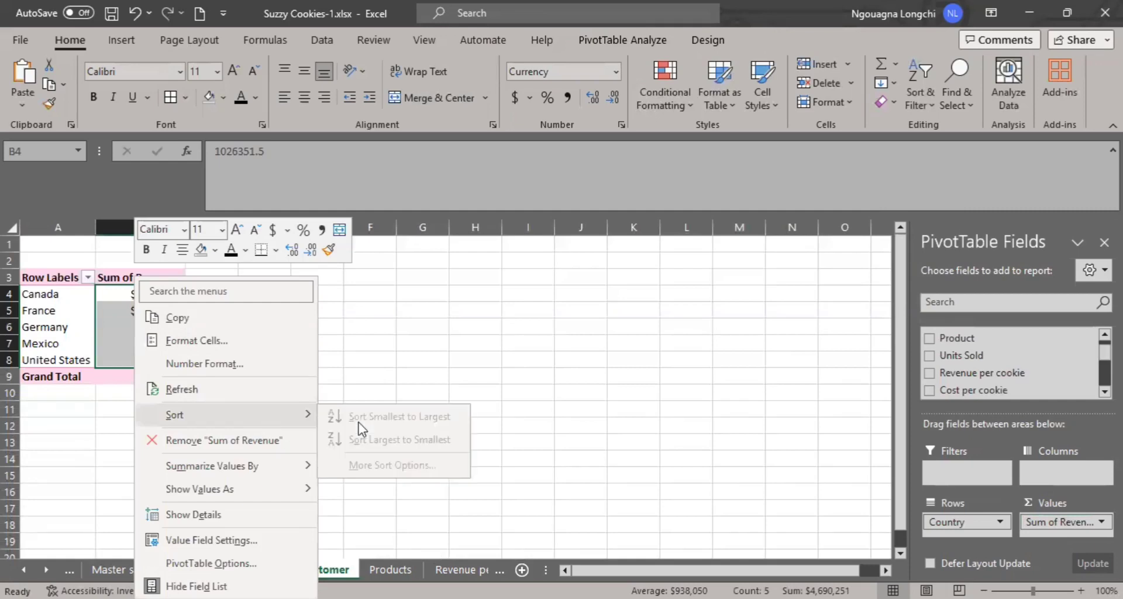
left_click(383, 339)
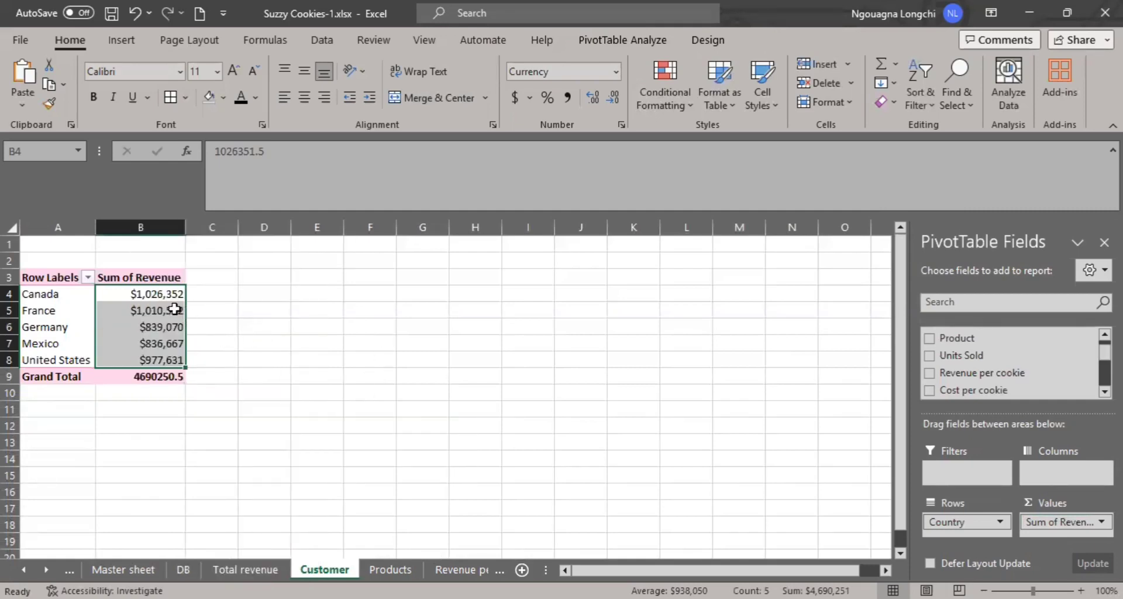
- Sort the Customer pivot table's countries by sum of revenue from largest to smallest
left_click(157, 308)
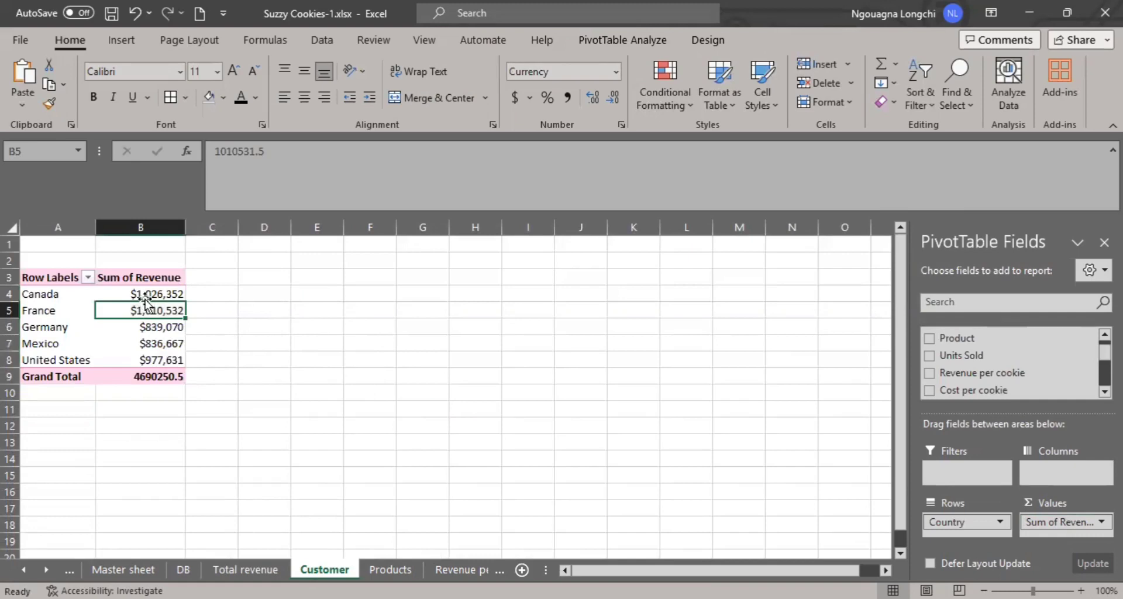
left_click(139, 294)
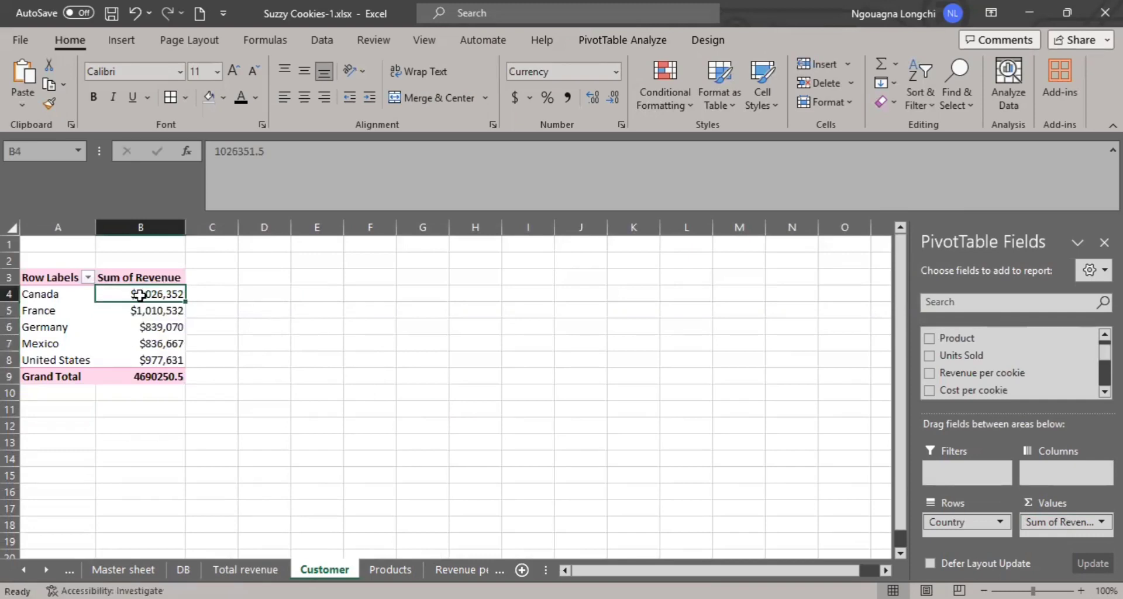
right_click(139, 295)
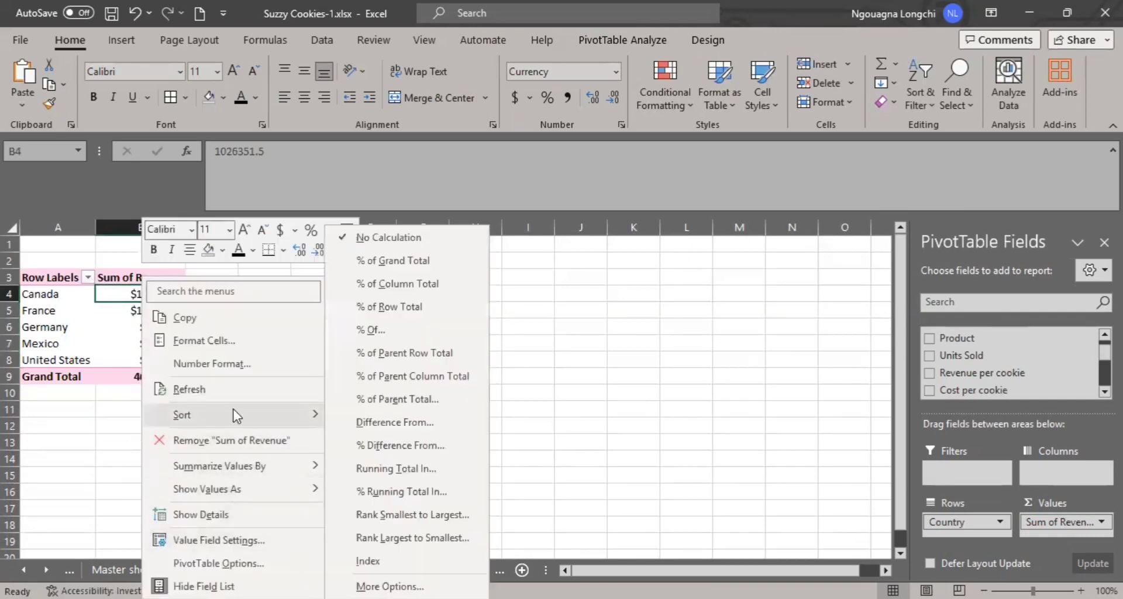
mouse_move(234, 414)
left_click(419, 442)
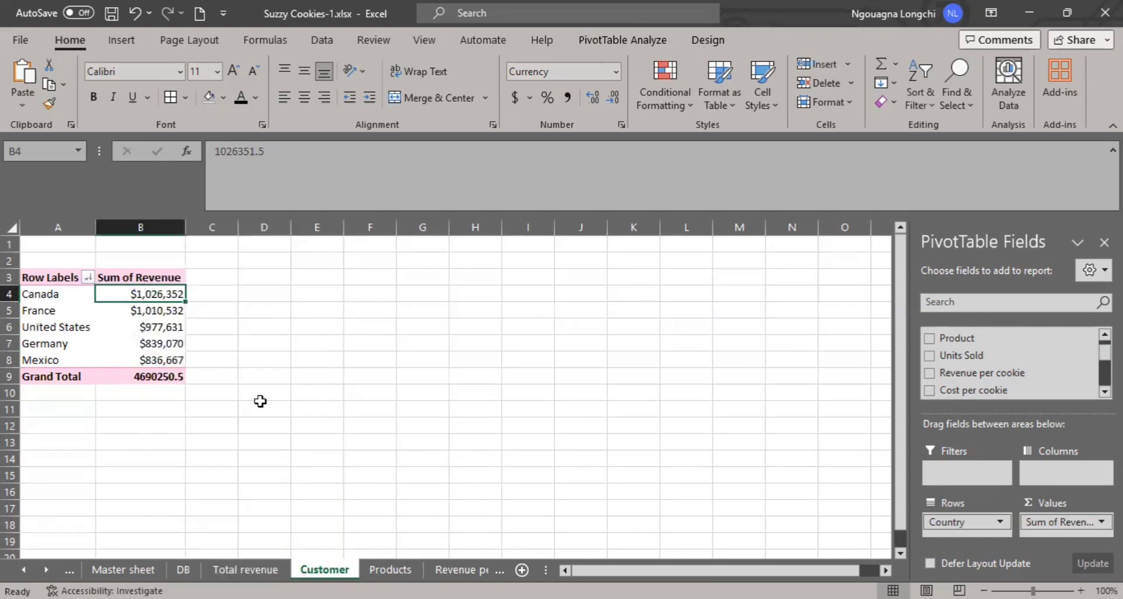
- Format the Grand Total value in B9 as Currency with one decimal place
left_click(260, 401)
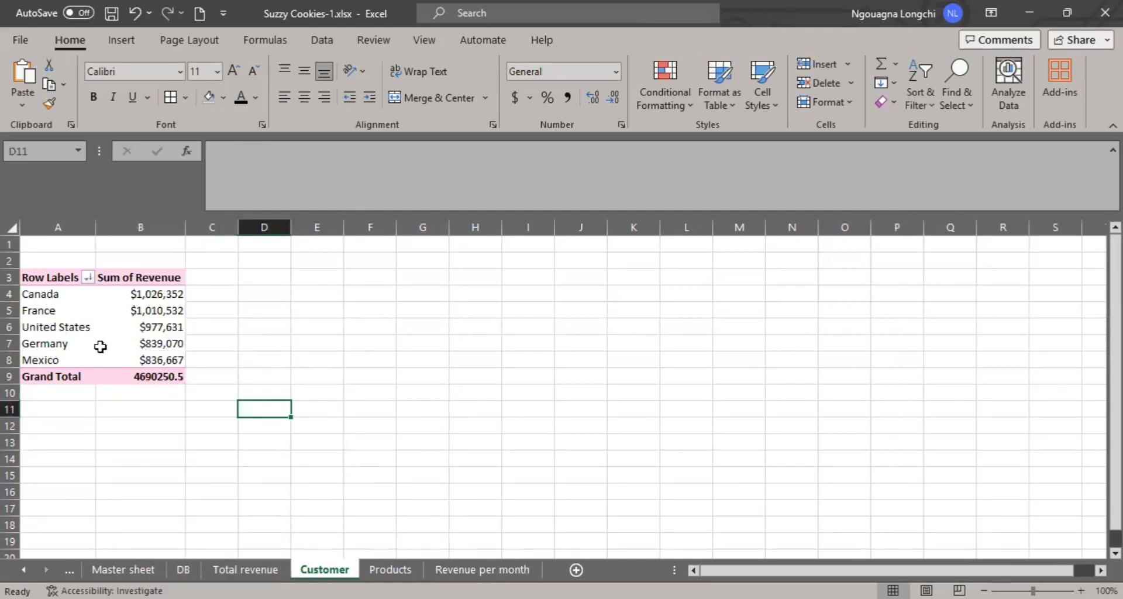
mouse_move(100, 346)
left_click_drag(50, 296, 154, 351)
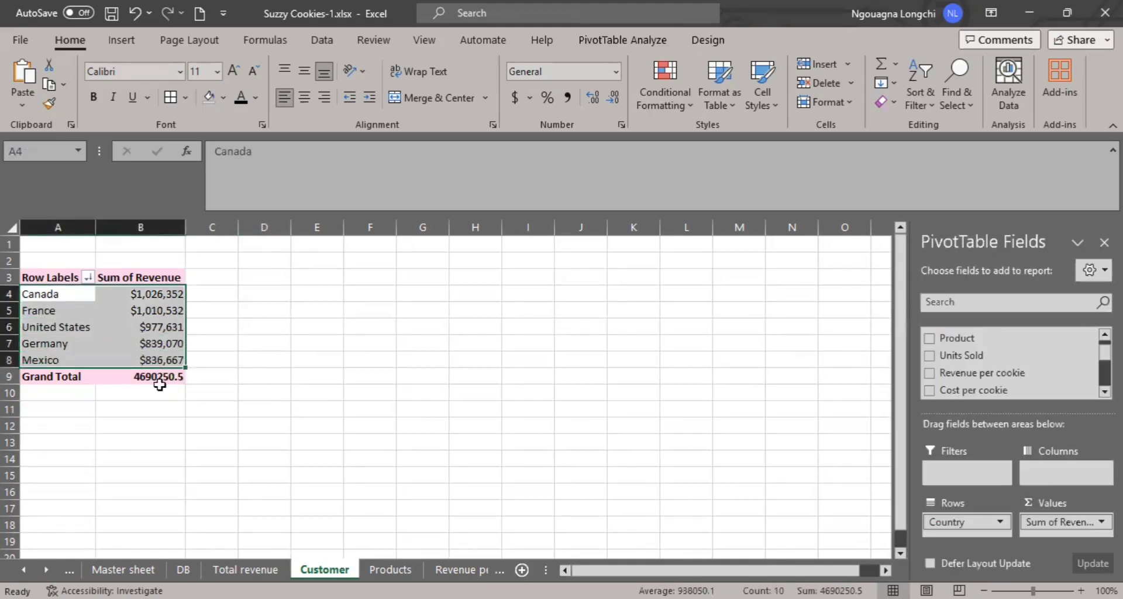
left_click(155, 377)
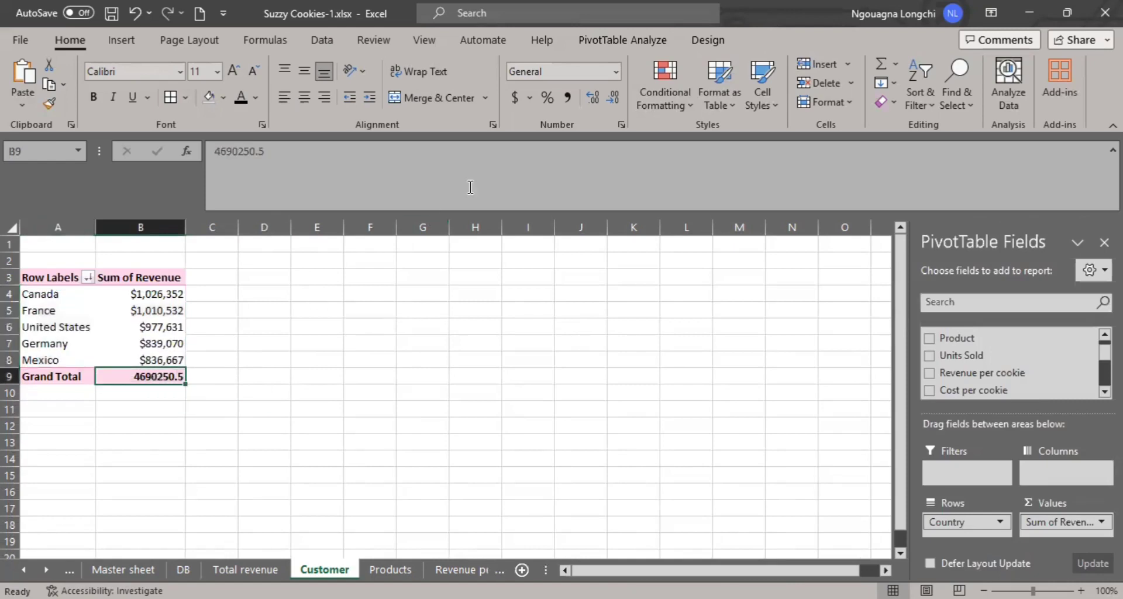
left_click(616, 72)
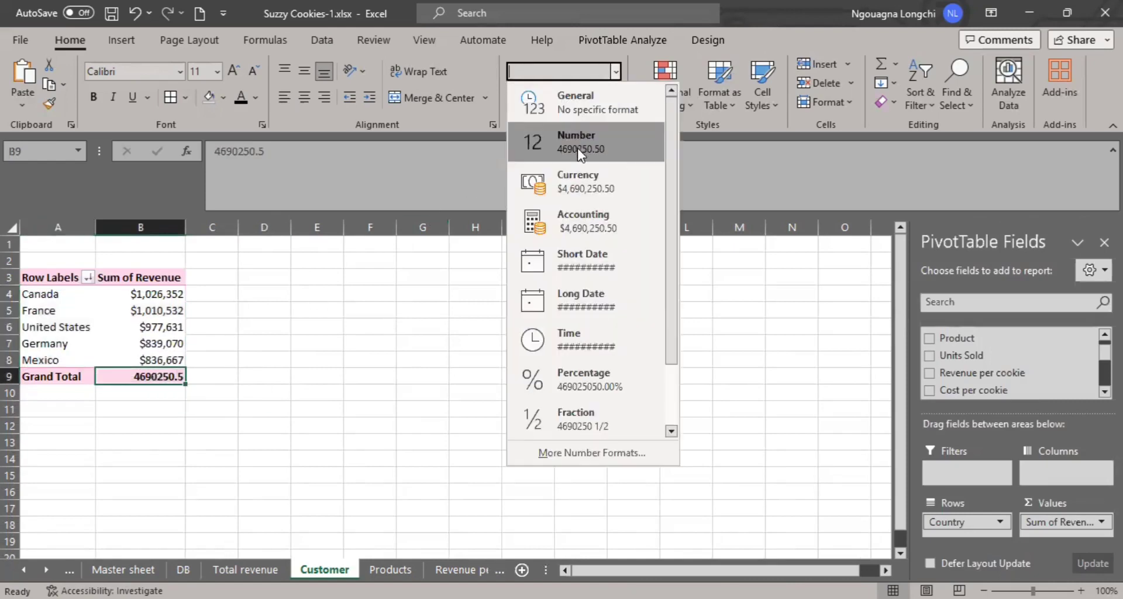
left_click(585, 183)
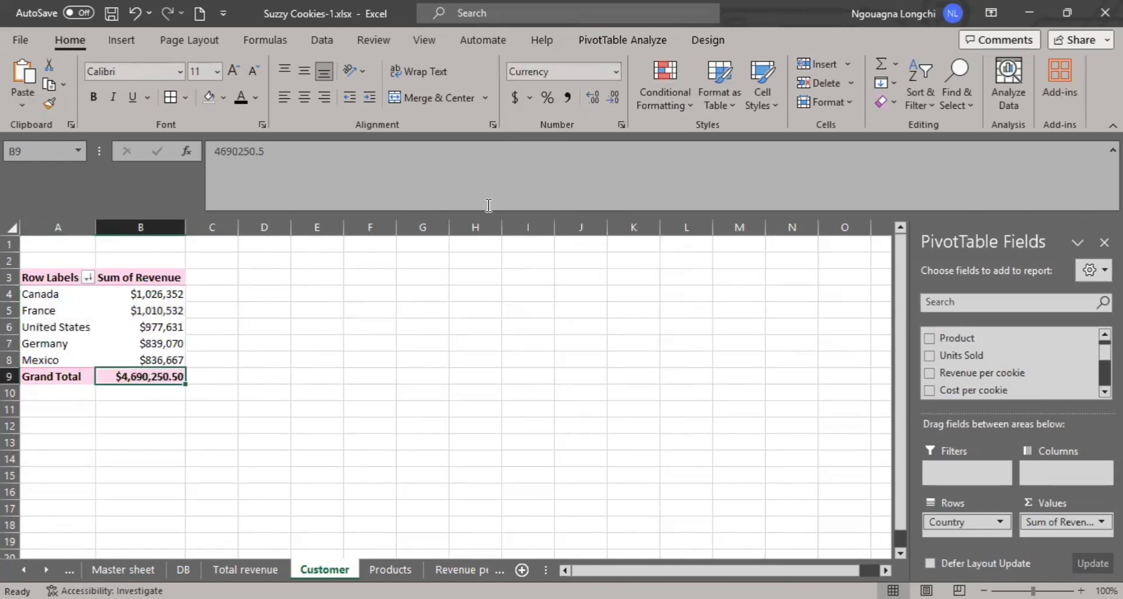
left_click(596, 94)
left_click(611, 96)
left_click(610, 95)
left_click(258, 337)
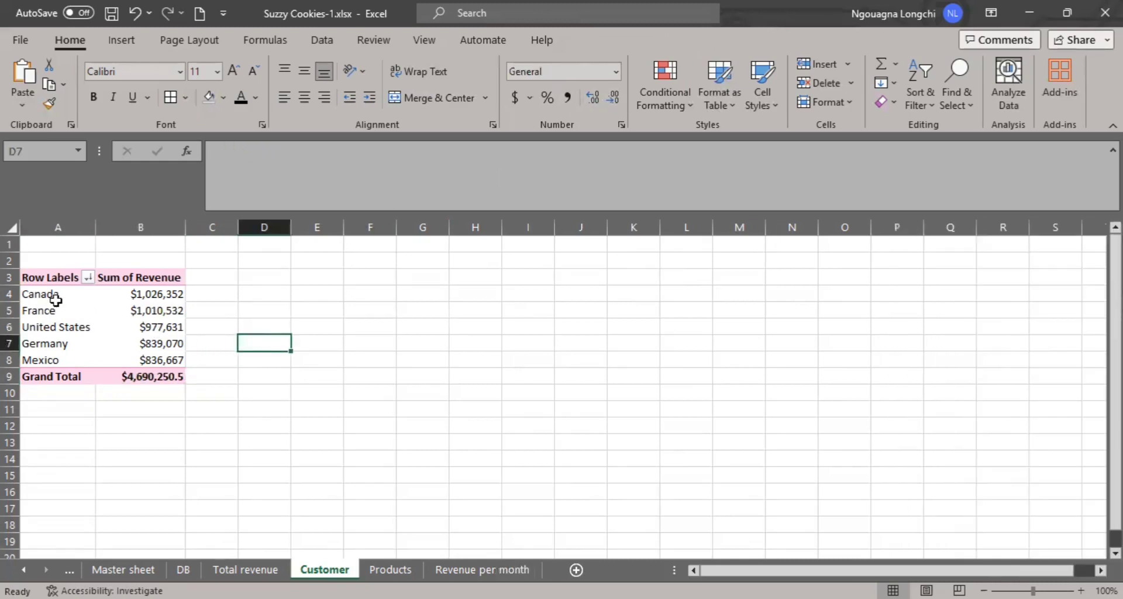
- Insert a Clustered Column PivotChart of revenue by country and place it beside the Customer pivot table
left_click_drag(55, 300, 159, 356)
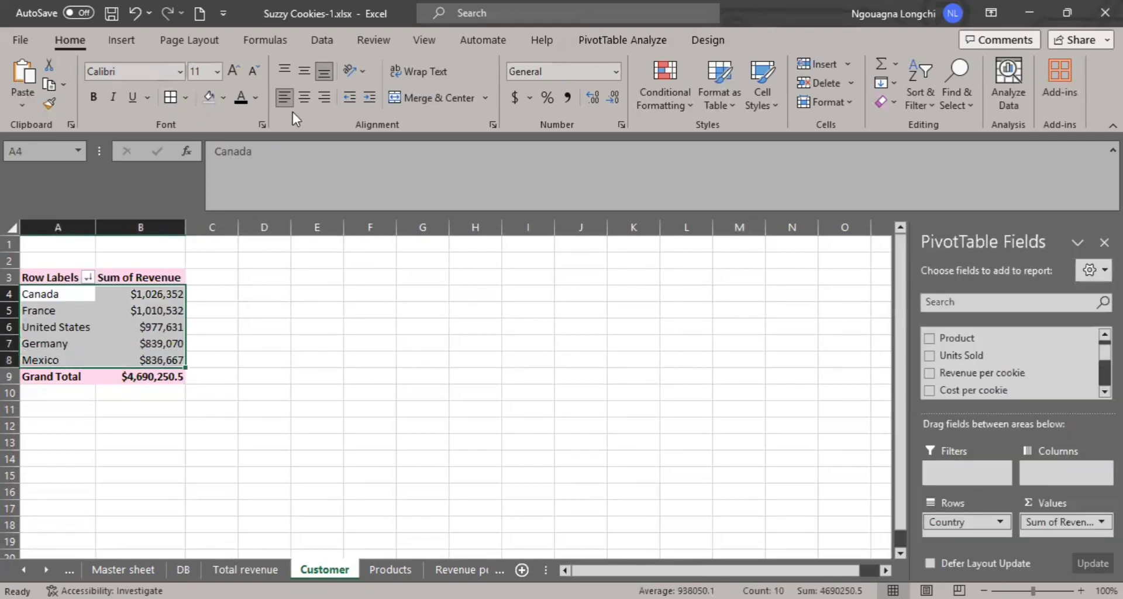
left_click(615, 42)
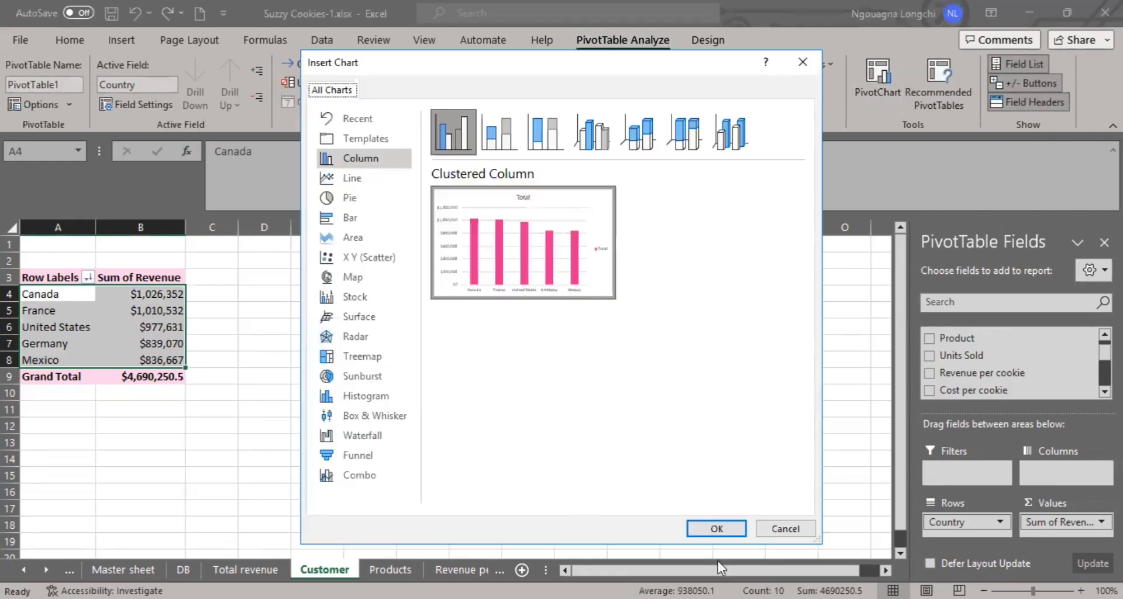
left_click(714, 528)
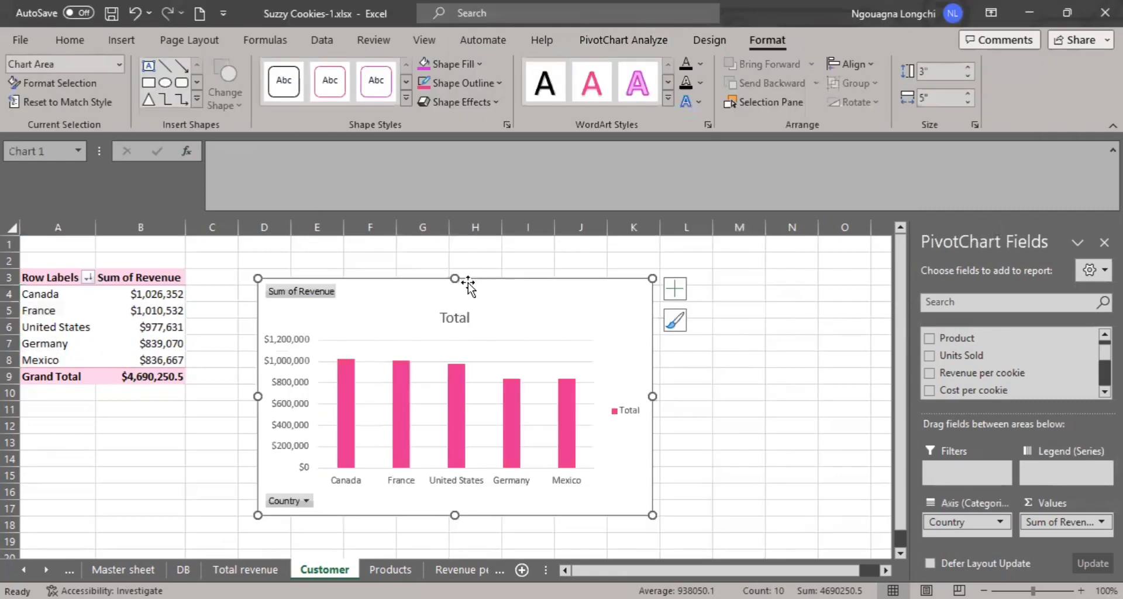
left_click_drag(509, 283, 508, 264)
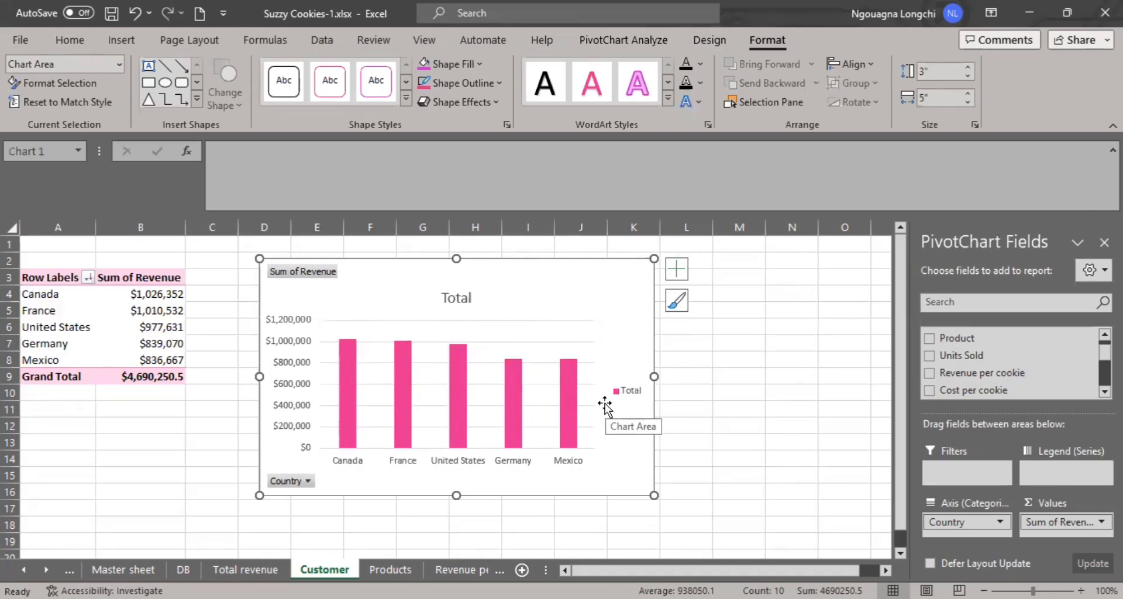
- Change the column chart's title to "Customer"
left_click(454, 297)
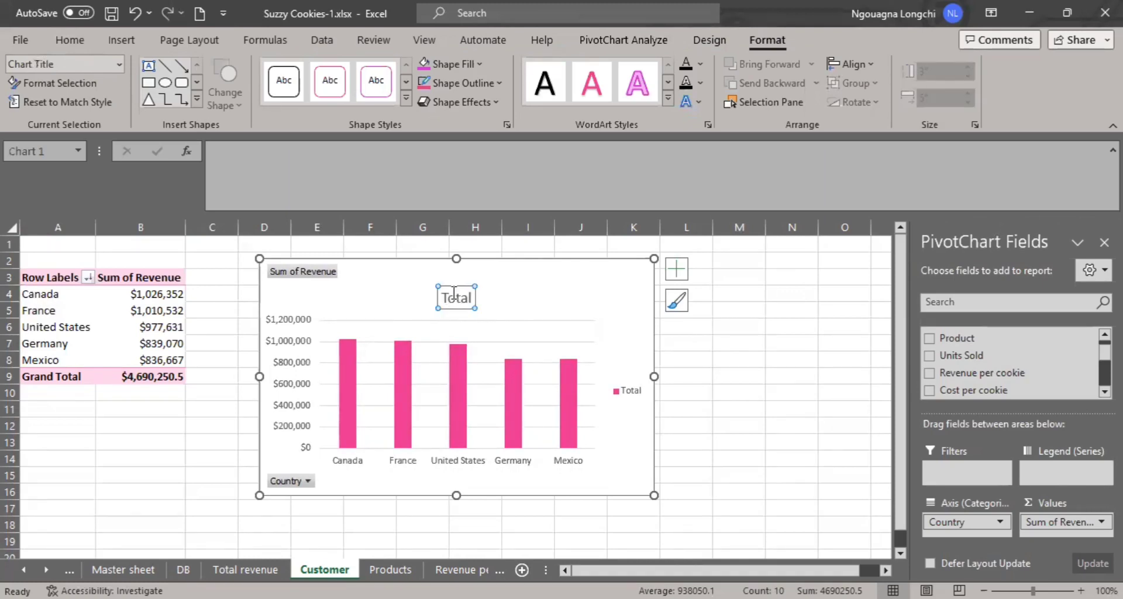
double_click(456, 299)
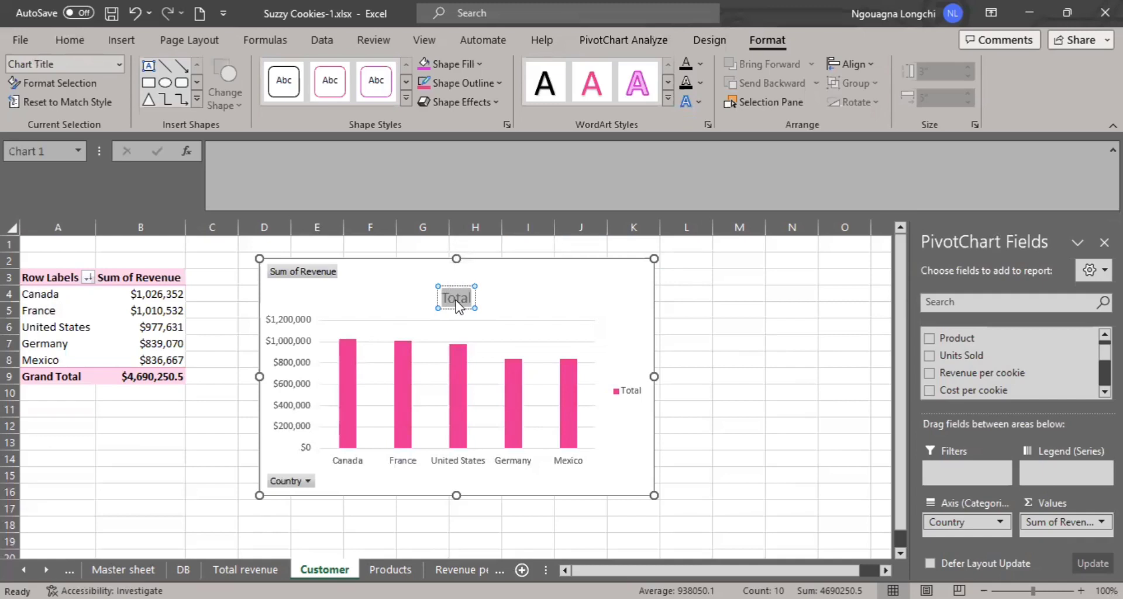
type("Customer")
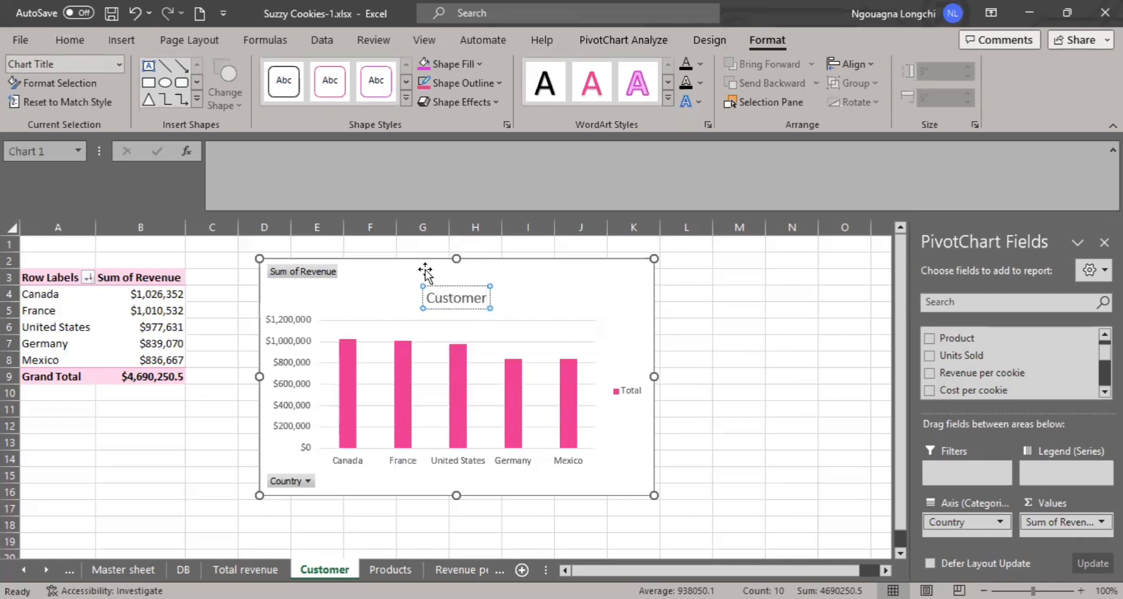
left_click(292, 275)
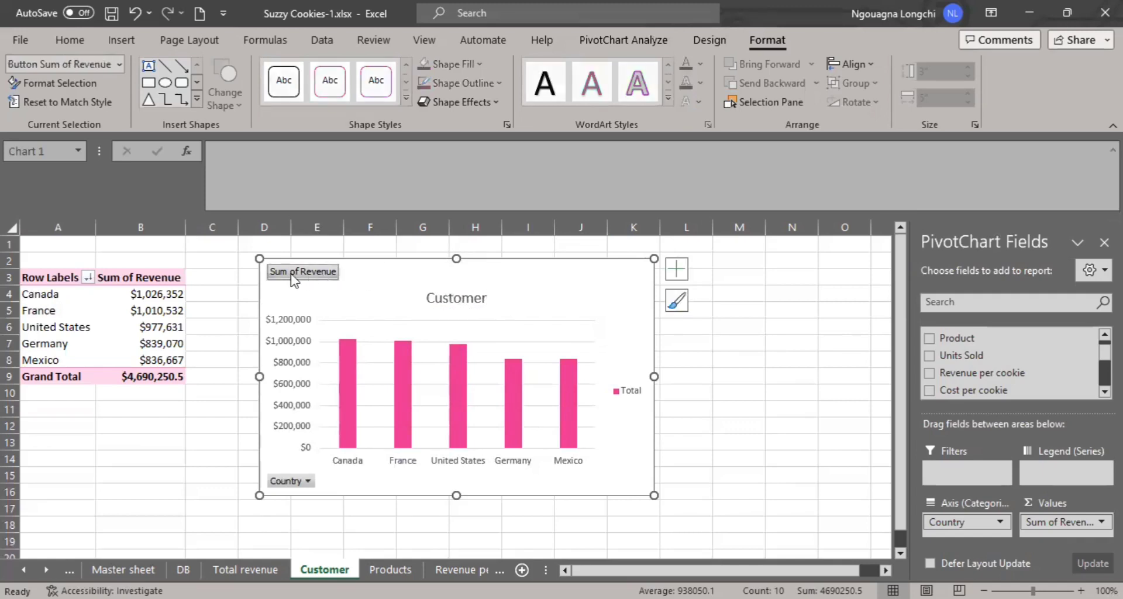
left_click(368, 295)
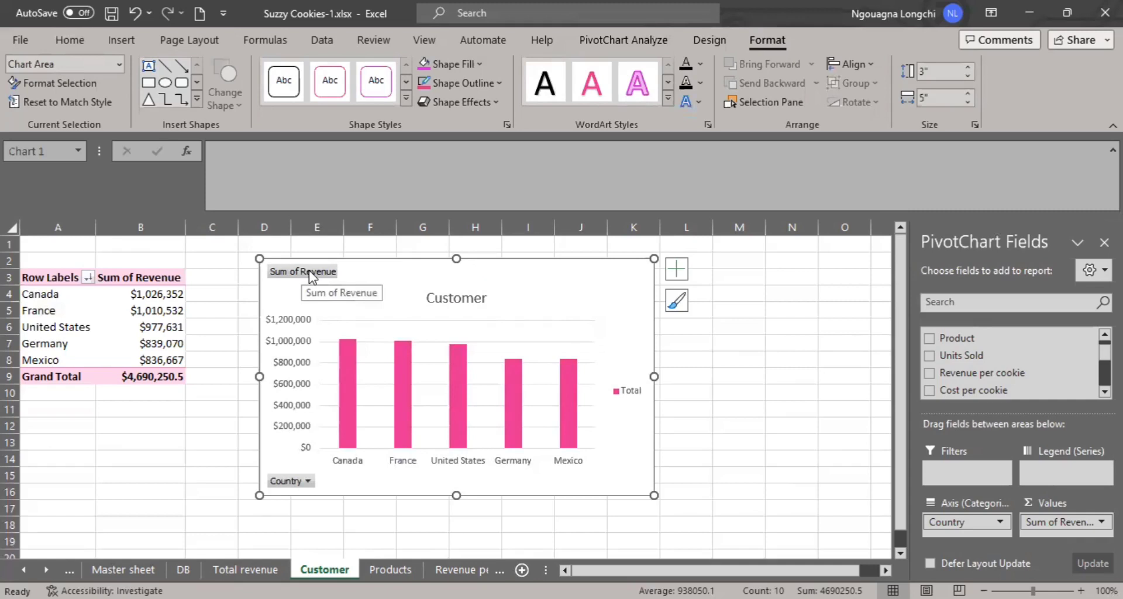
right_click(311, 277)
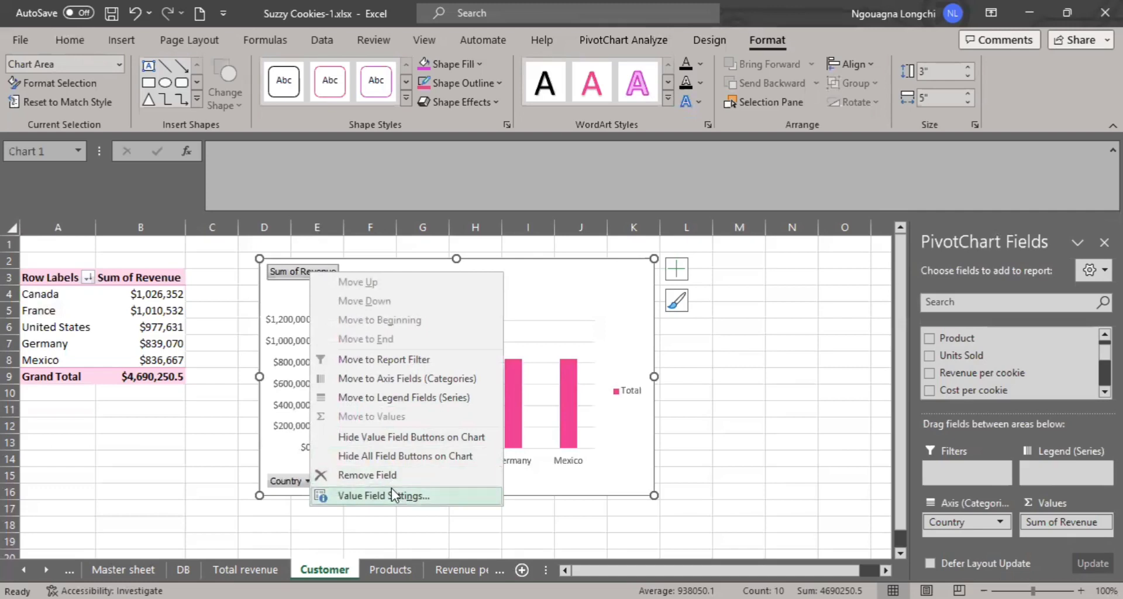
left_click(381, 458)
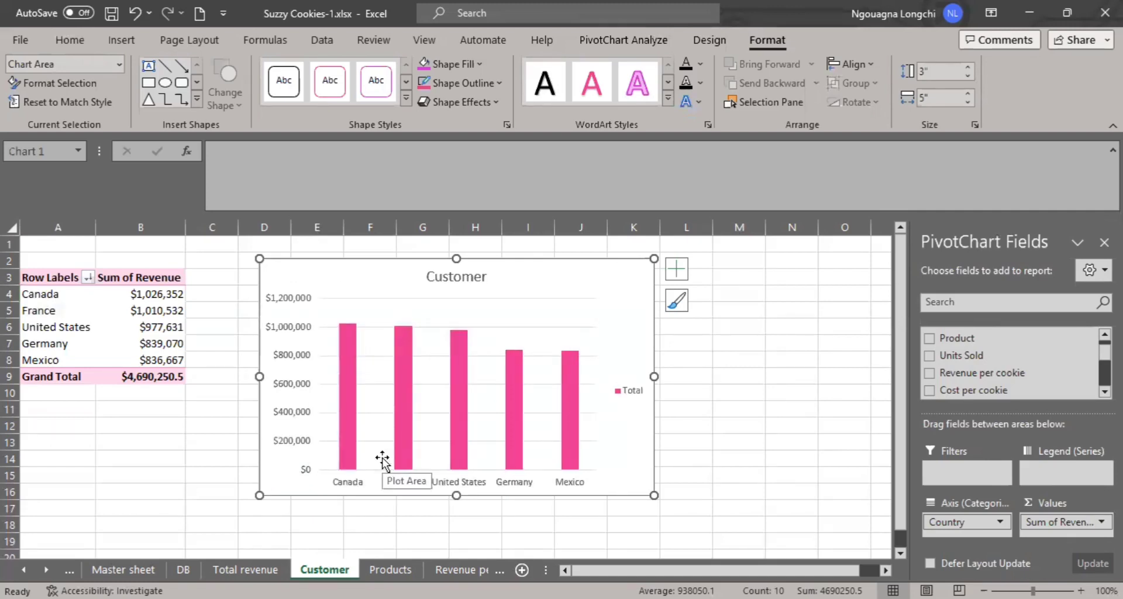
key("ctrl+z")
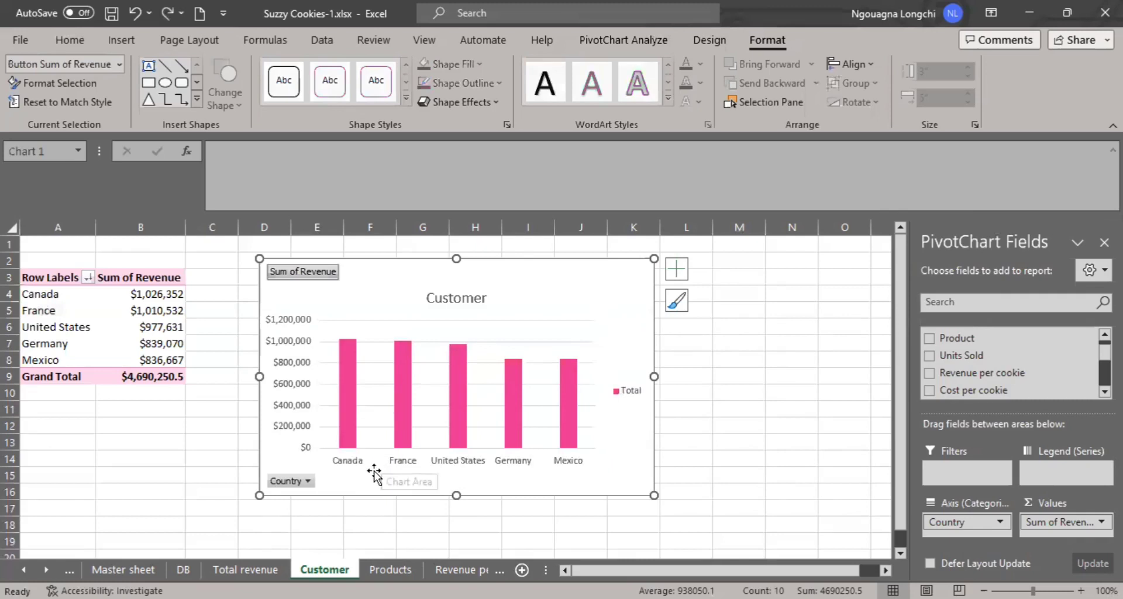
- Hide all field buttons on the Customer chart
left_click(276, 279)
right_click(300, 275)
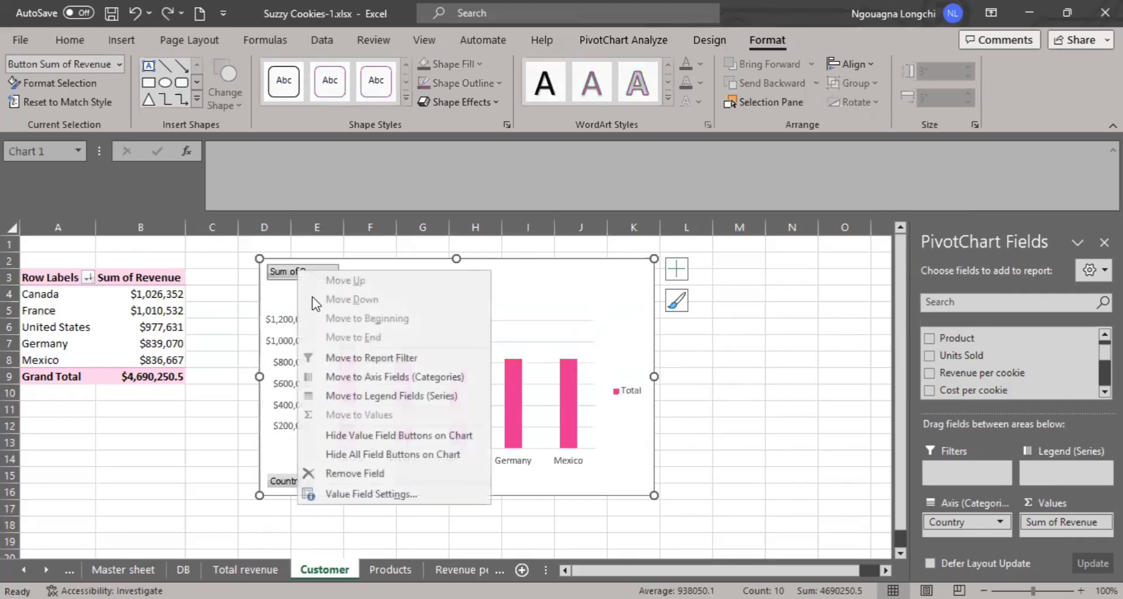
left_click(392, 455)
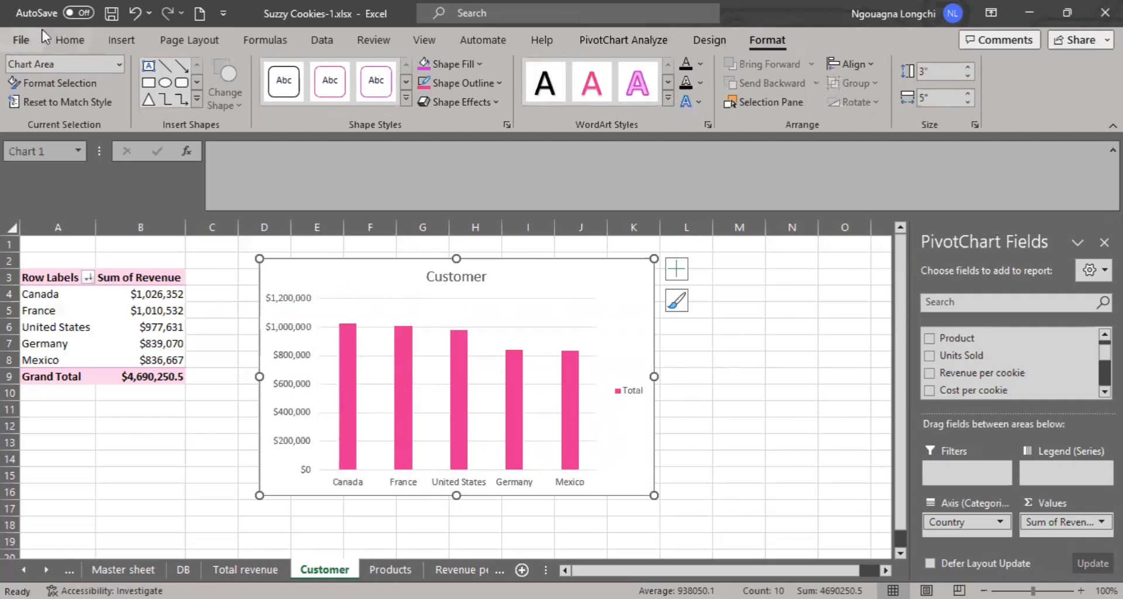
- Set the Customer chart's text color to black and give its vertical axis a solid black line
left_click(68, 40)
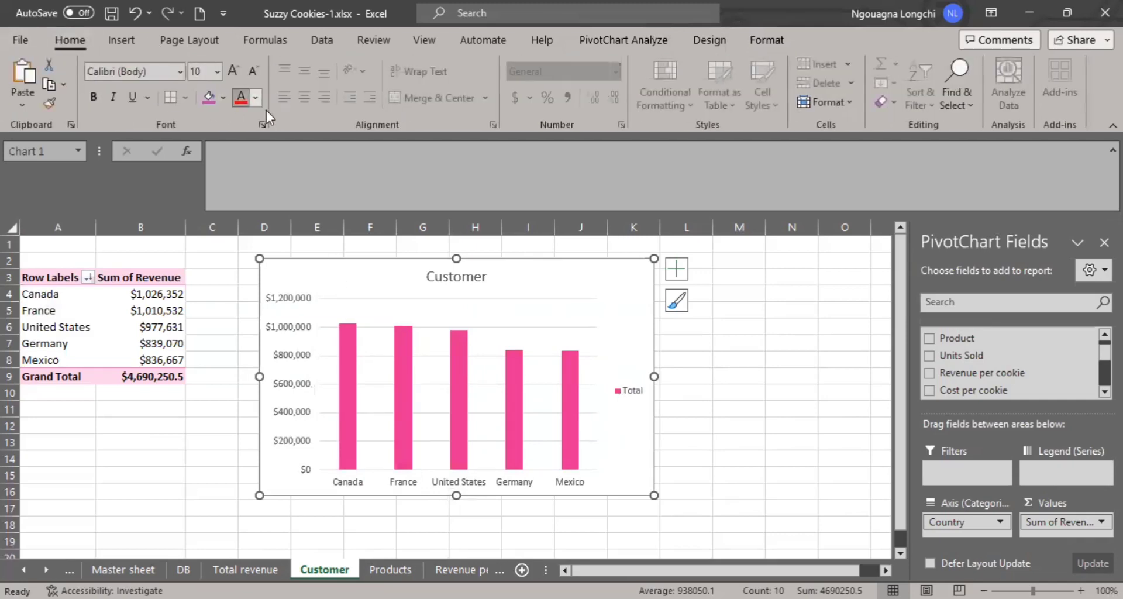
left_click(275, 340)
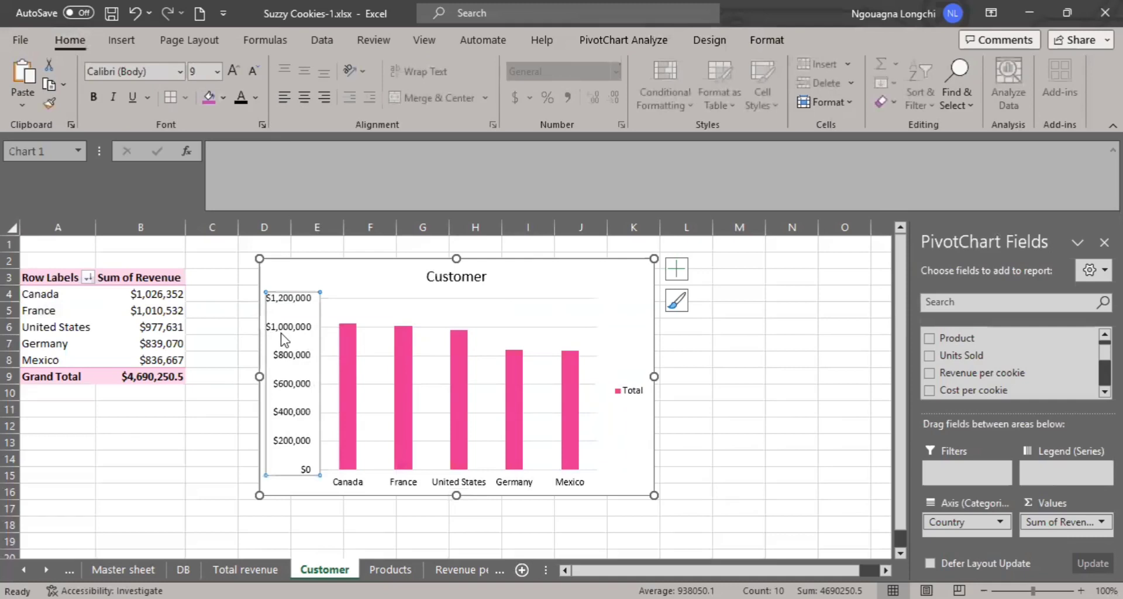
right_click(284, 331)
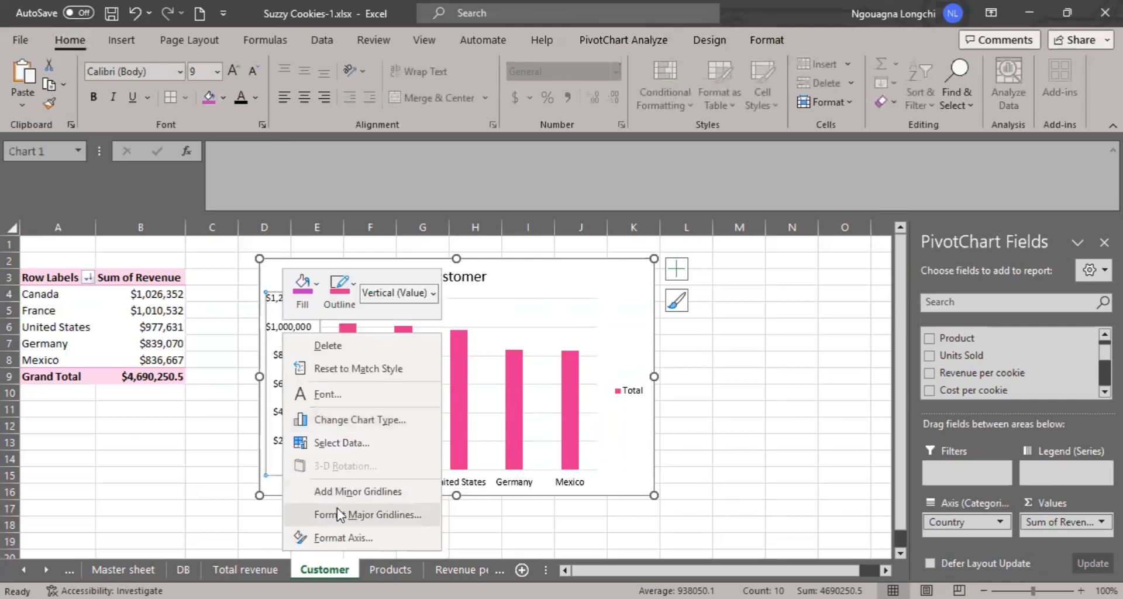
left_click(361, 539)
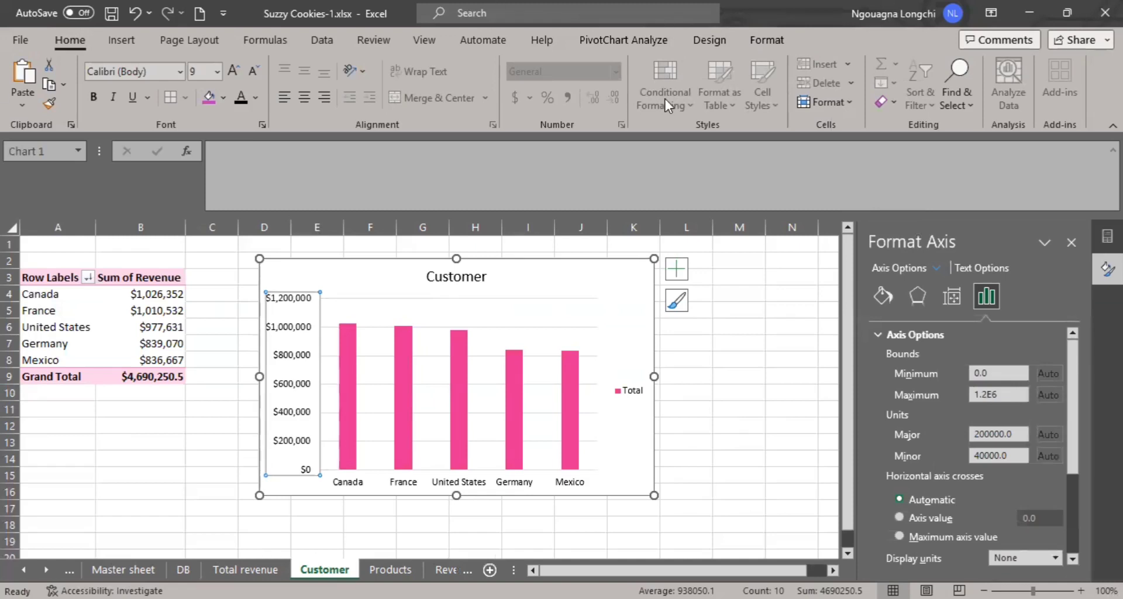
left_click(881, 295)
left_click(906, 359)
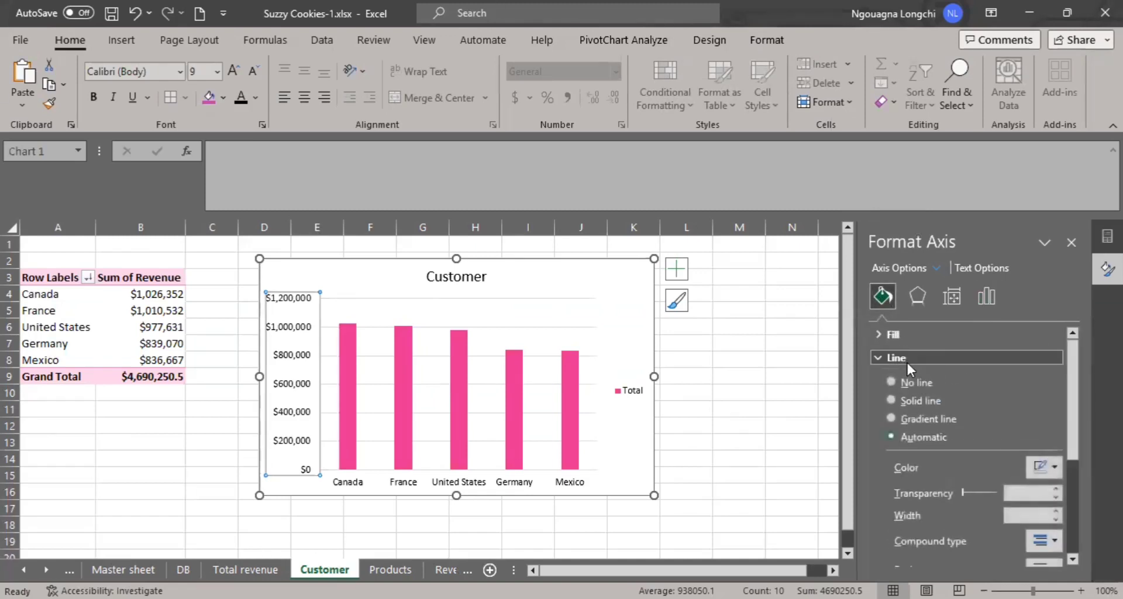
left_click(939, 401)
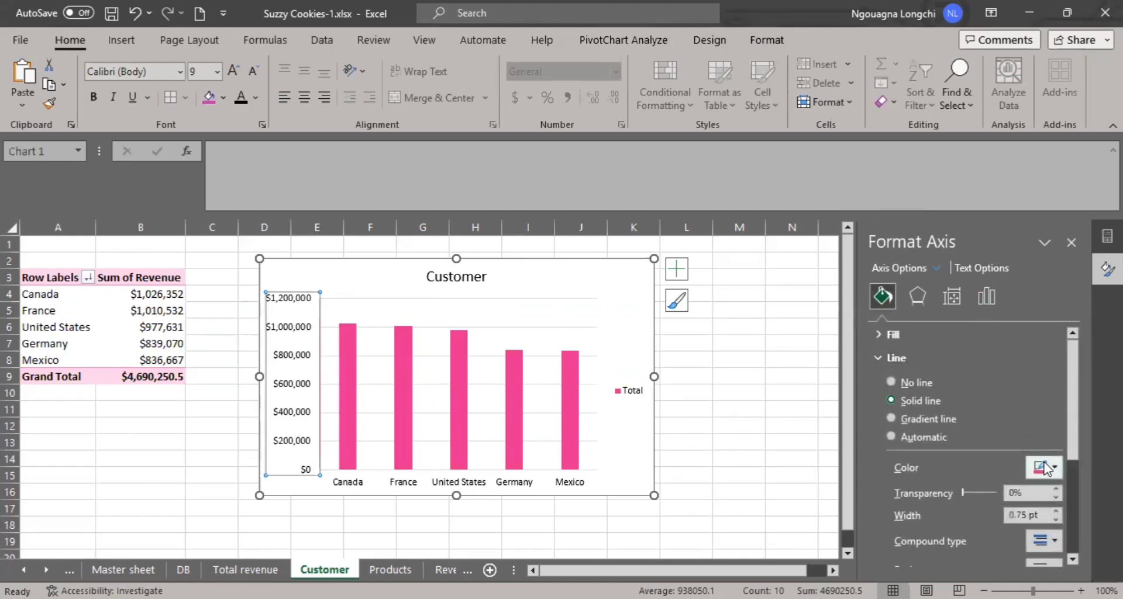
left_click(1045, 467)
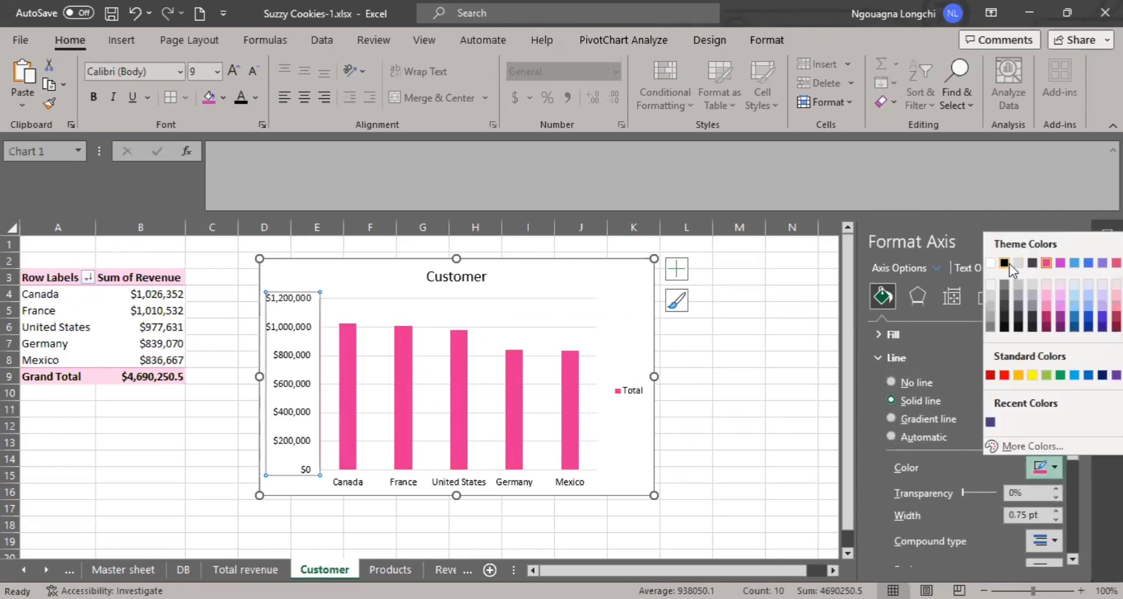
left_click(1008, 264)
left_click(792, 343)
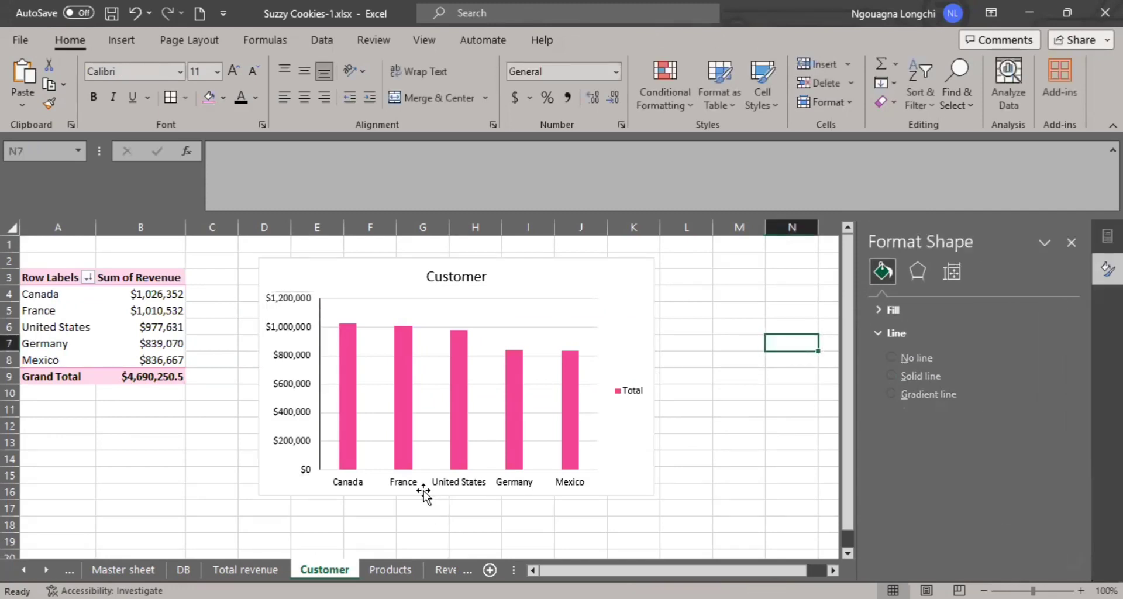
- Give the Customer chart's horizontal axis a solid black line and close the formatting options
left_click(403, 483)
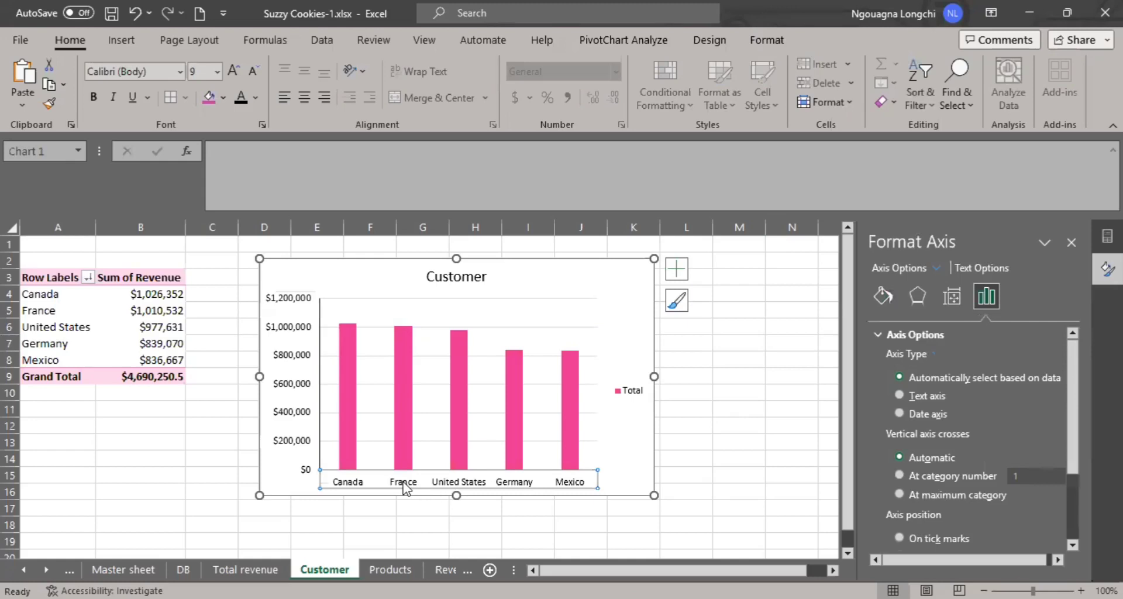
right_click(404, 487)
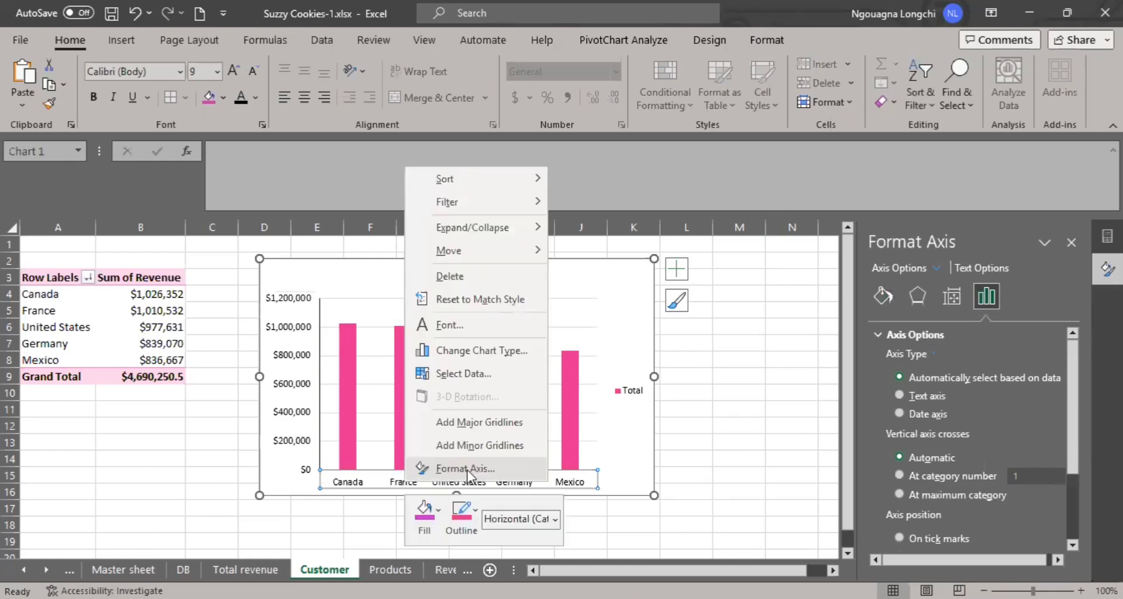
left_click(467, 470)
left_click(879, 298)
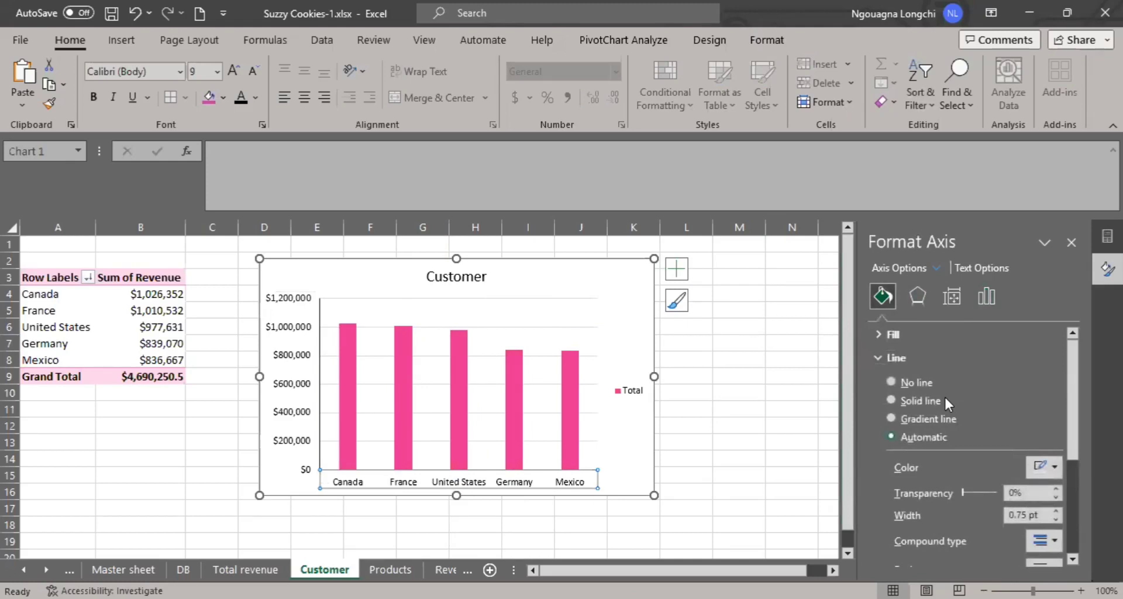
left_click(738, 442)
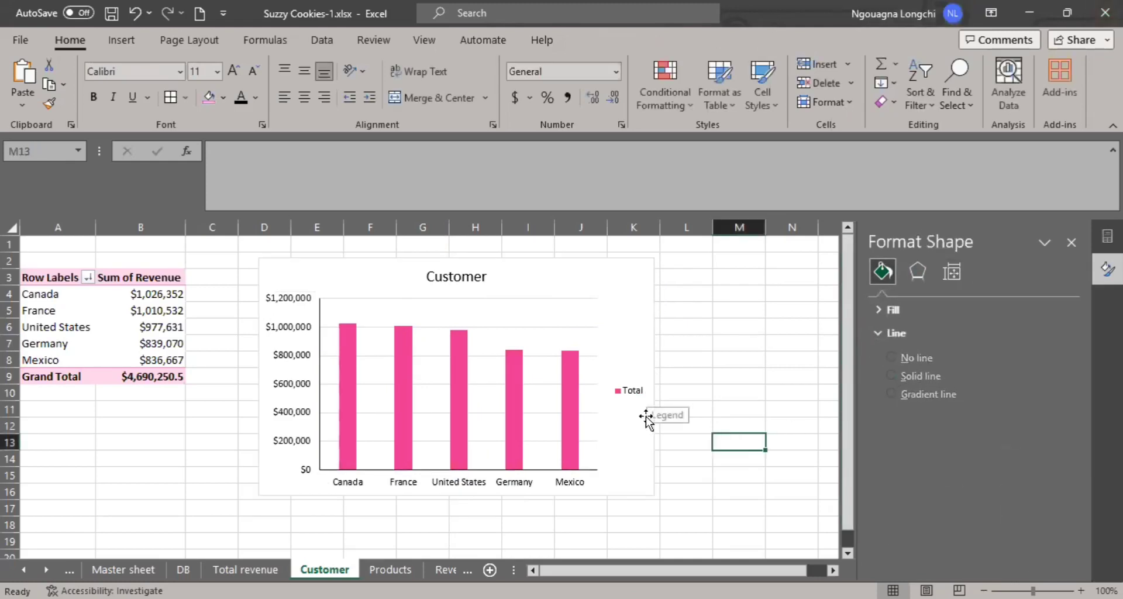
left_click(447, 261)
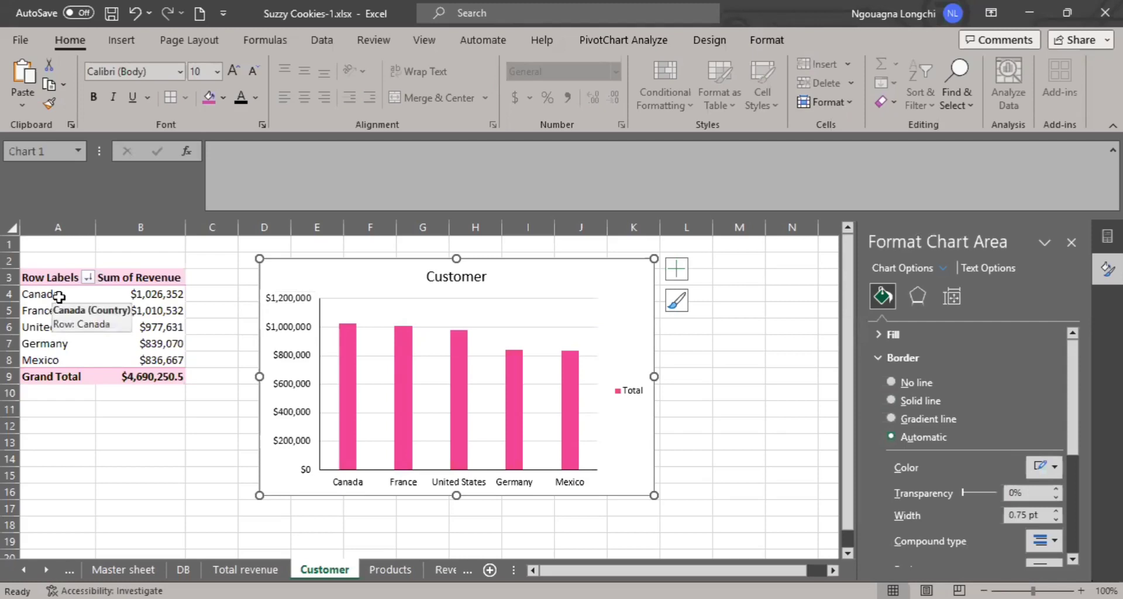
left_click(1071, 242)
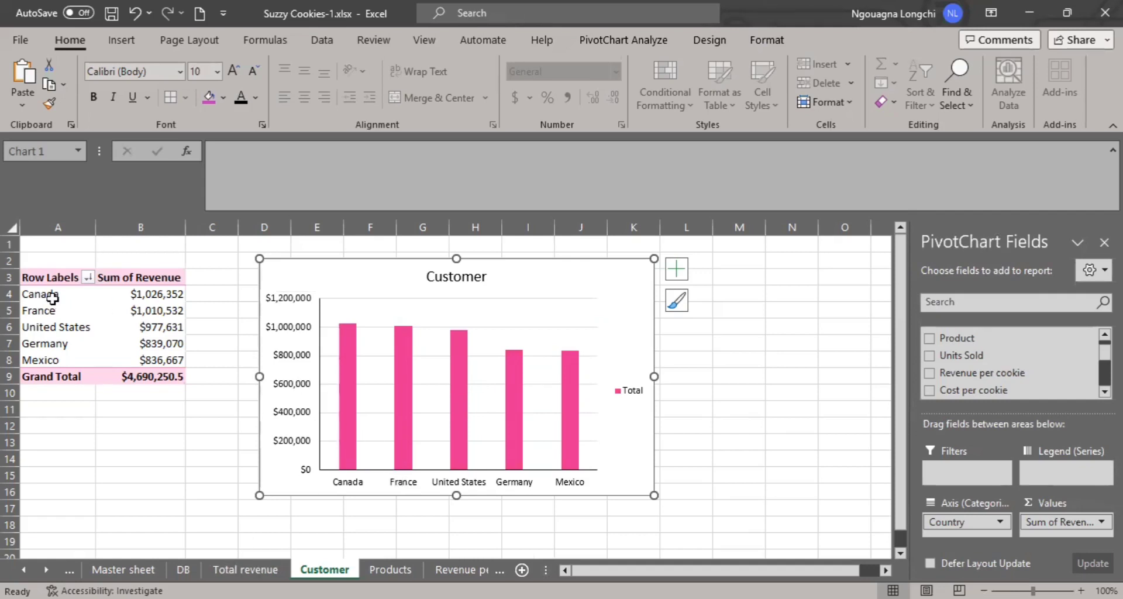
- Try to insert a filled map chart directly from the pivot table's country and revenue rows
left_click_drag(46, 299, 140, 358)
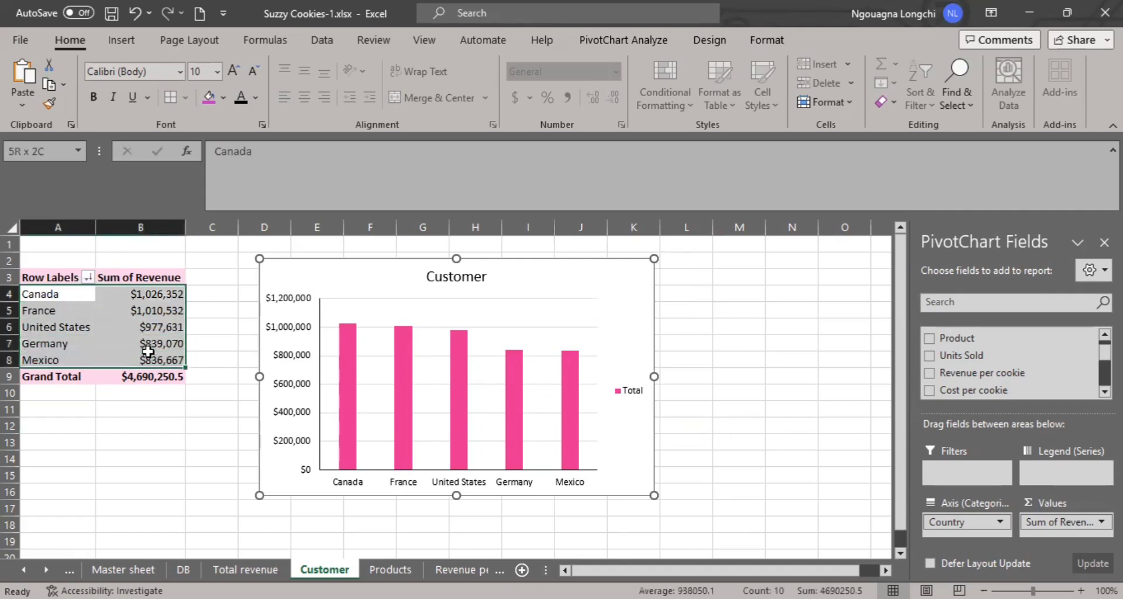
left_click(125, 43)
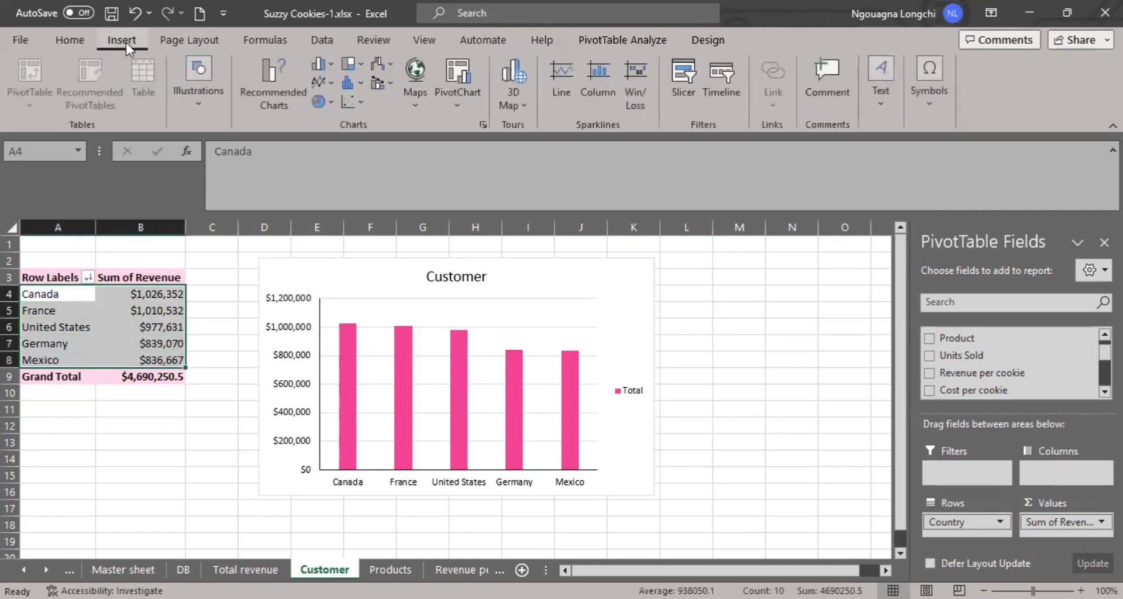
left_click(413, 85)
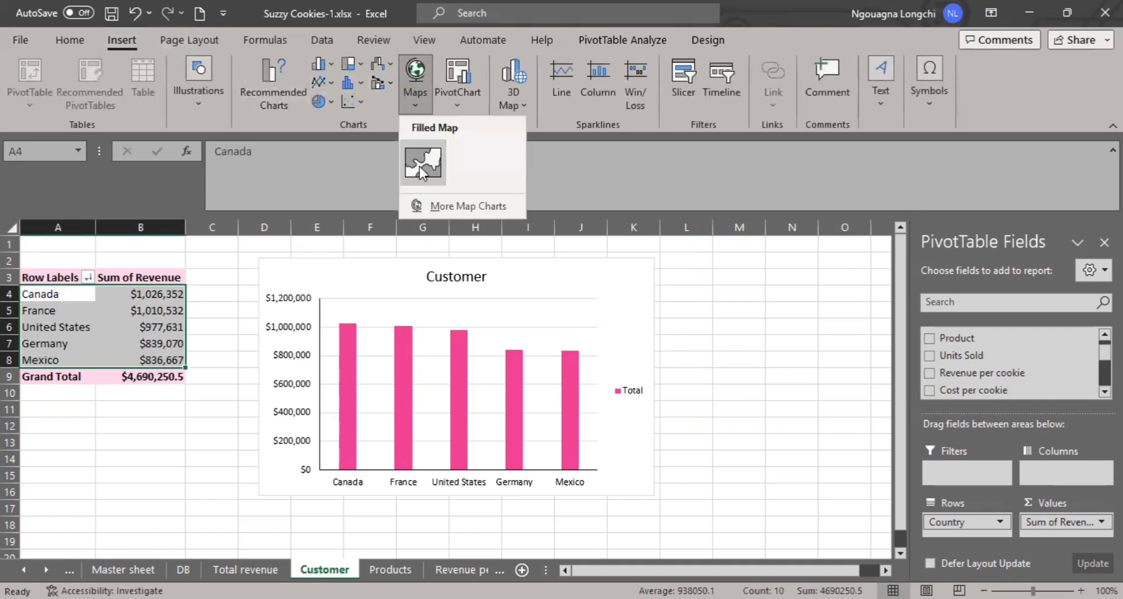
left_click(424, 165)
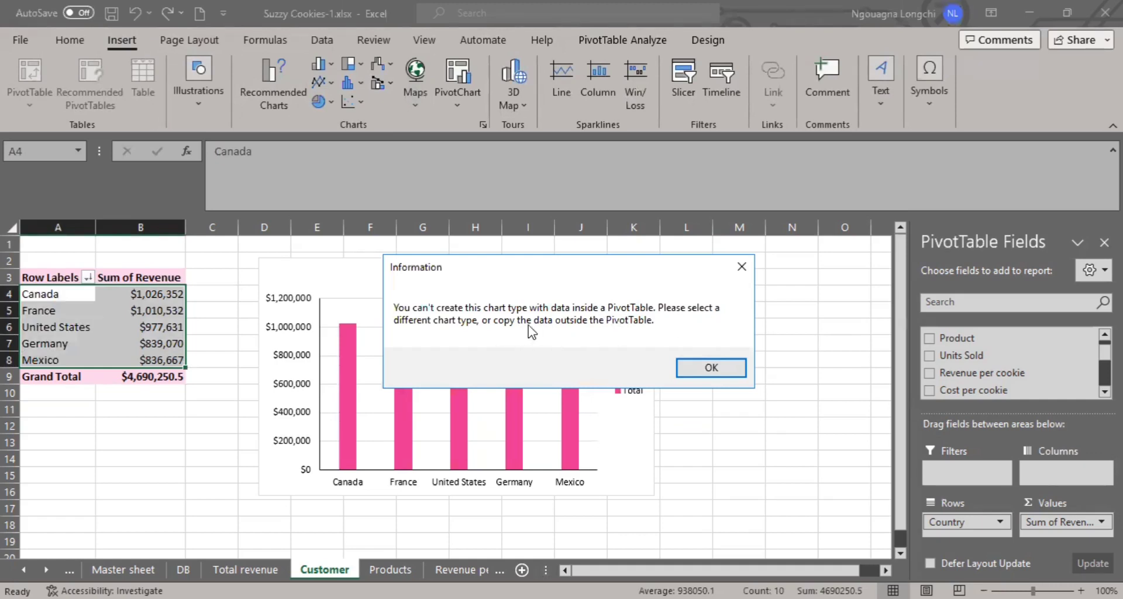
left_click(695, 369)
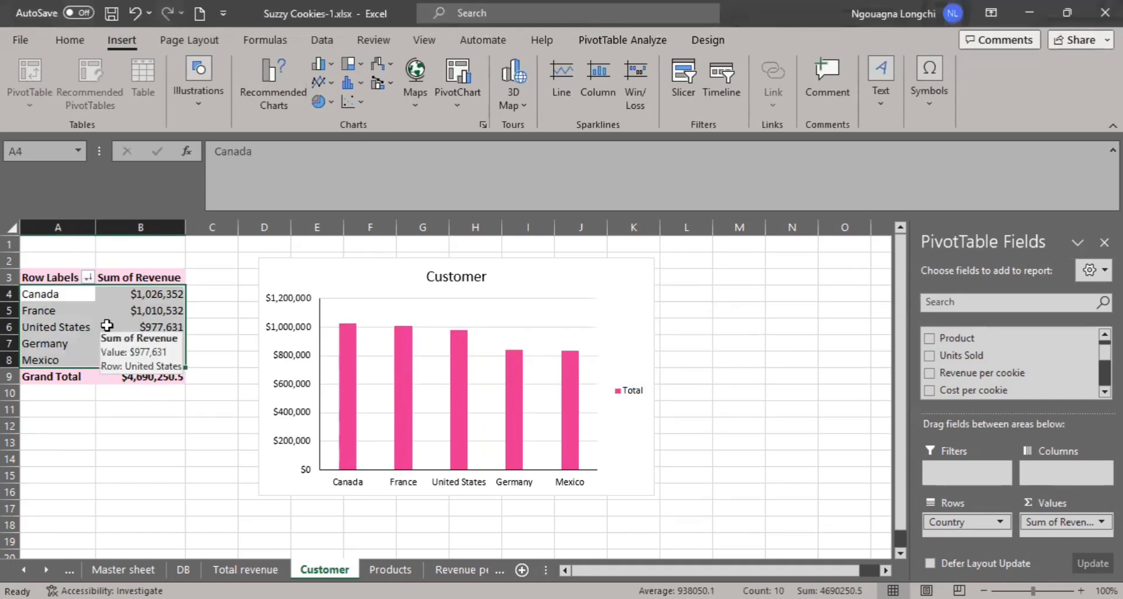
- Copy the pivot table's country and revenue rows and paste them as values starting at cell A17
key("ctrl+c")
scroll(143, 476, "down", 1)
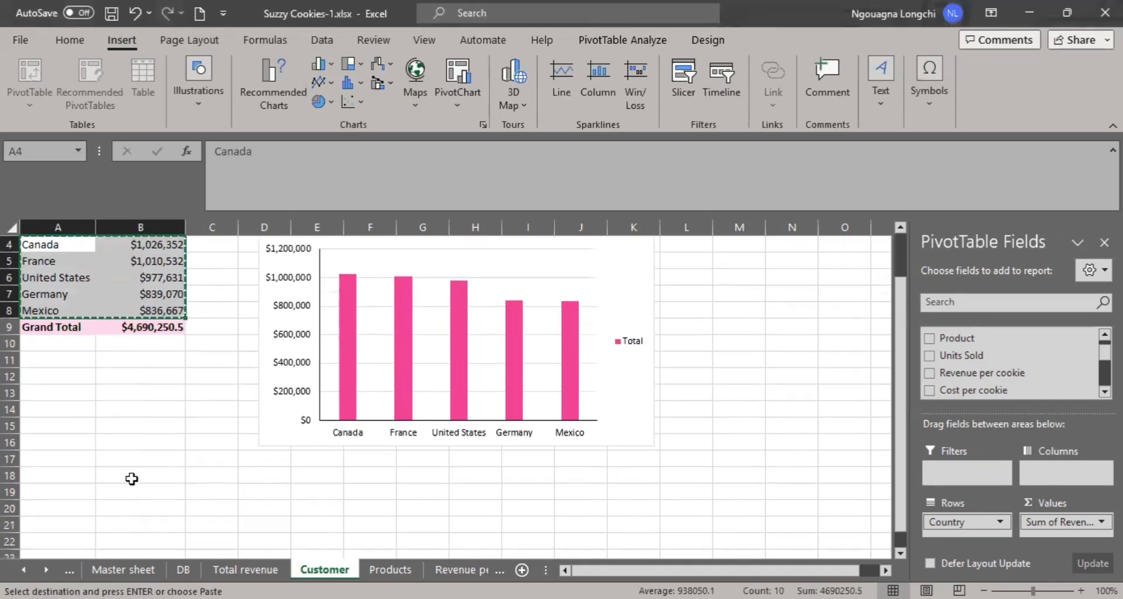
right_click(64, 461)
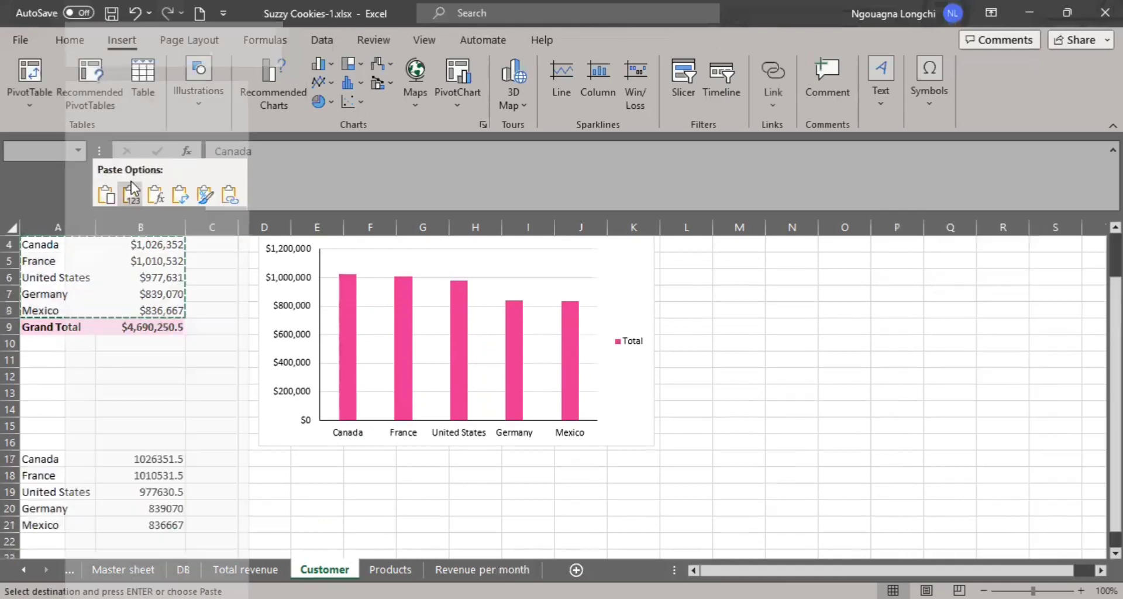
key("v")
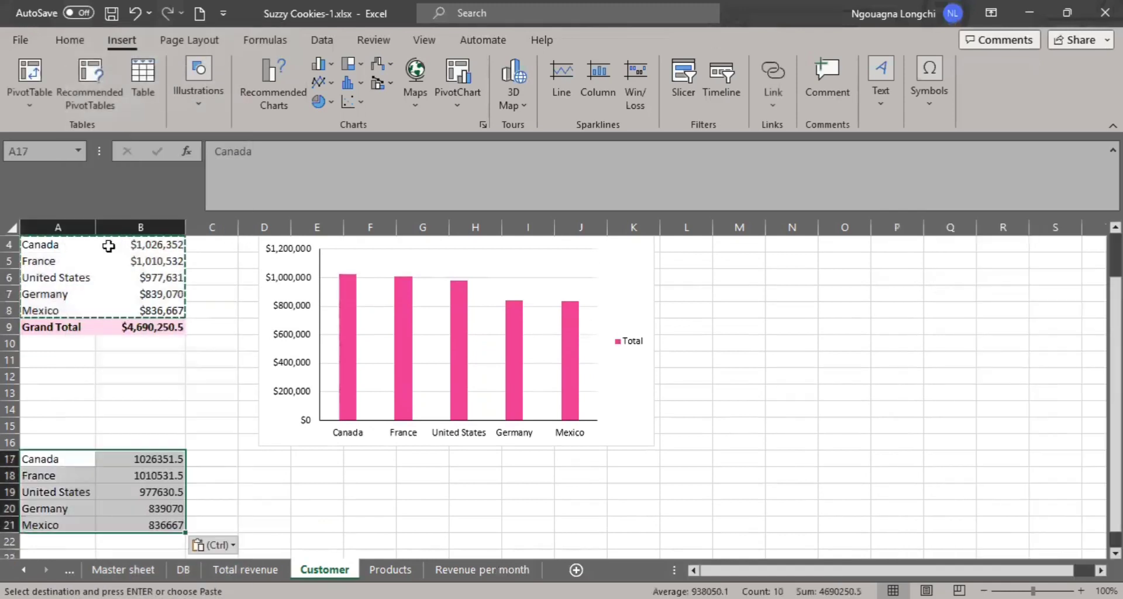
- Format the pasted revenue values in B17:B21 as Currency with one decimal place
left_click(61, 39)
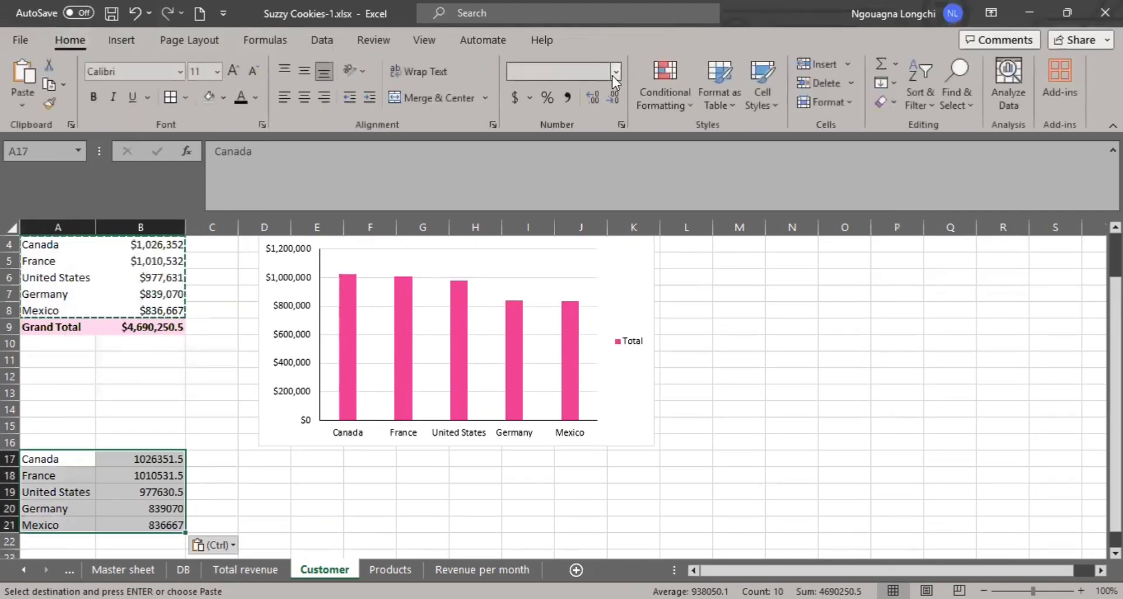
left_click(612, 76)
left_click(166, 457)
key("Escape")
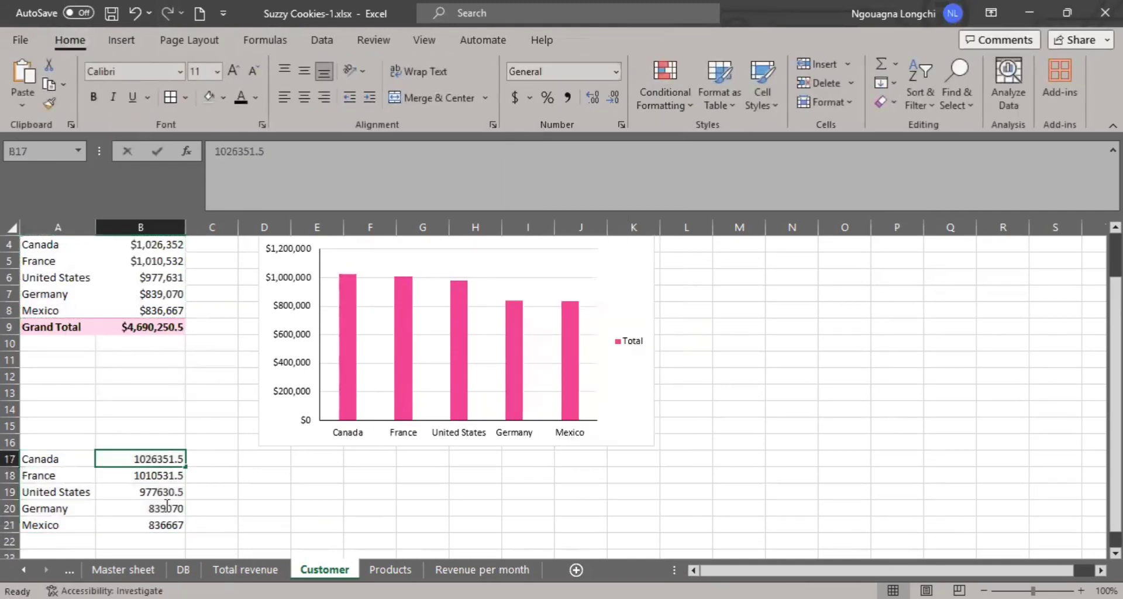
left_click(218, 491)
left_click_drag(152, 459, 156, 524)
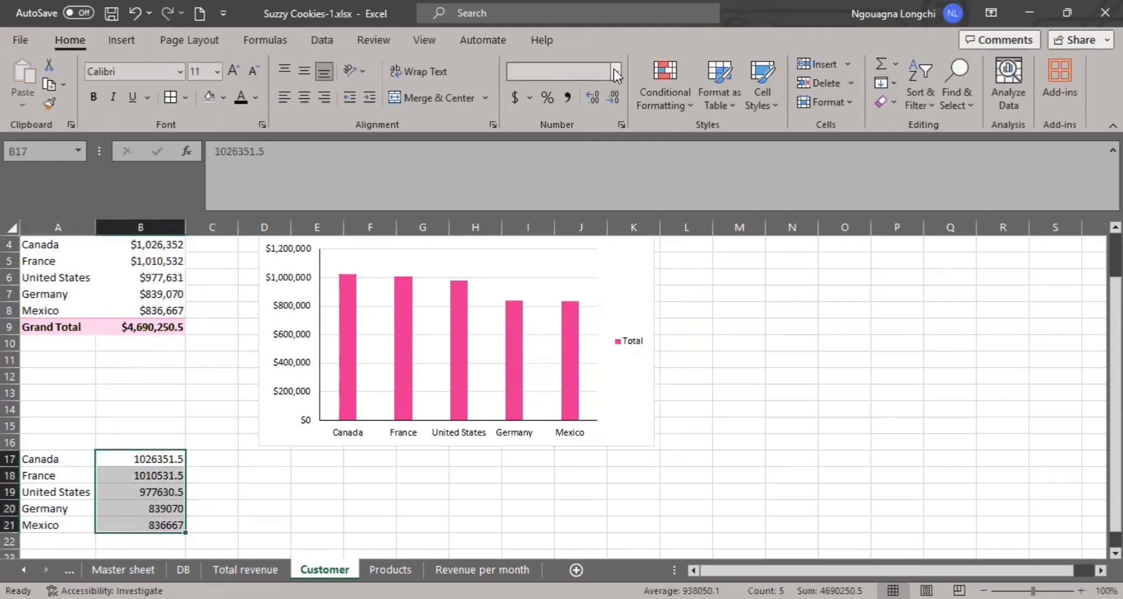
left_click(612, 71)
left_click(601, 182)
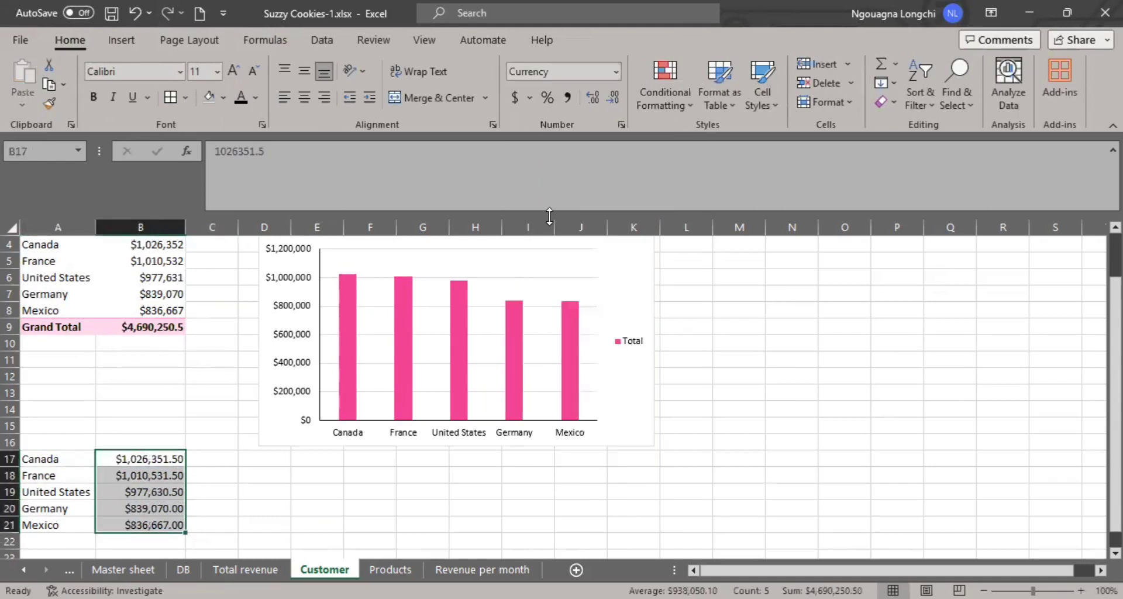
left_click(613, 98)
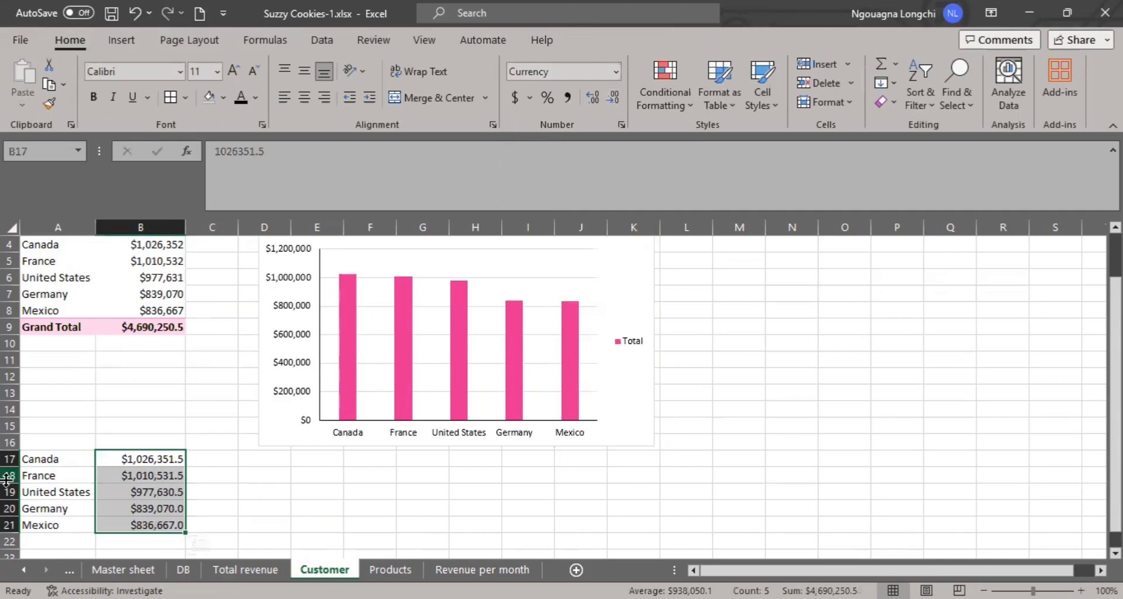
- Try a filled map chart from the pasted data in A17:B21 and delete it
left_click_drag(33, 460, 174, 528)
left_click(122, 40)
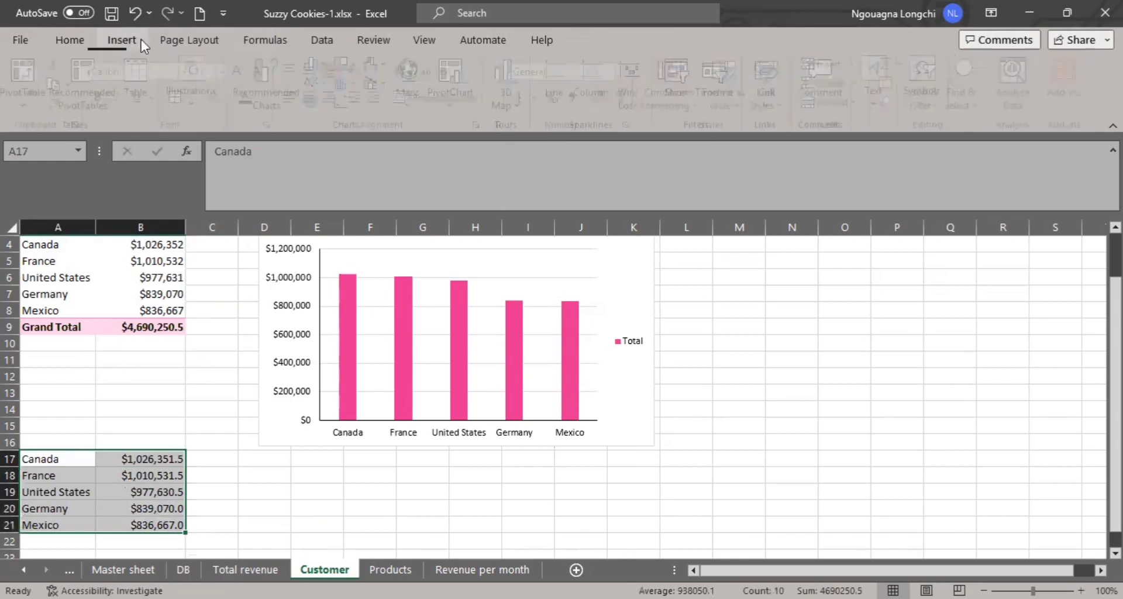
left_click(408, 83)
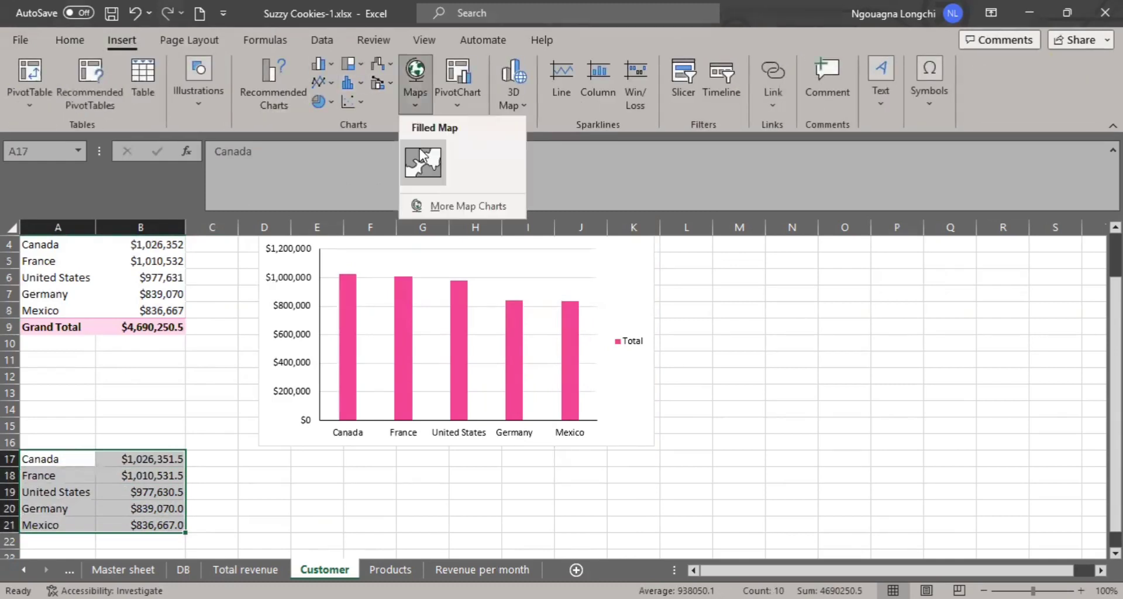
left_click(421, 154)
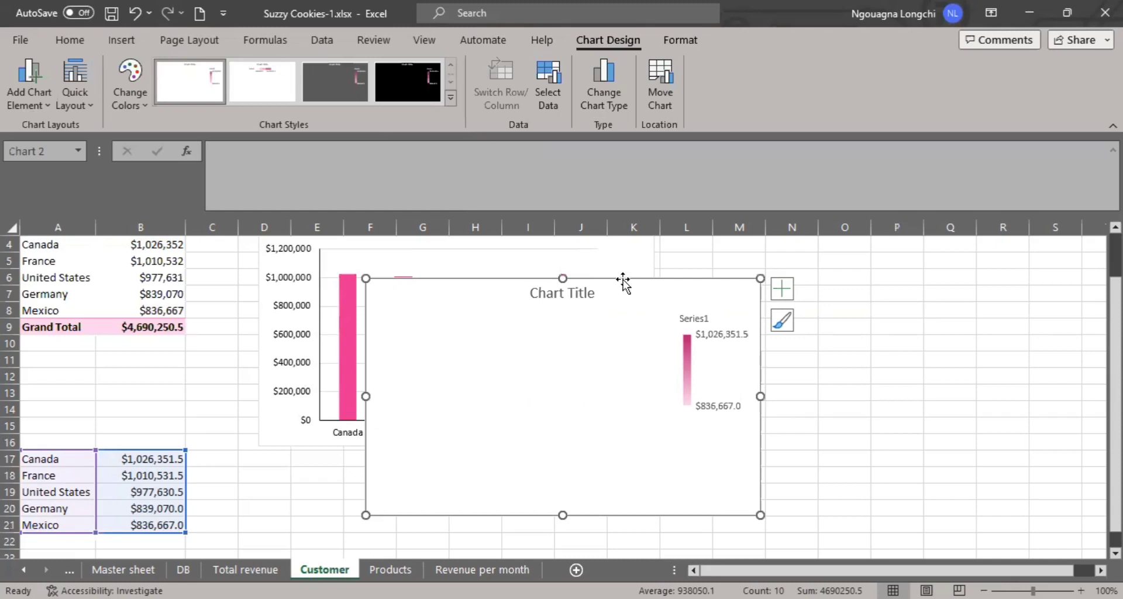
key("Delete")
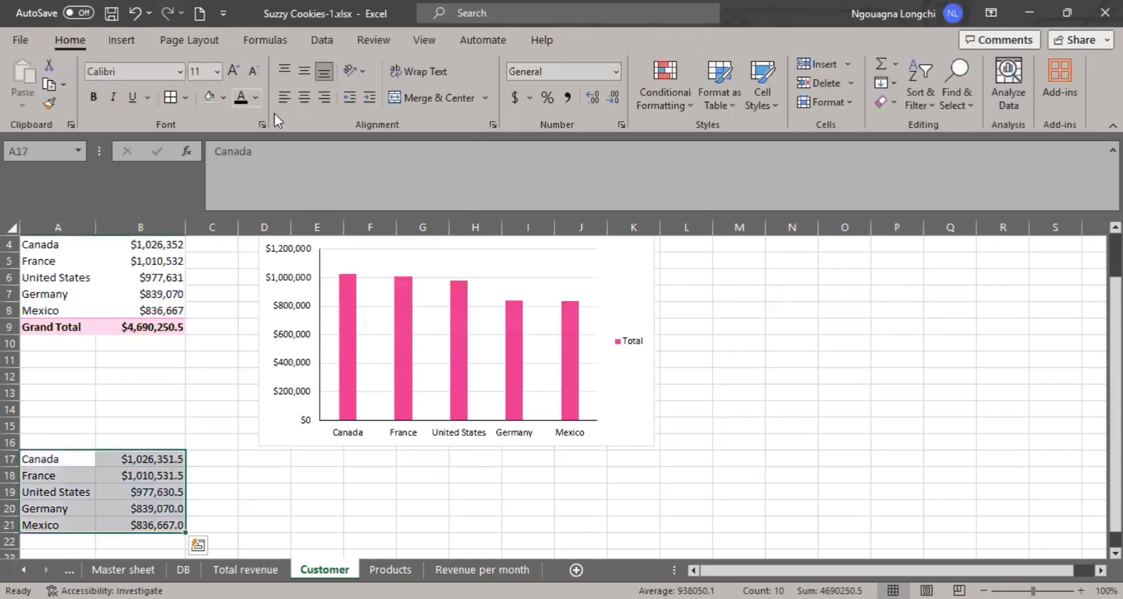
- Insert a Filled Map chart from A17:B21 using the full list of chart types and shift it slightly
left_click(127, 41)
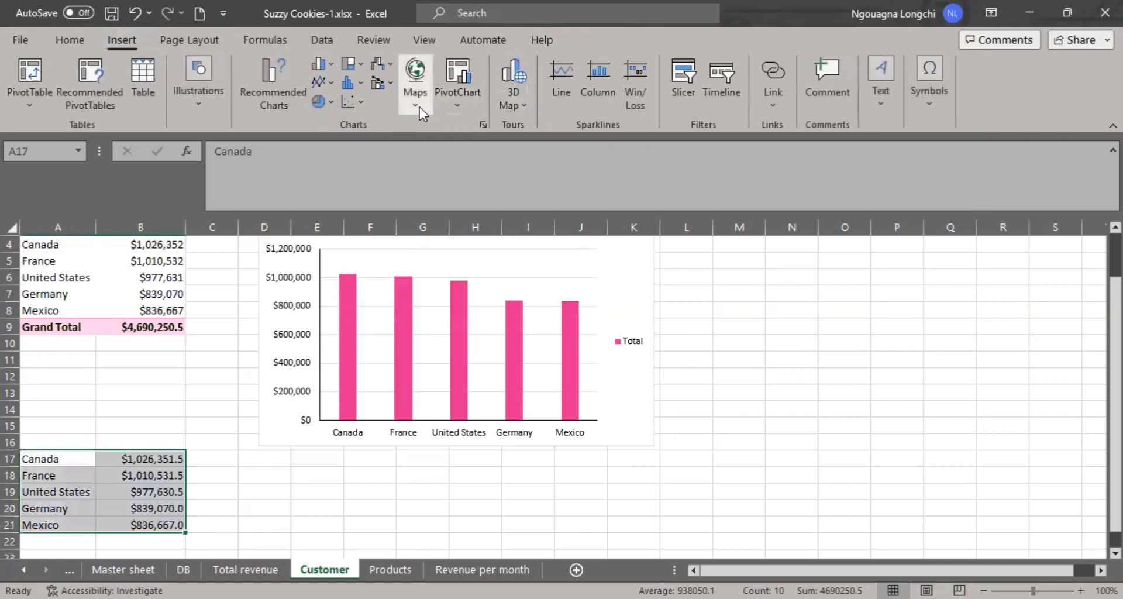
left_click(419, 107)
left_click(464, 206)
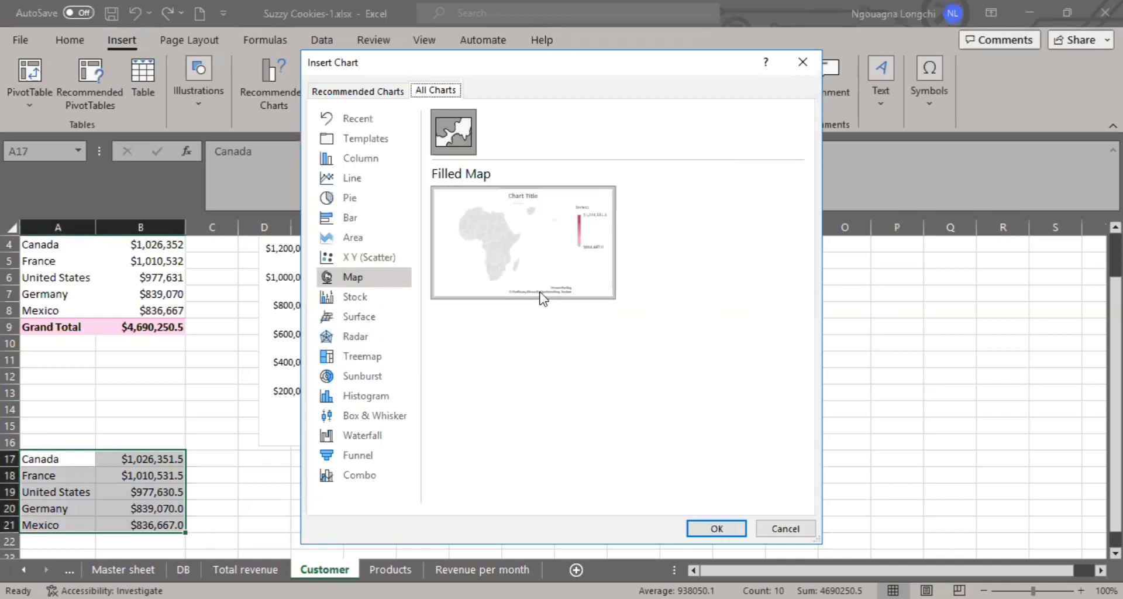
mouse_move(496, 286)
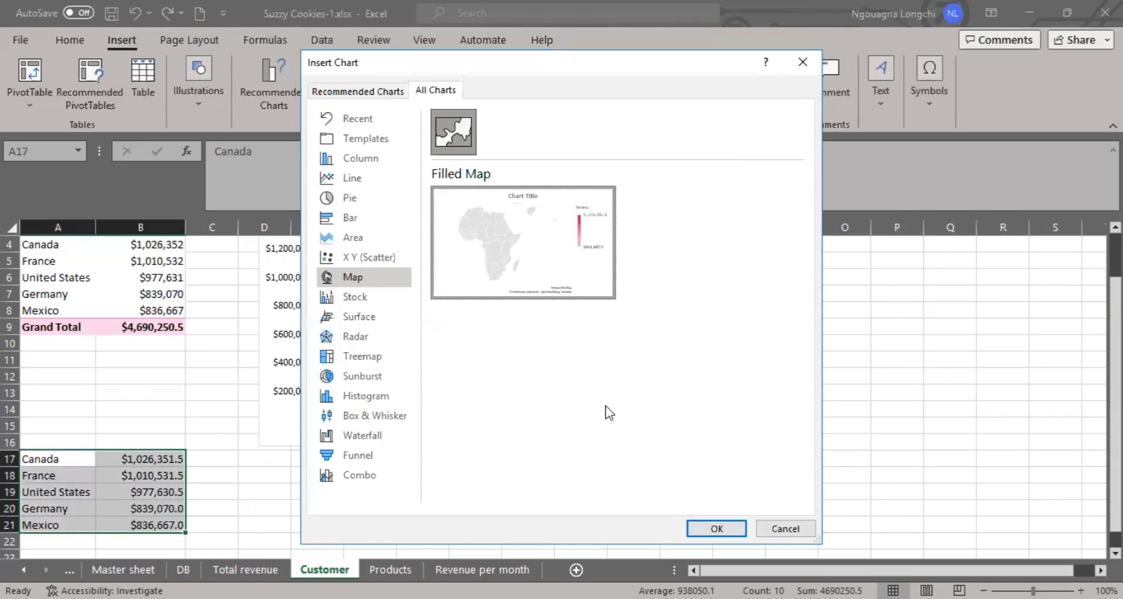
left_click(707, 529)
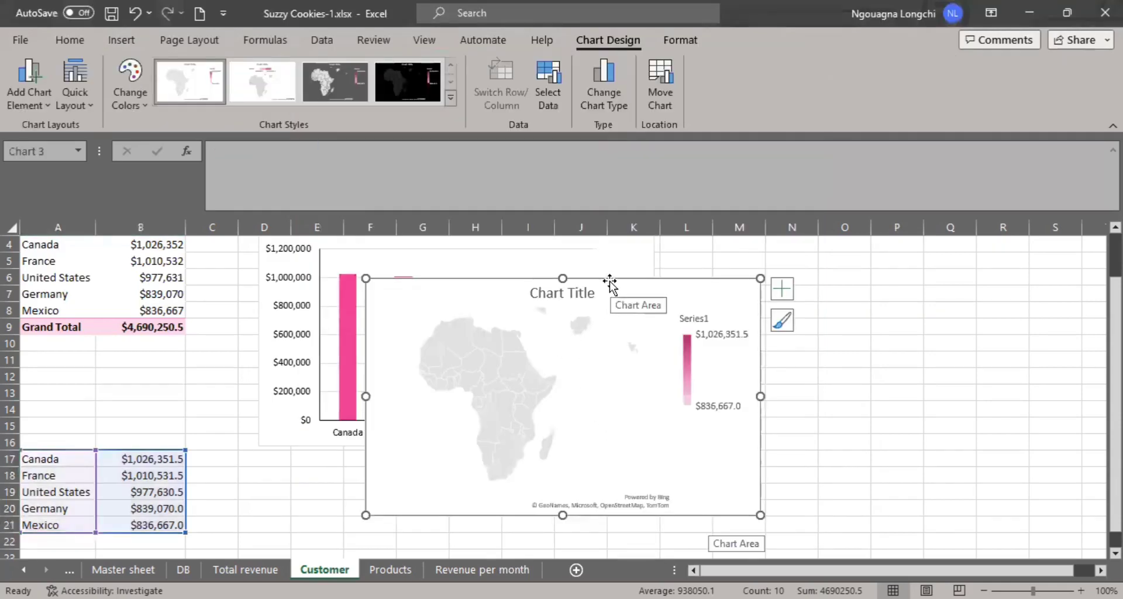
left_click_drag(608, 293, 588, 278)
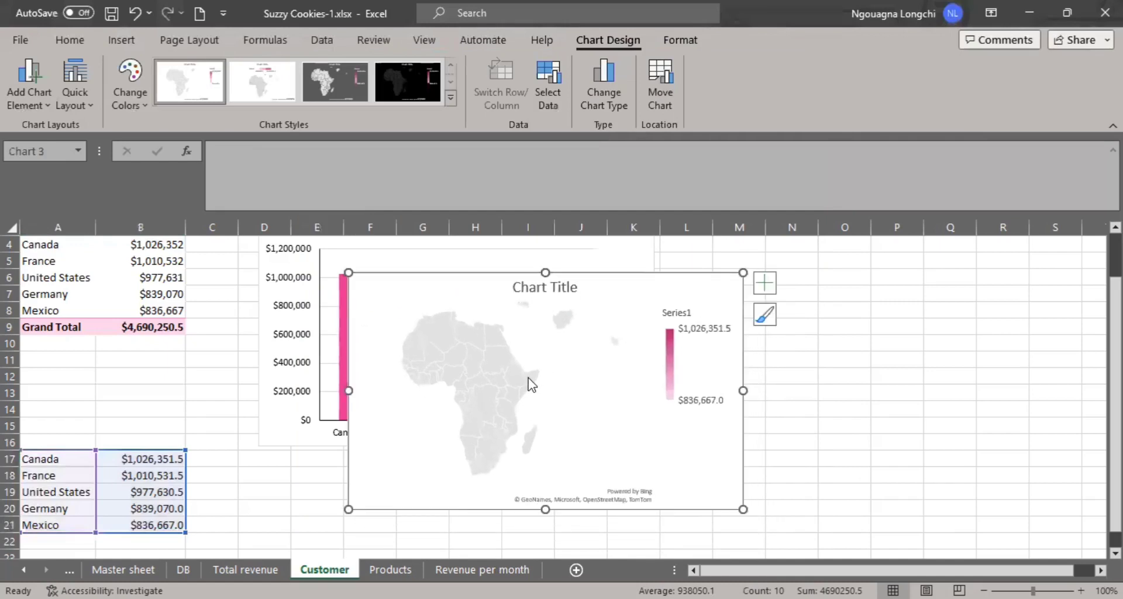
left_click(529, 384)
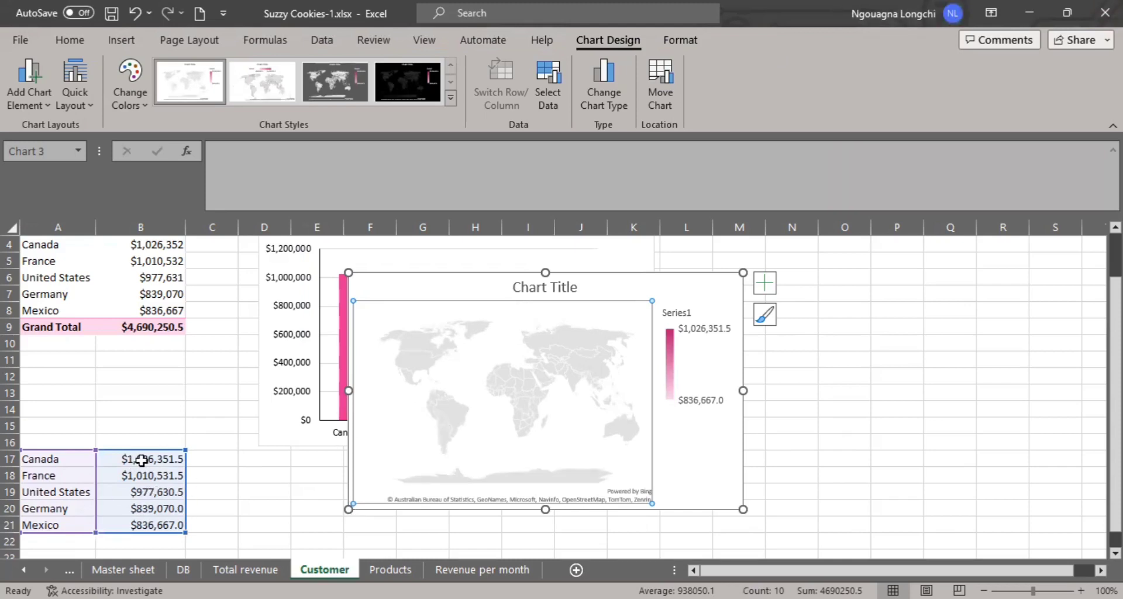
- Apply the second chart style to the map chart and accept sending its data to Bing
left_click(142, 460)
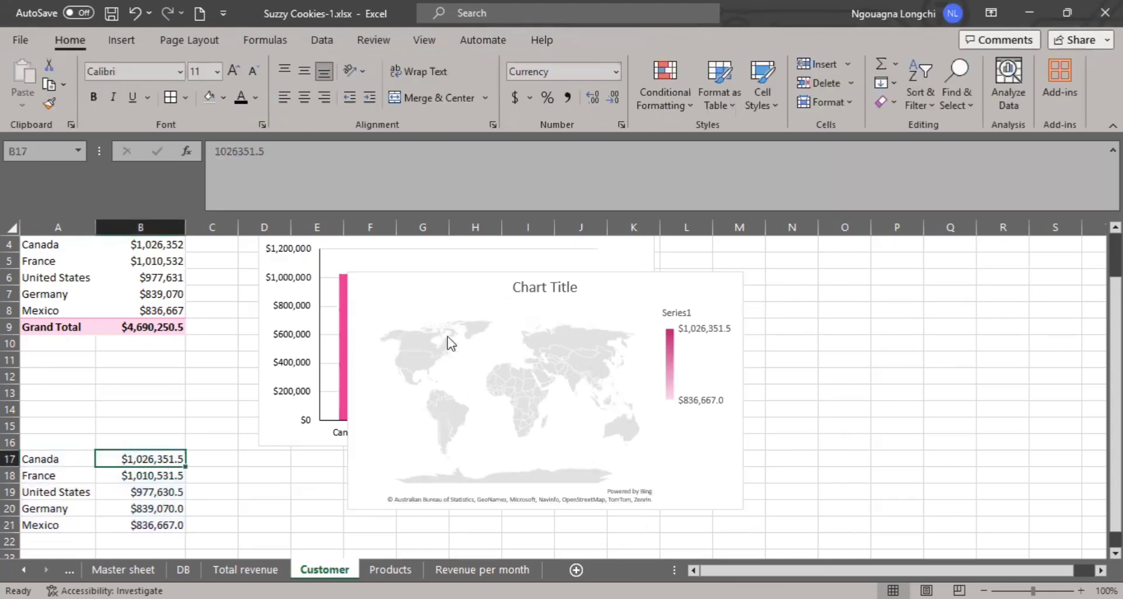
left_click(599, 358)
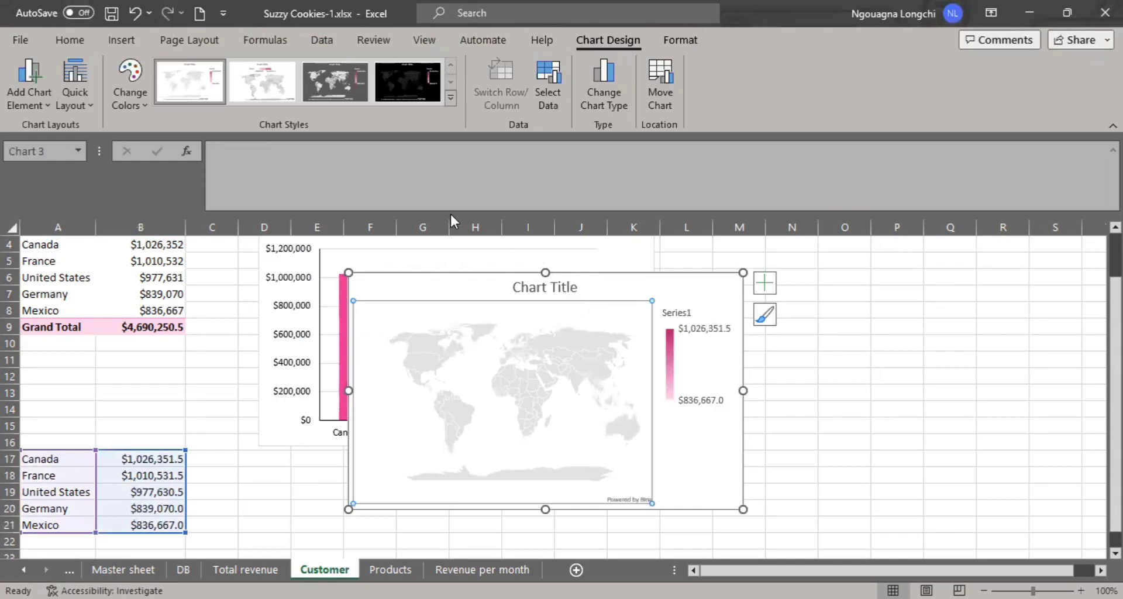
left_click(552, 287)
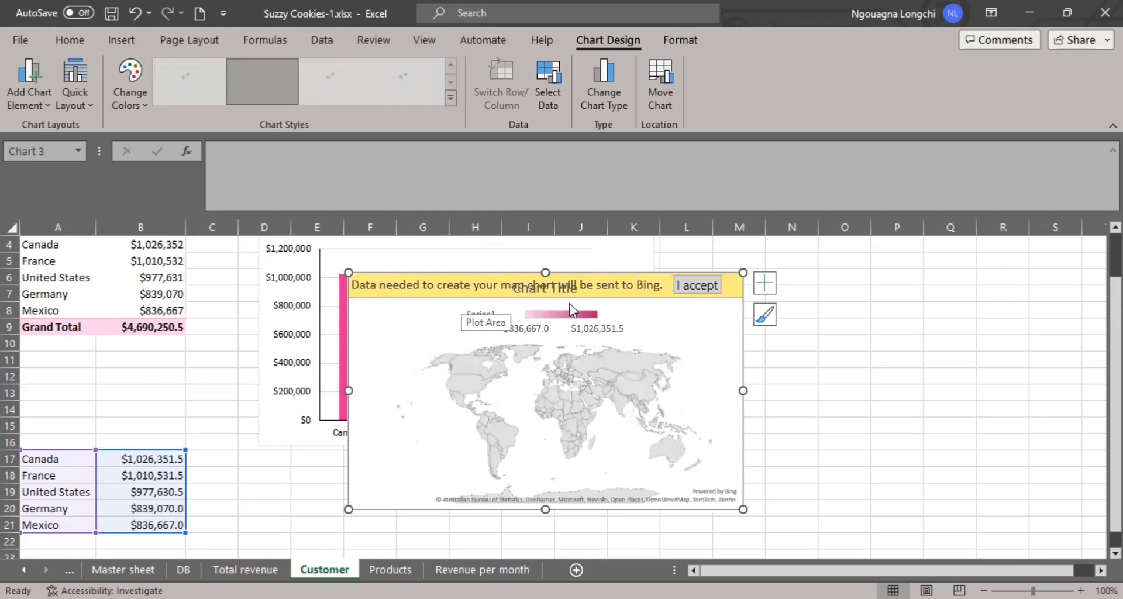
left_click(697, 286)
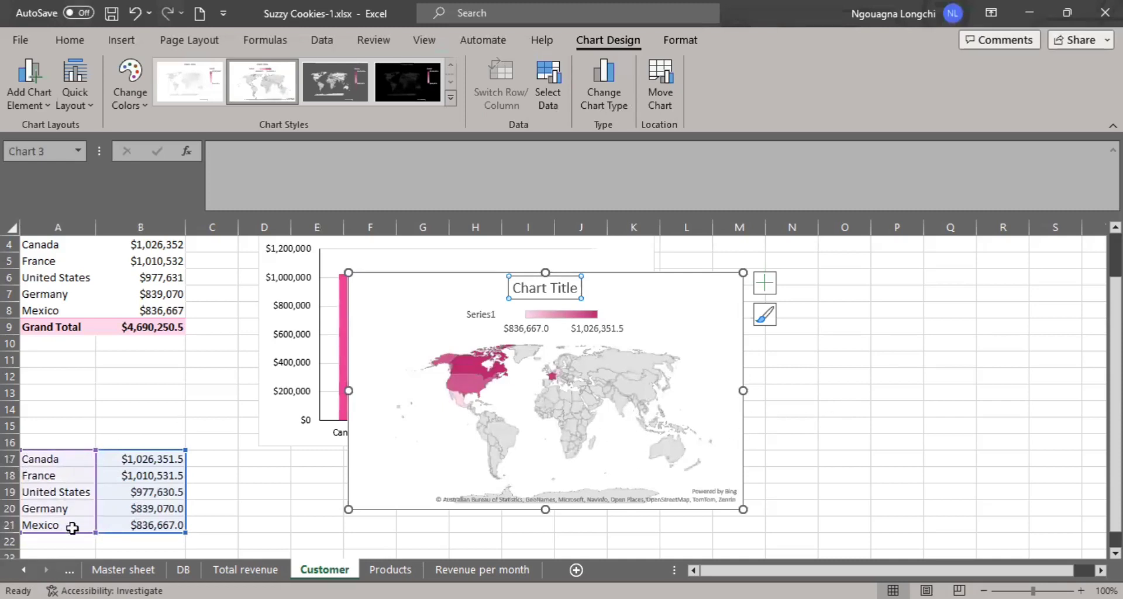
- Change the map chart's title to "Country"
mouse_move(565, 413)
mouse_move(464, 367)
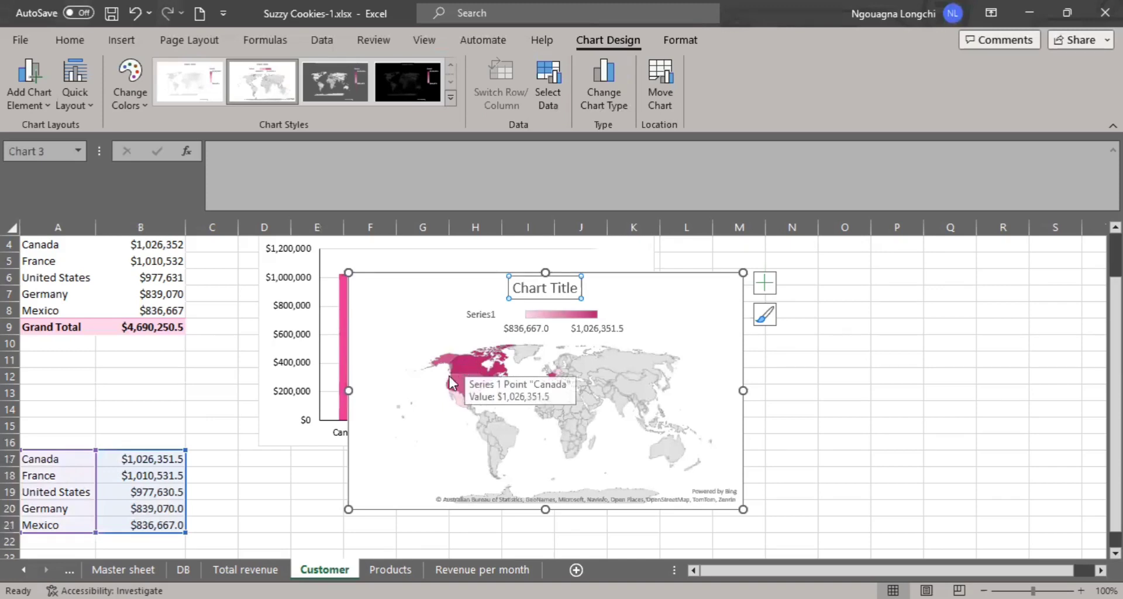
mouse_move(470, 391)
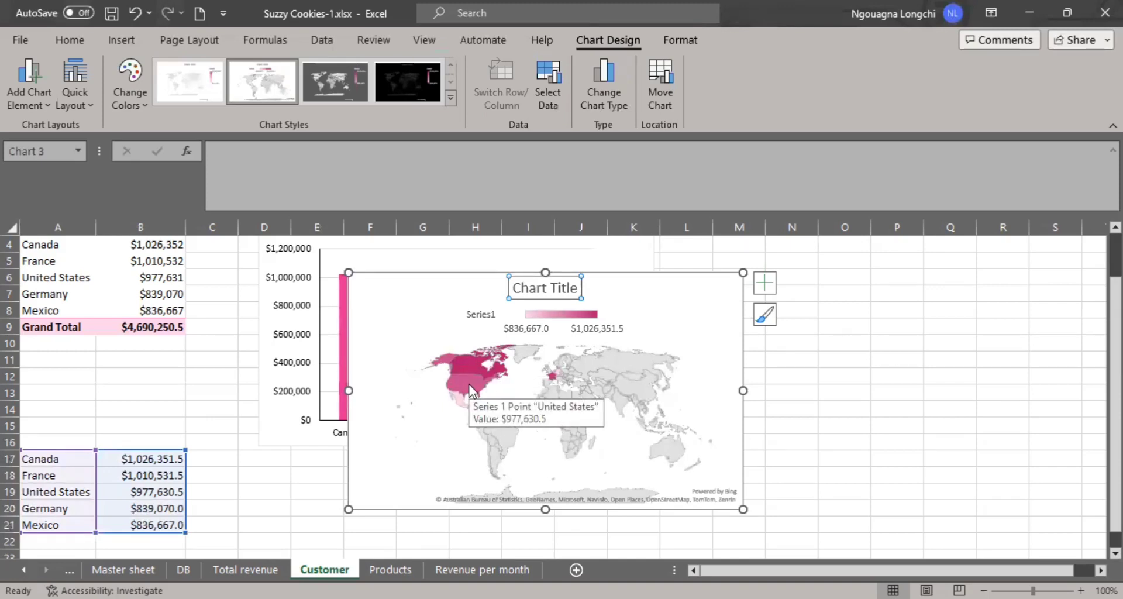
mouse_move(556, 376)
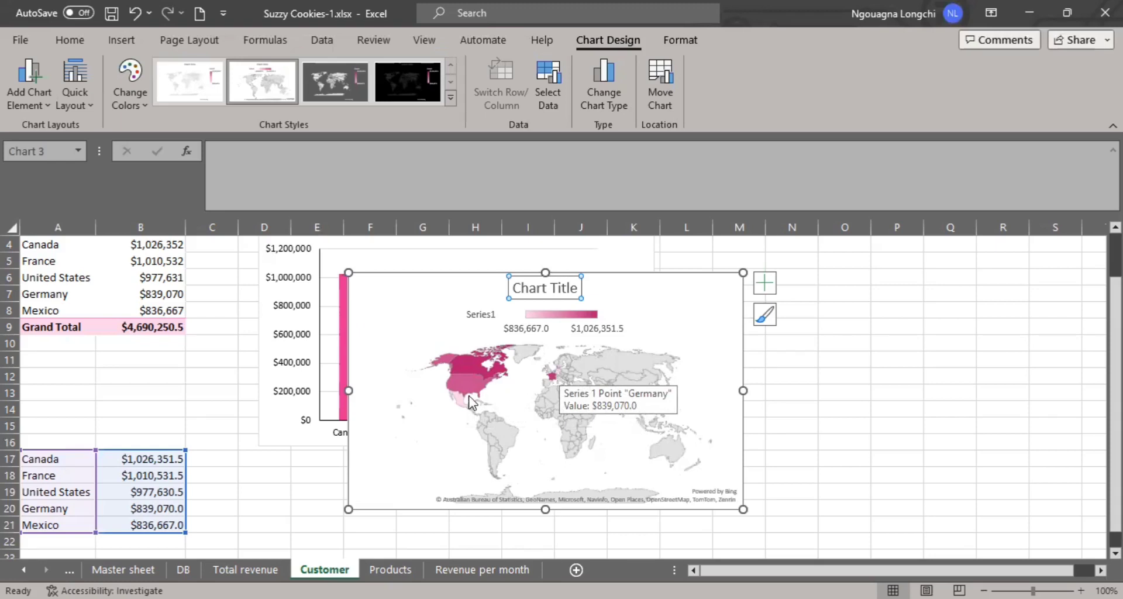
left_click(561, 286)
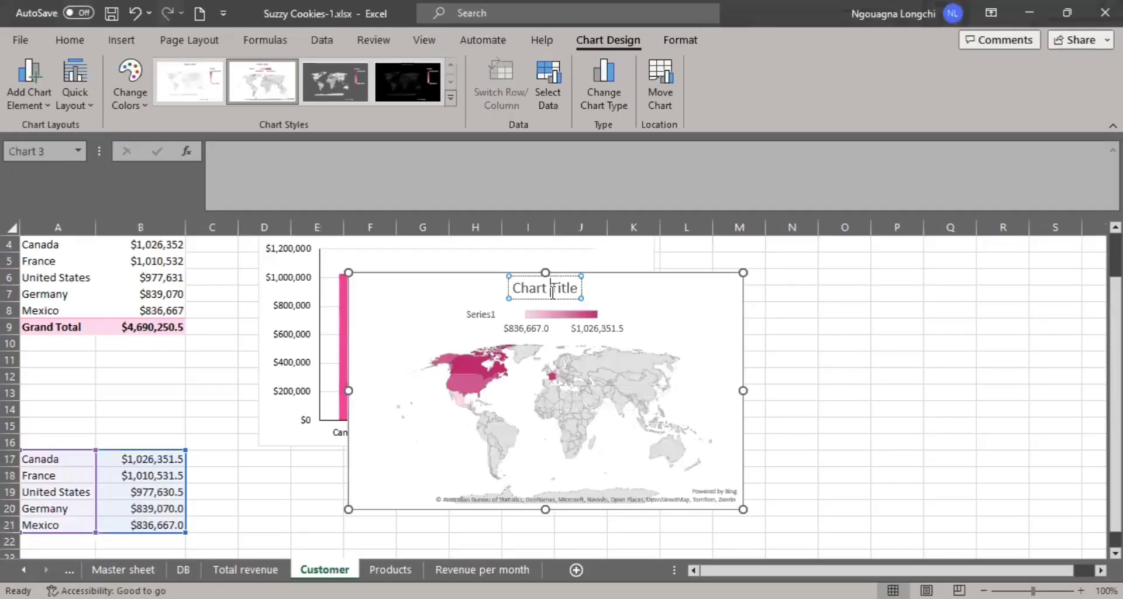
triple_click(552, 292)
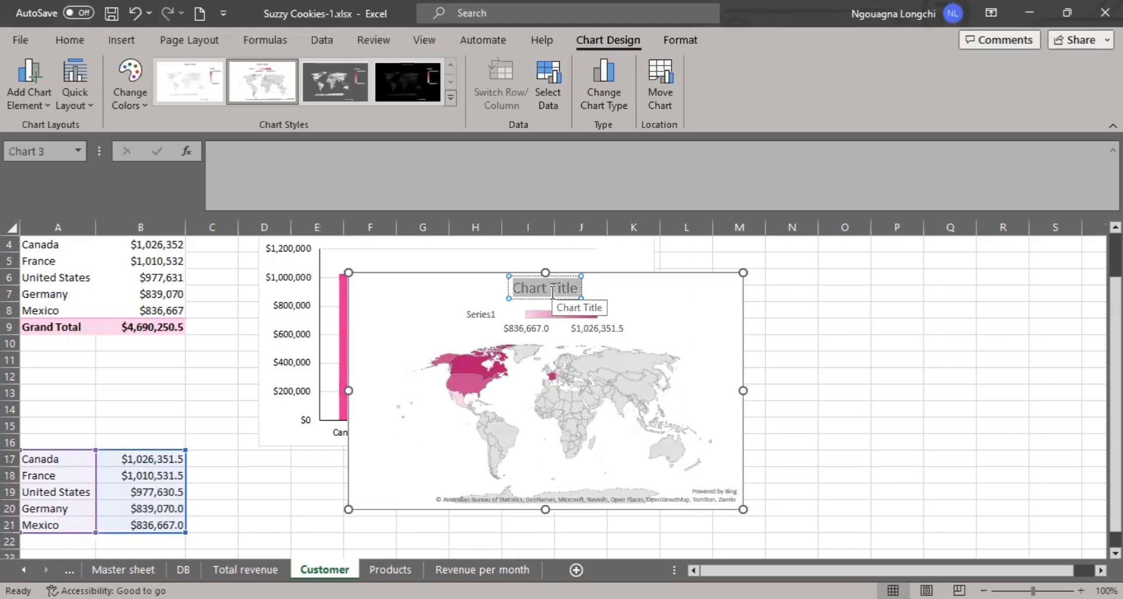
type("C")
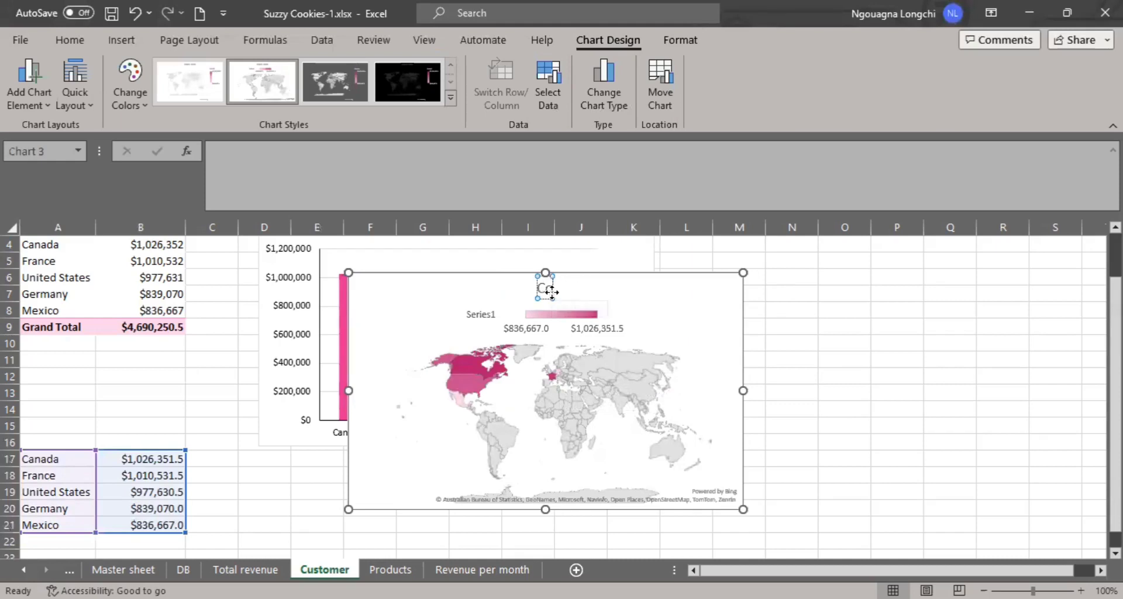
type("ount")
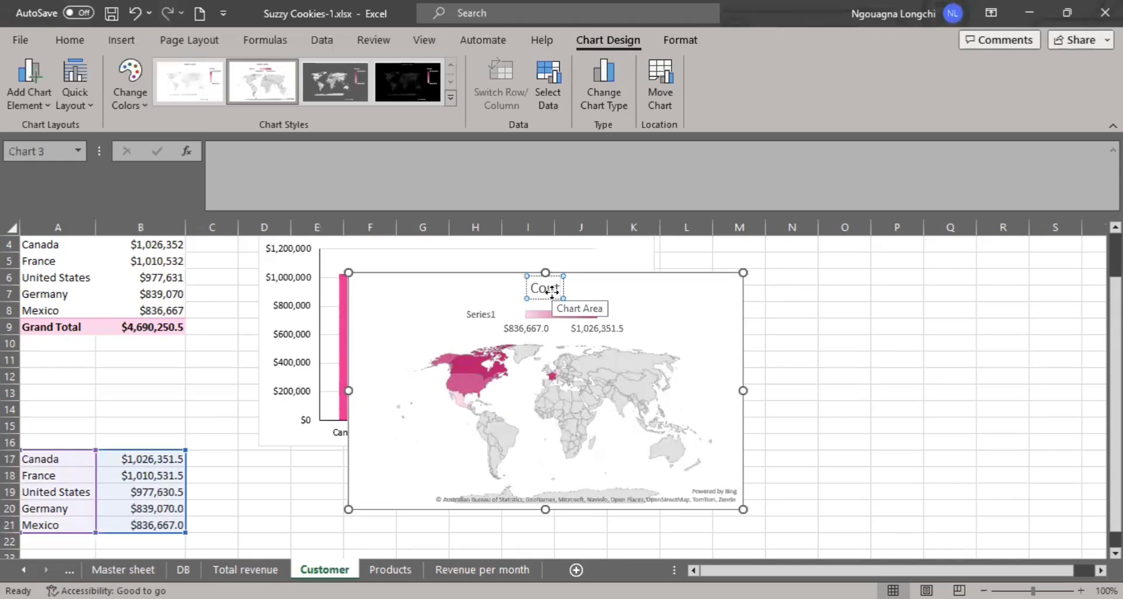
type("ry")
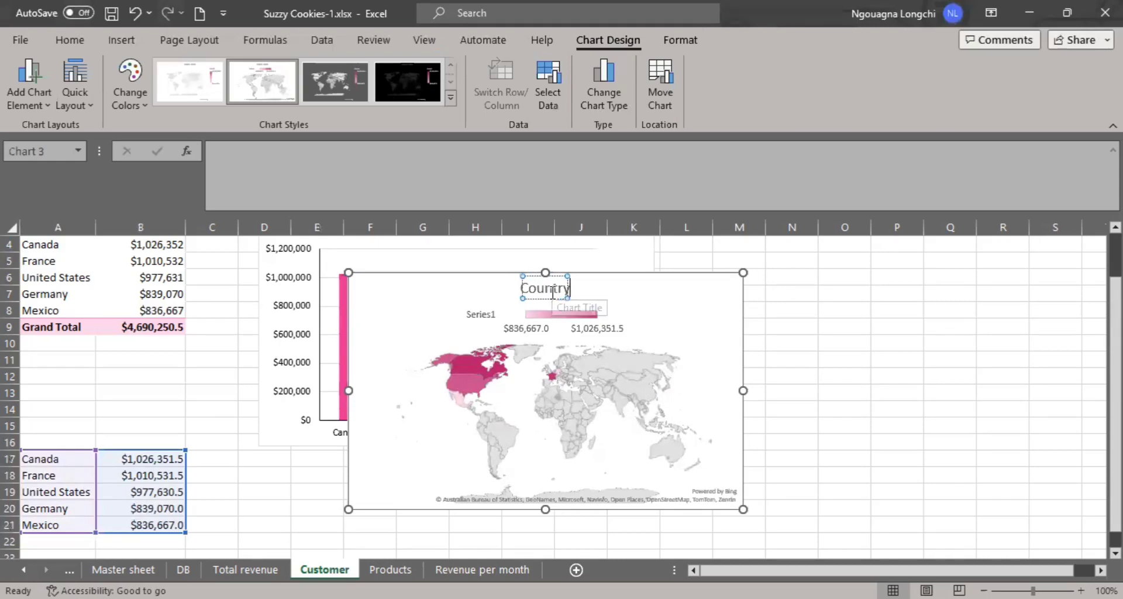
left_click(787, 326)
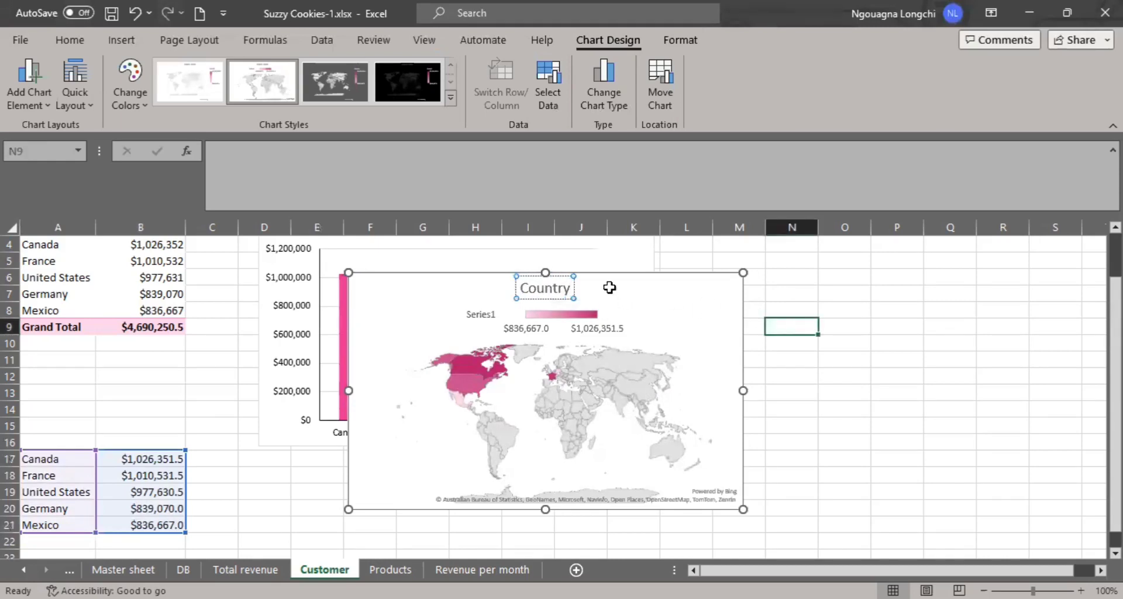
- Move the Country map chart beside the Customer column chart so the two no longer overlap
left_click(550, 295)
left_click(597, 268)
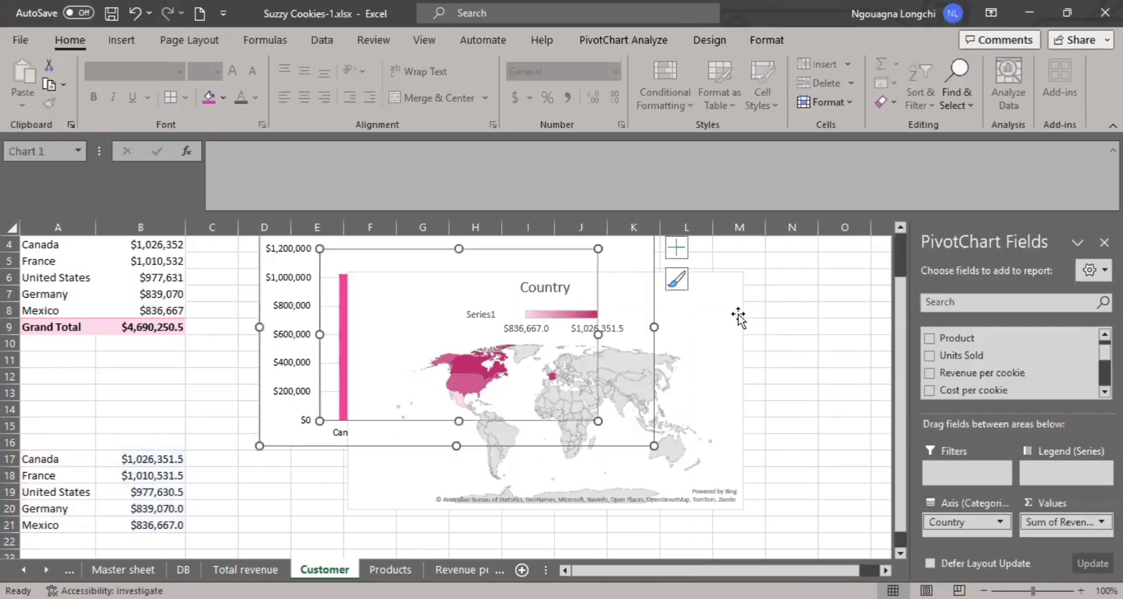
left_click(738, 318)
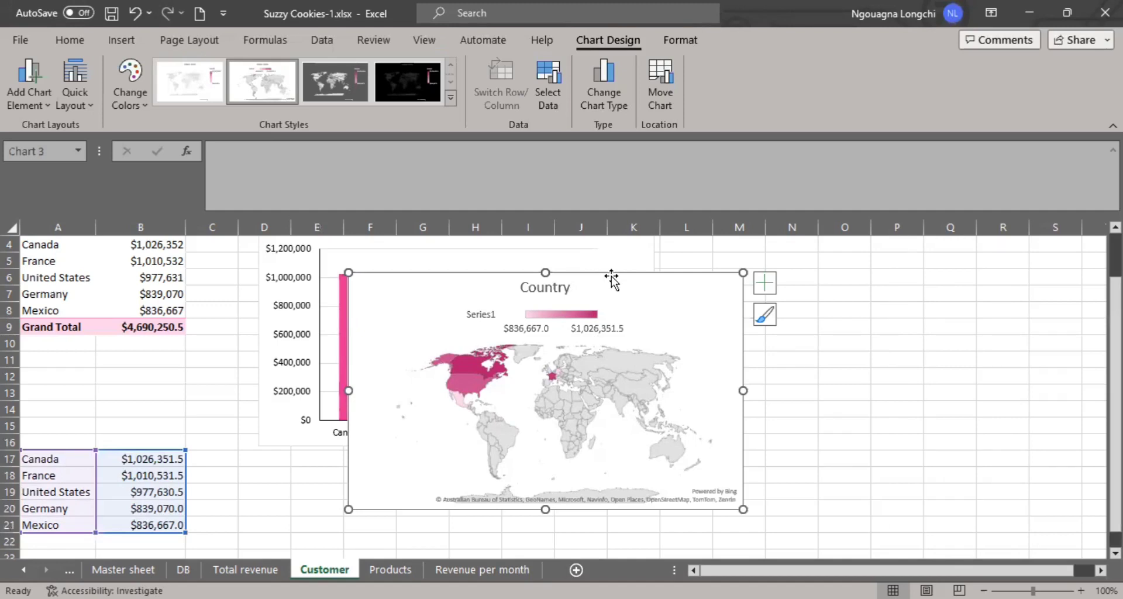
left_click_drag(610, 274, 931, 266)
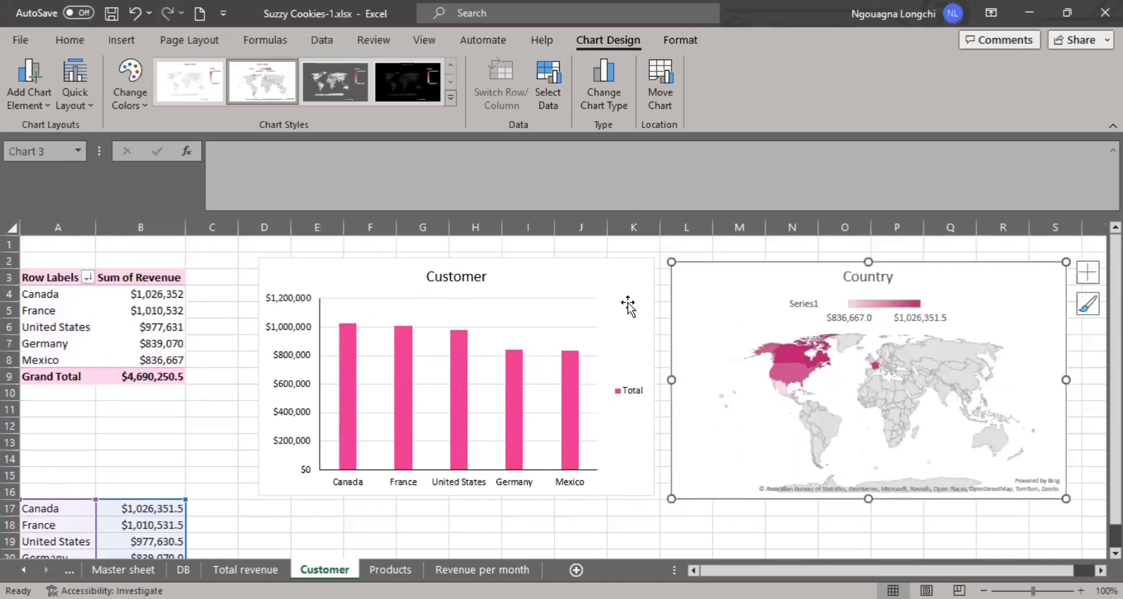
left_click(525, 258)
left_click(729, 262)
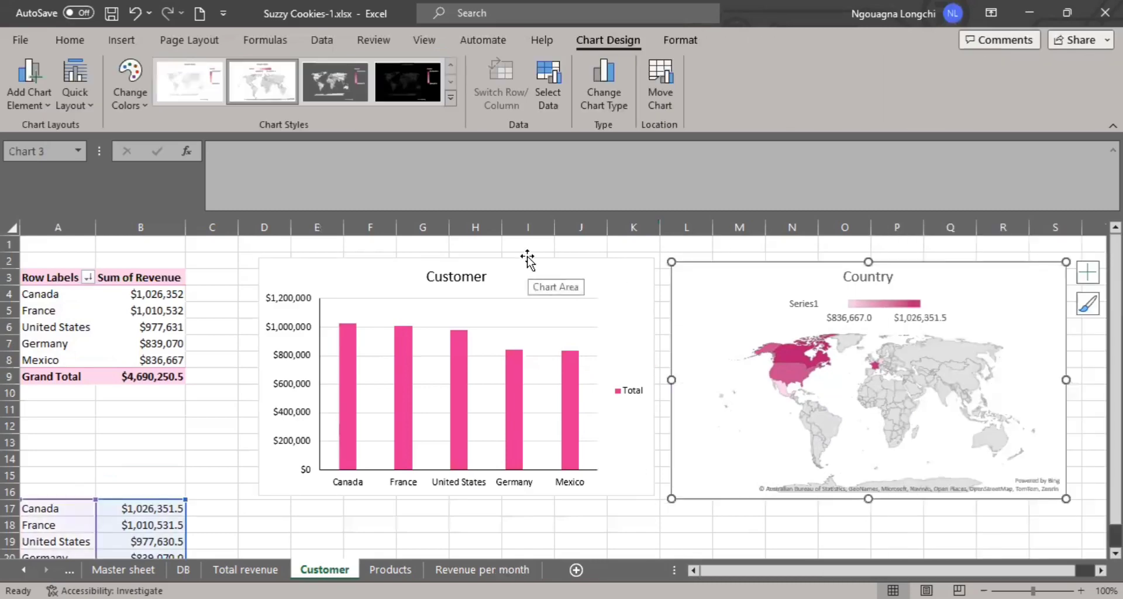